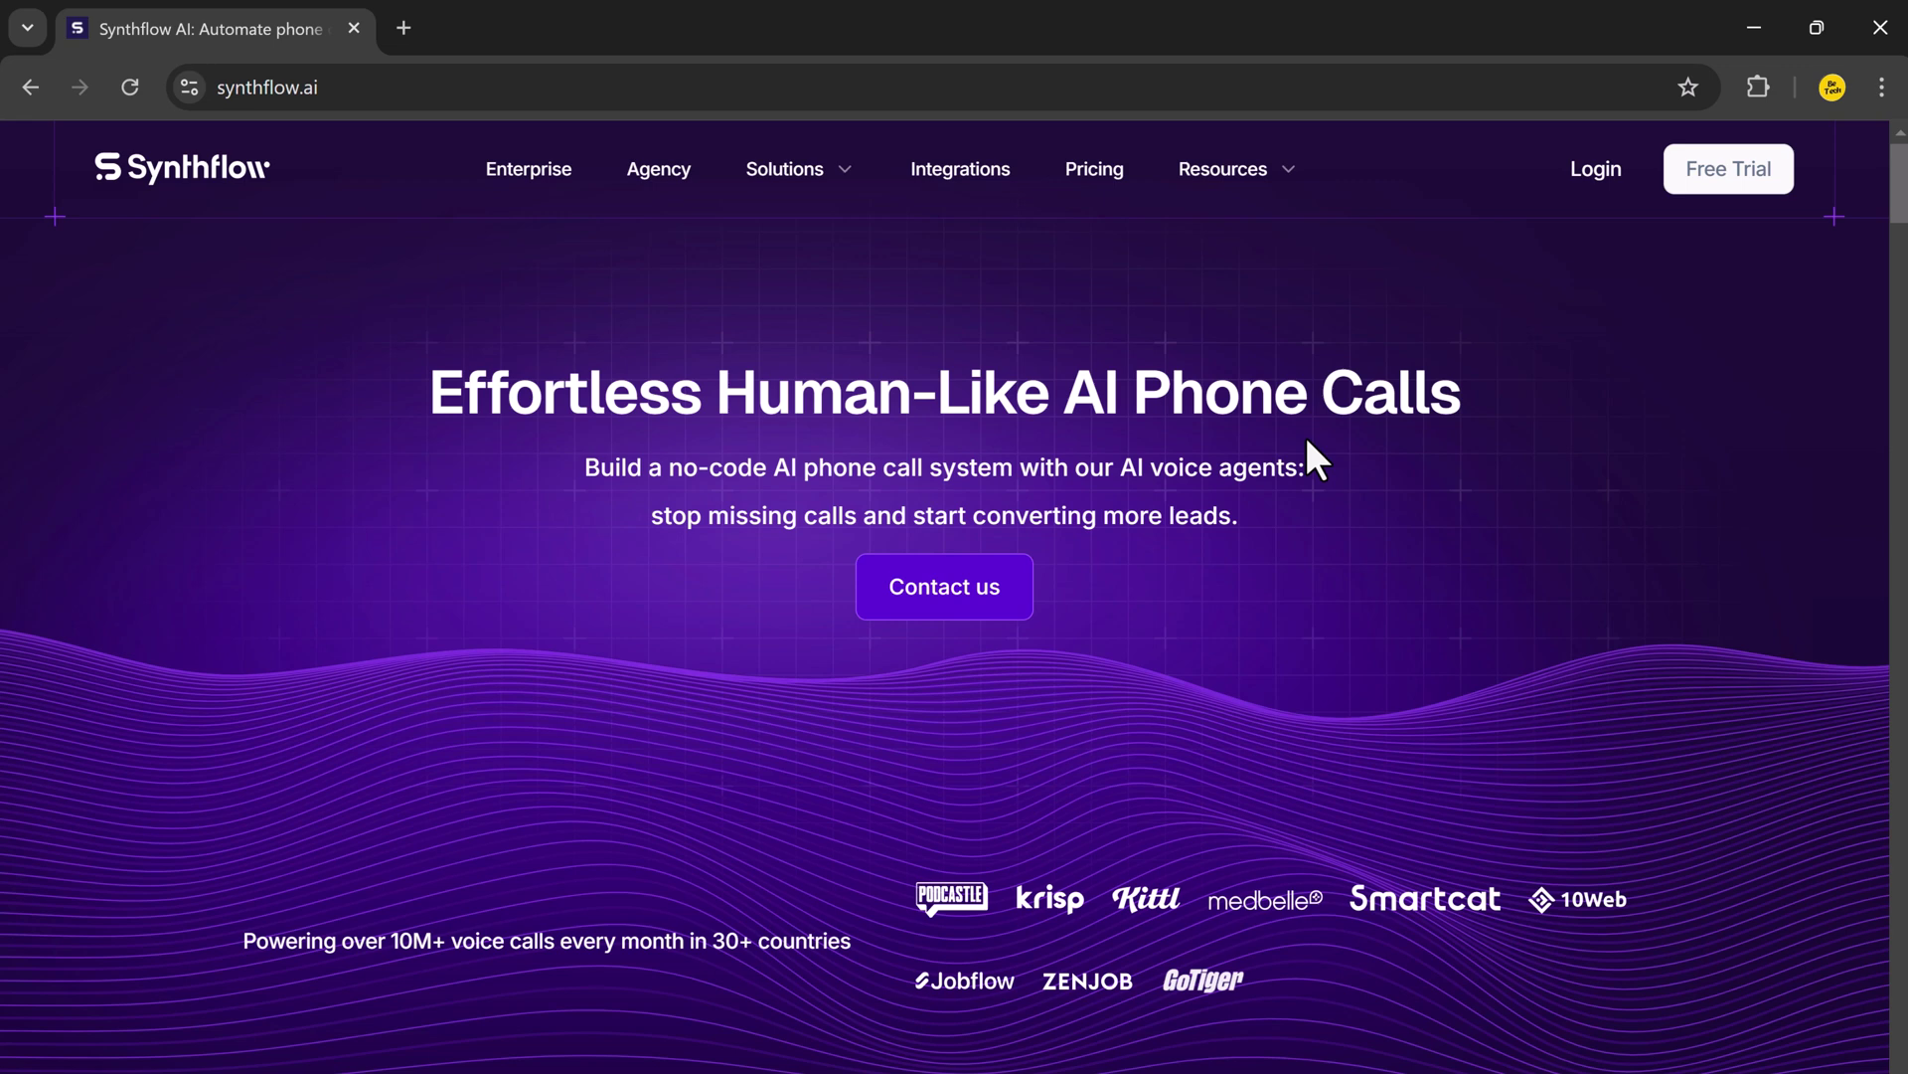
scroll(1307, 440, down, 1)
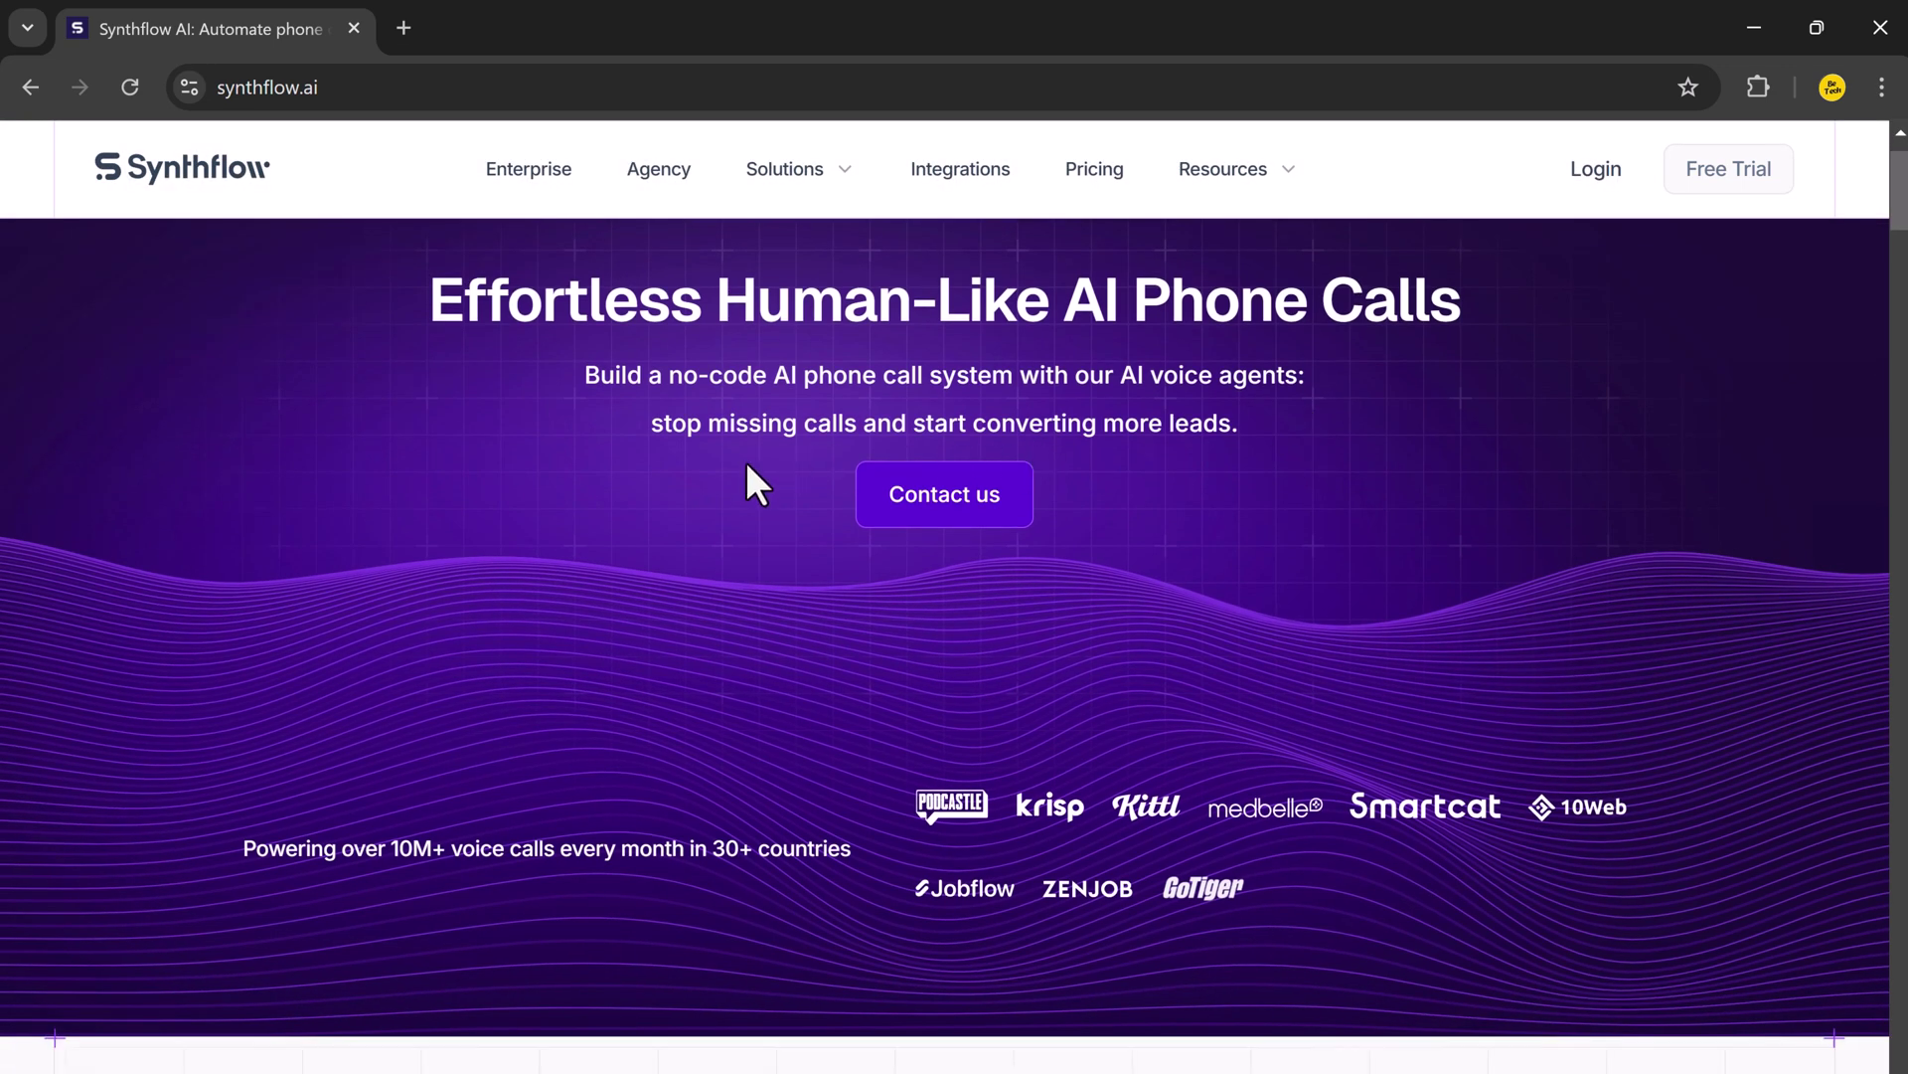
scroll(1373, 480, down, 2)
scroll(1373, 481, down, 3)
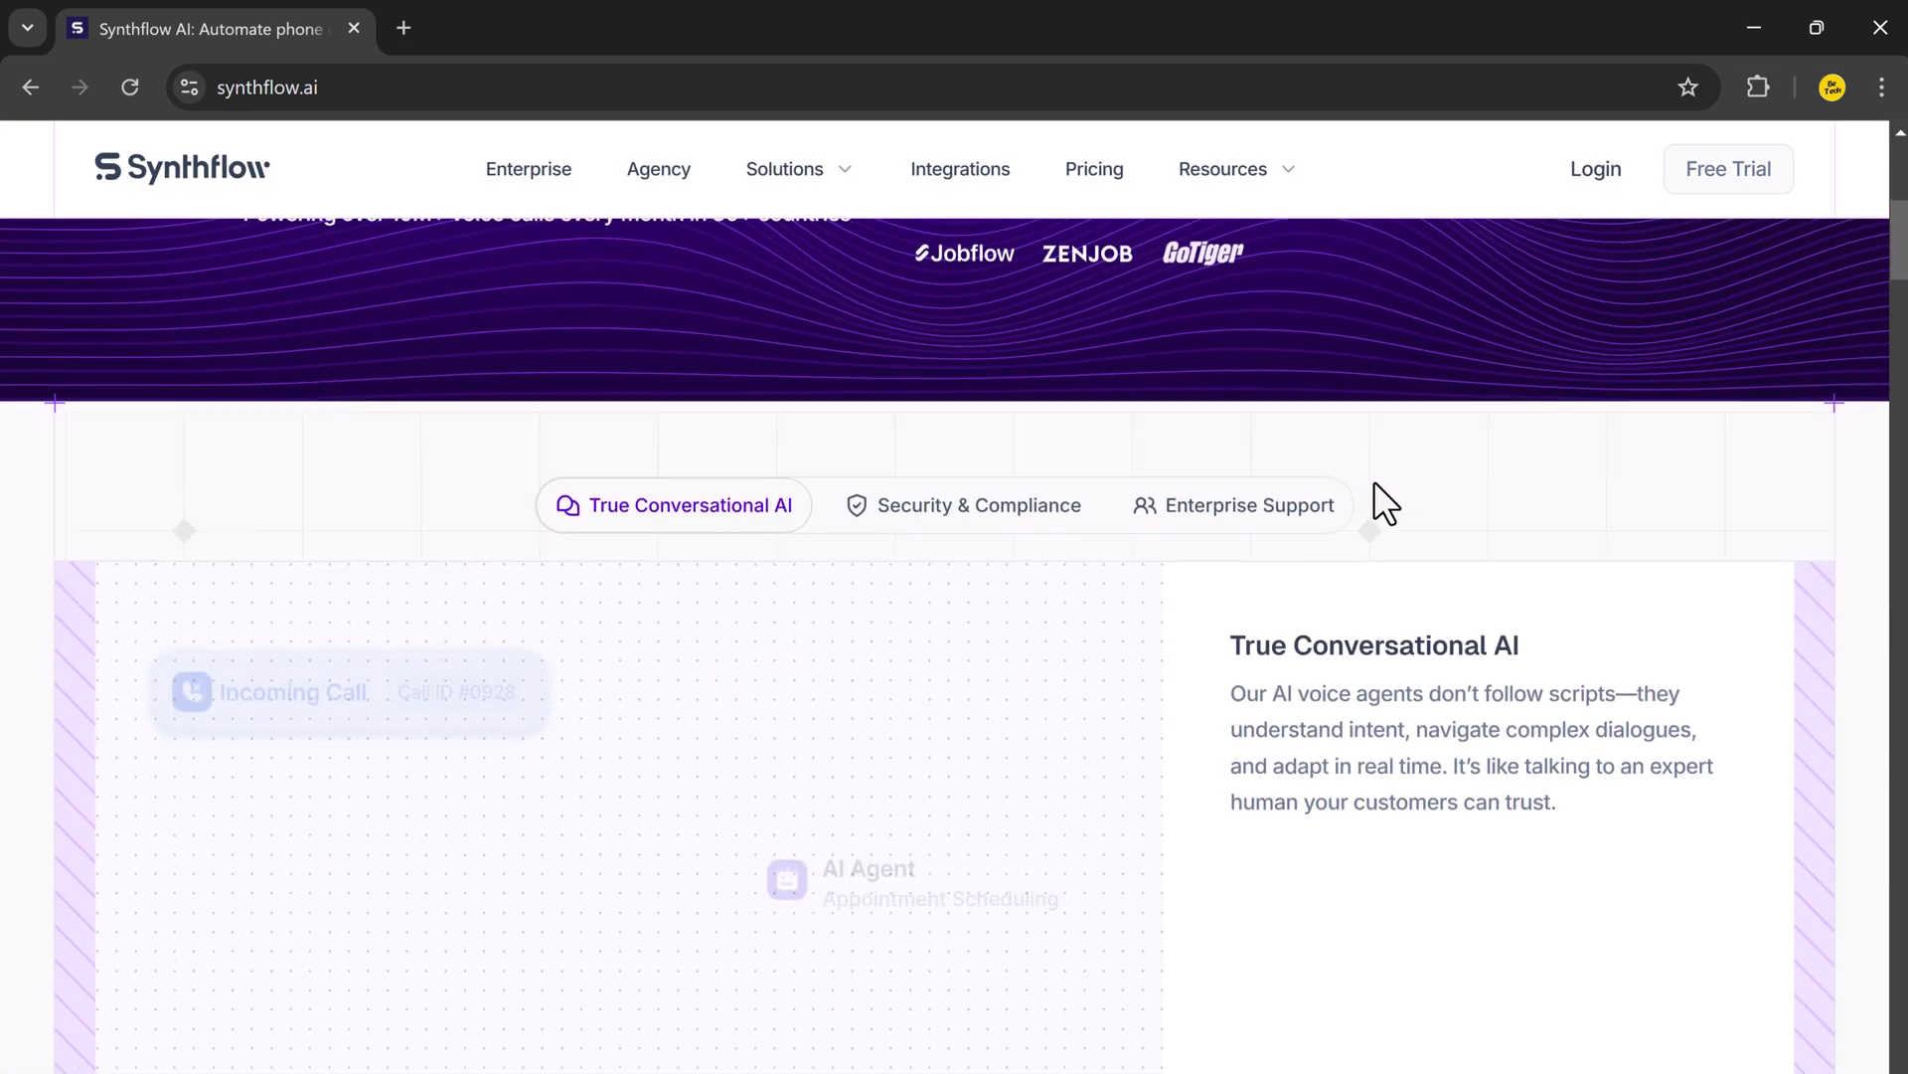
scroll(1374, 480, down, 2)
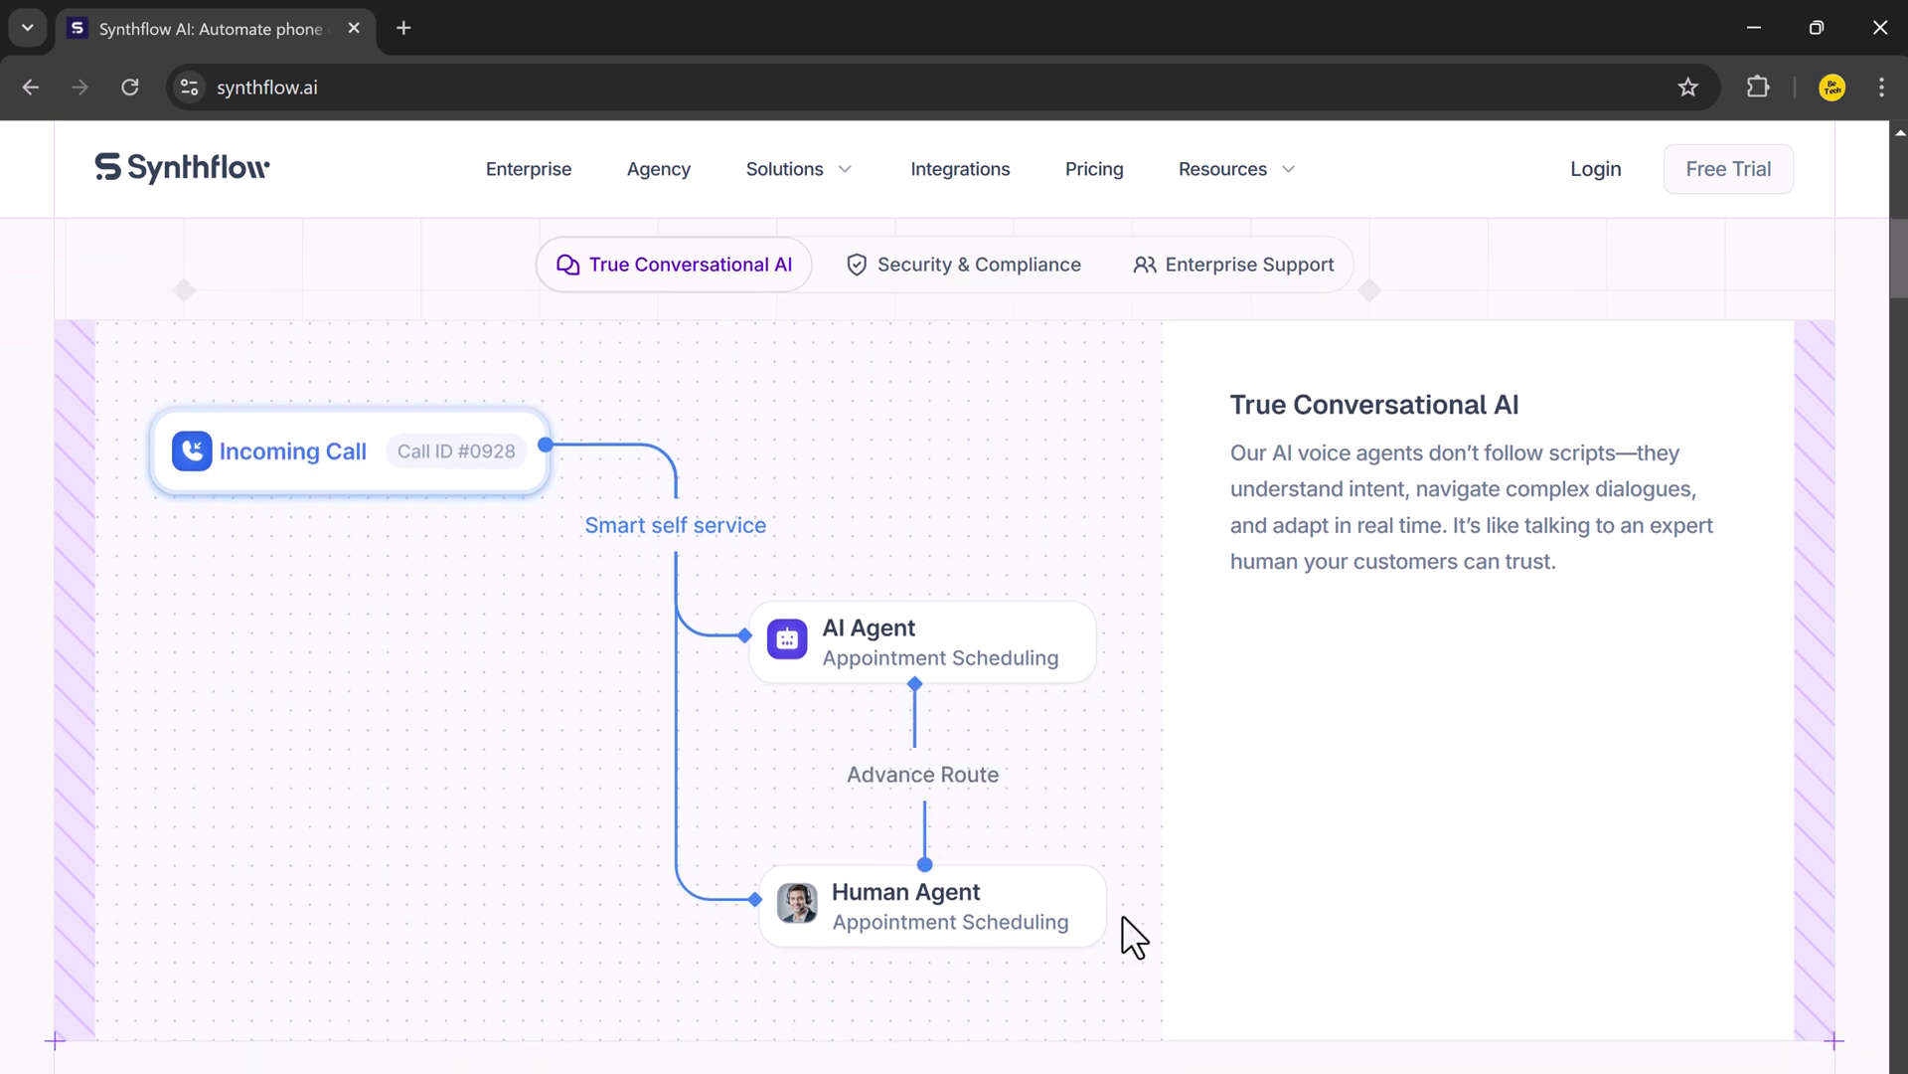
scroll(1171, 920, down, 5)
scroll(1170, 919, down, 3)
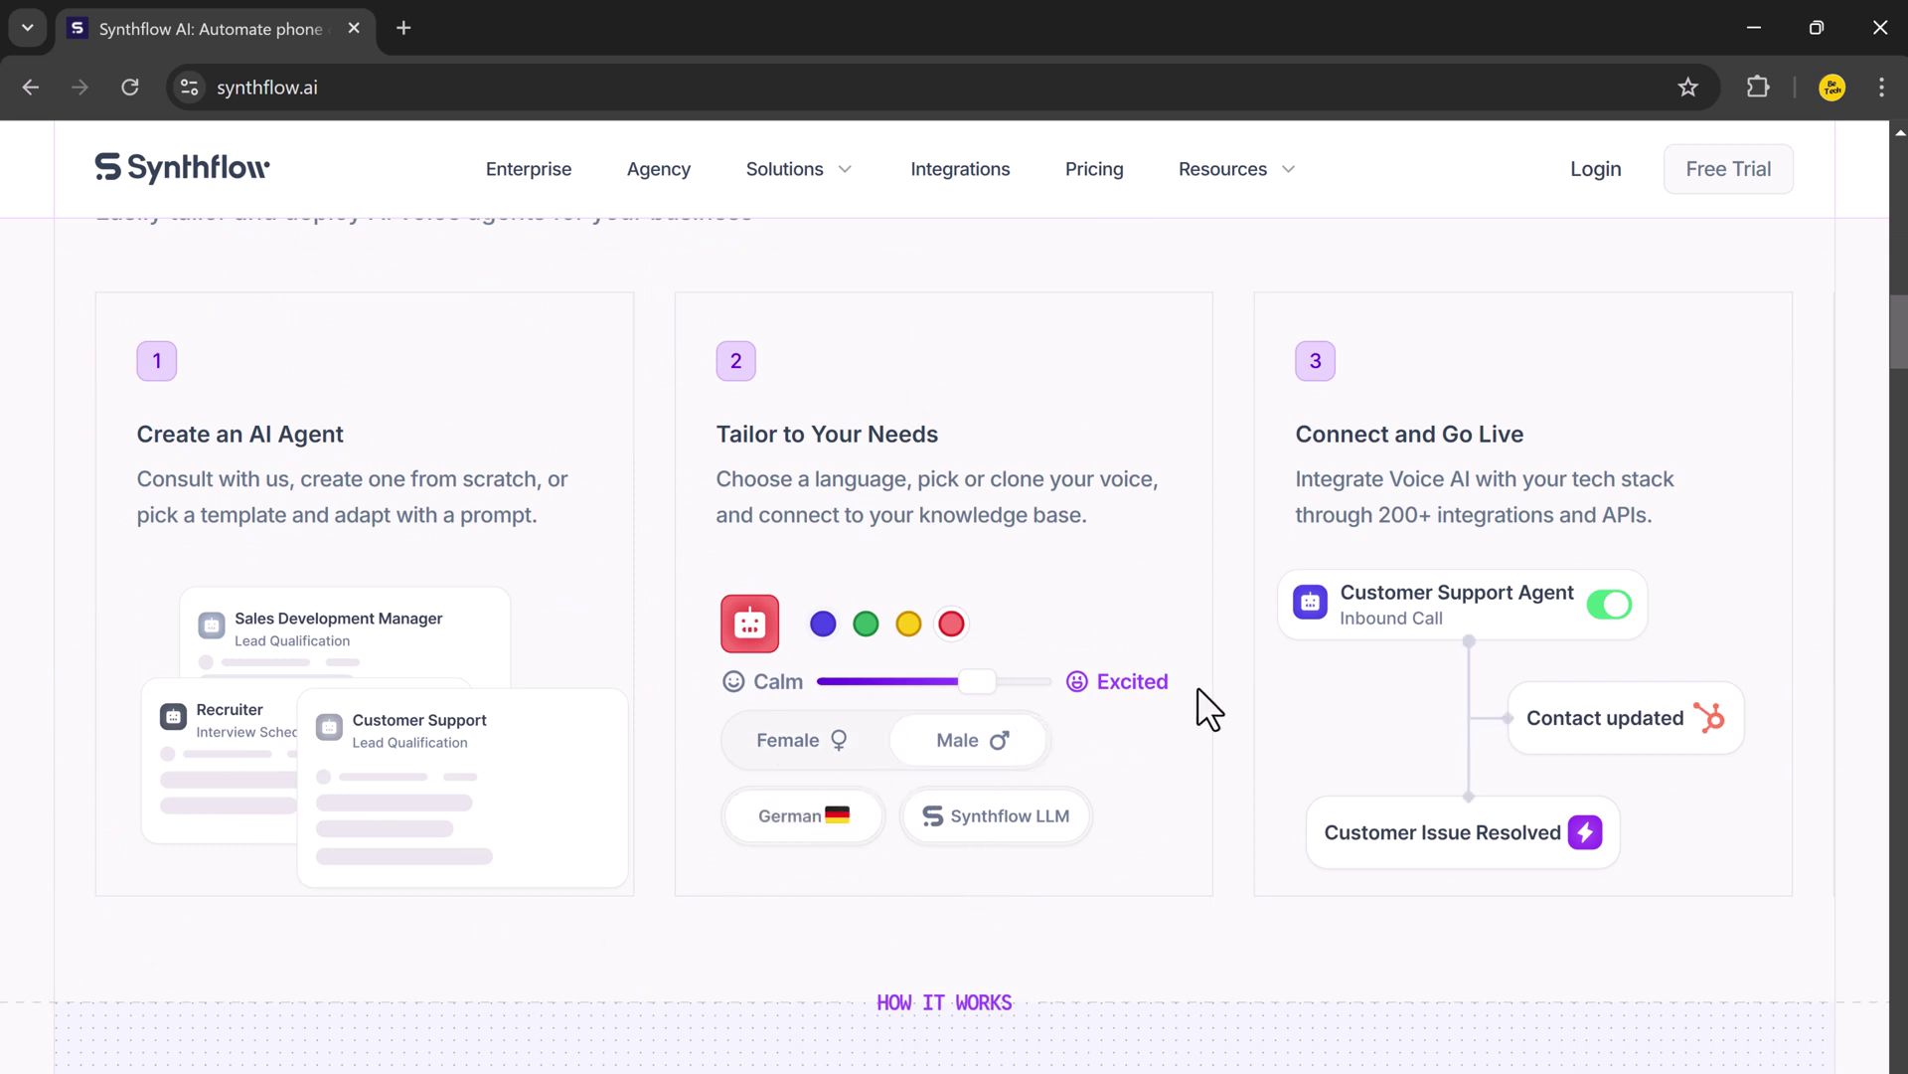
scroll(1174, 867, down, 1)
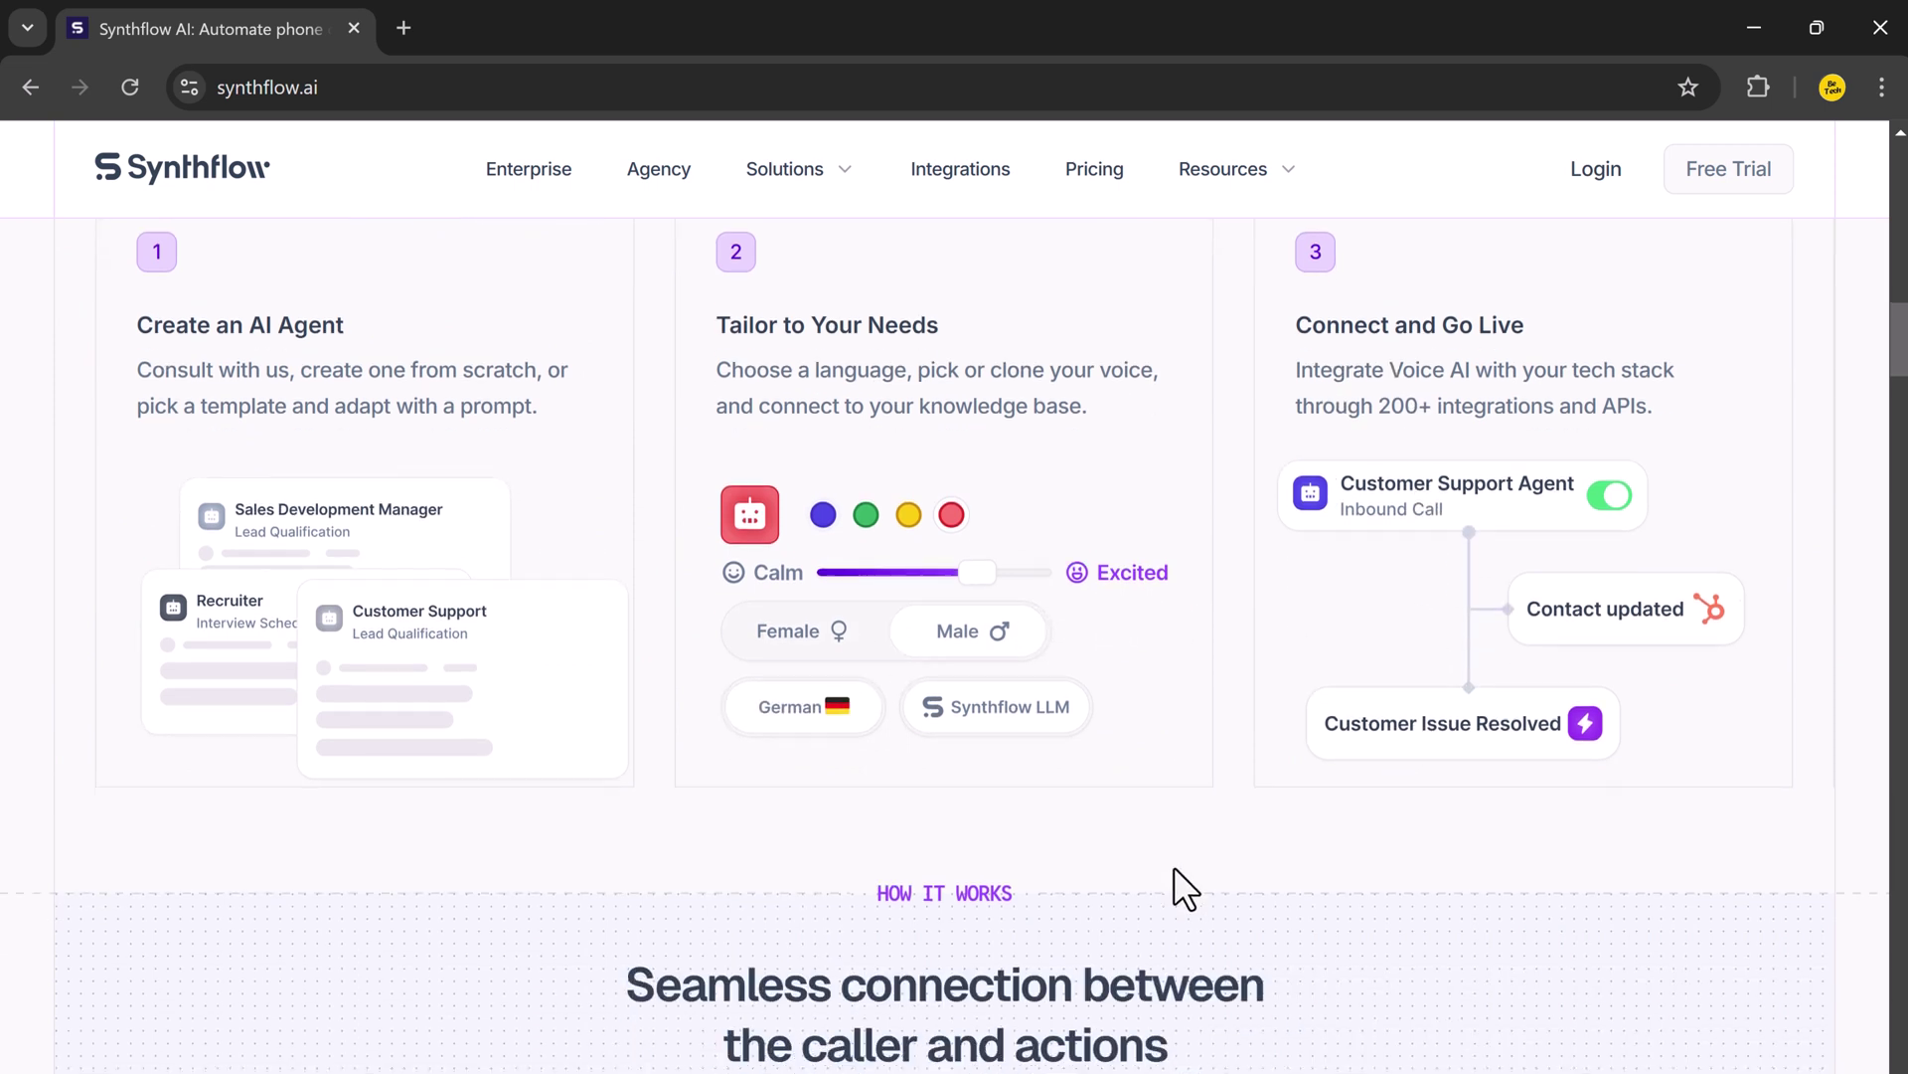
scroll(1174, 867, down, 5)
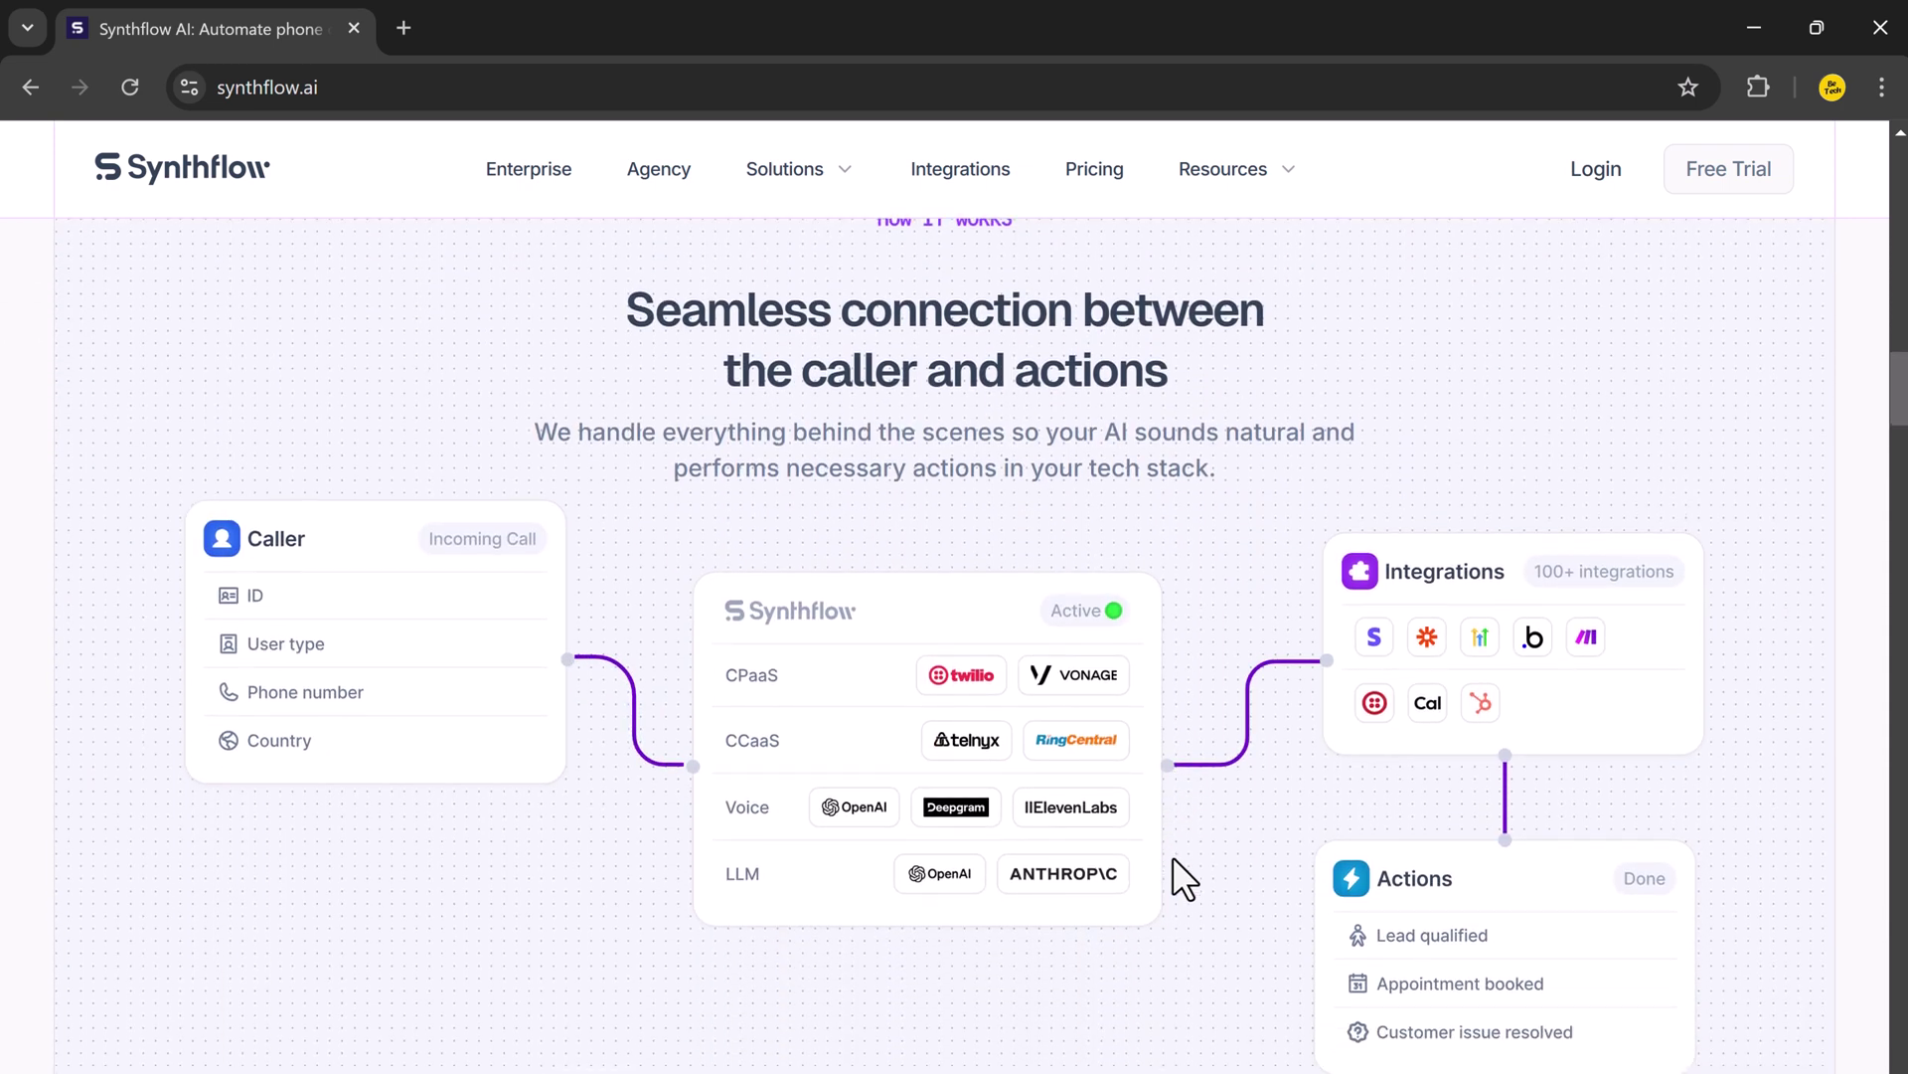
scroll(1174, 860, down, 6)
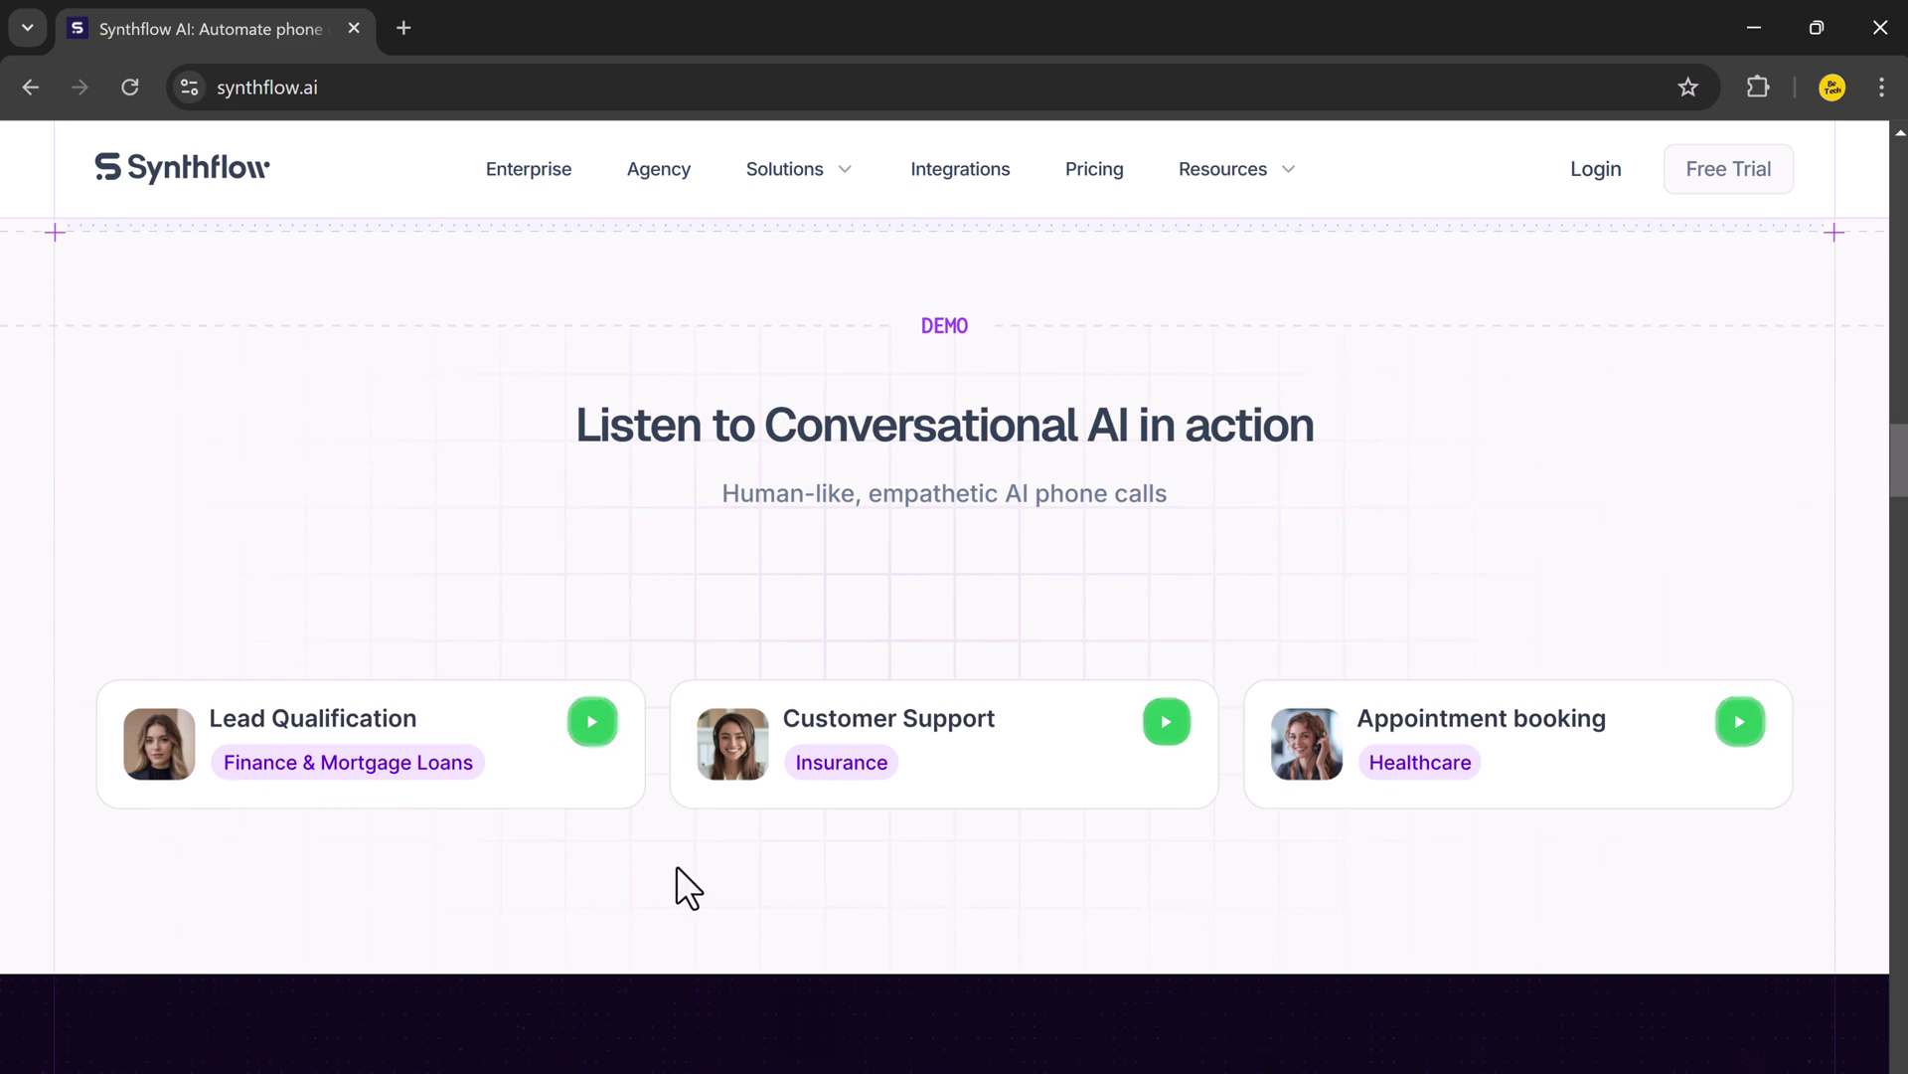
scroll(676, 865, up, 10)
scroll(673, 766, up, 10)
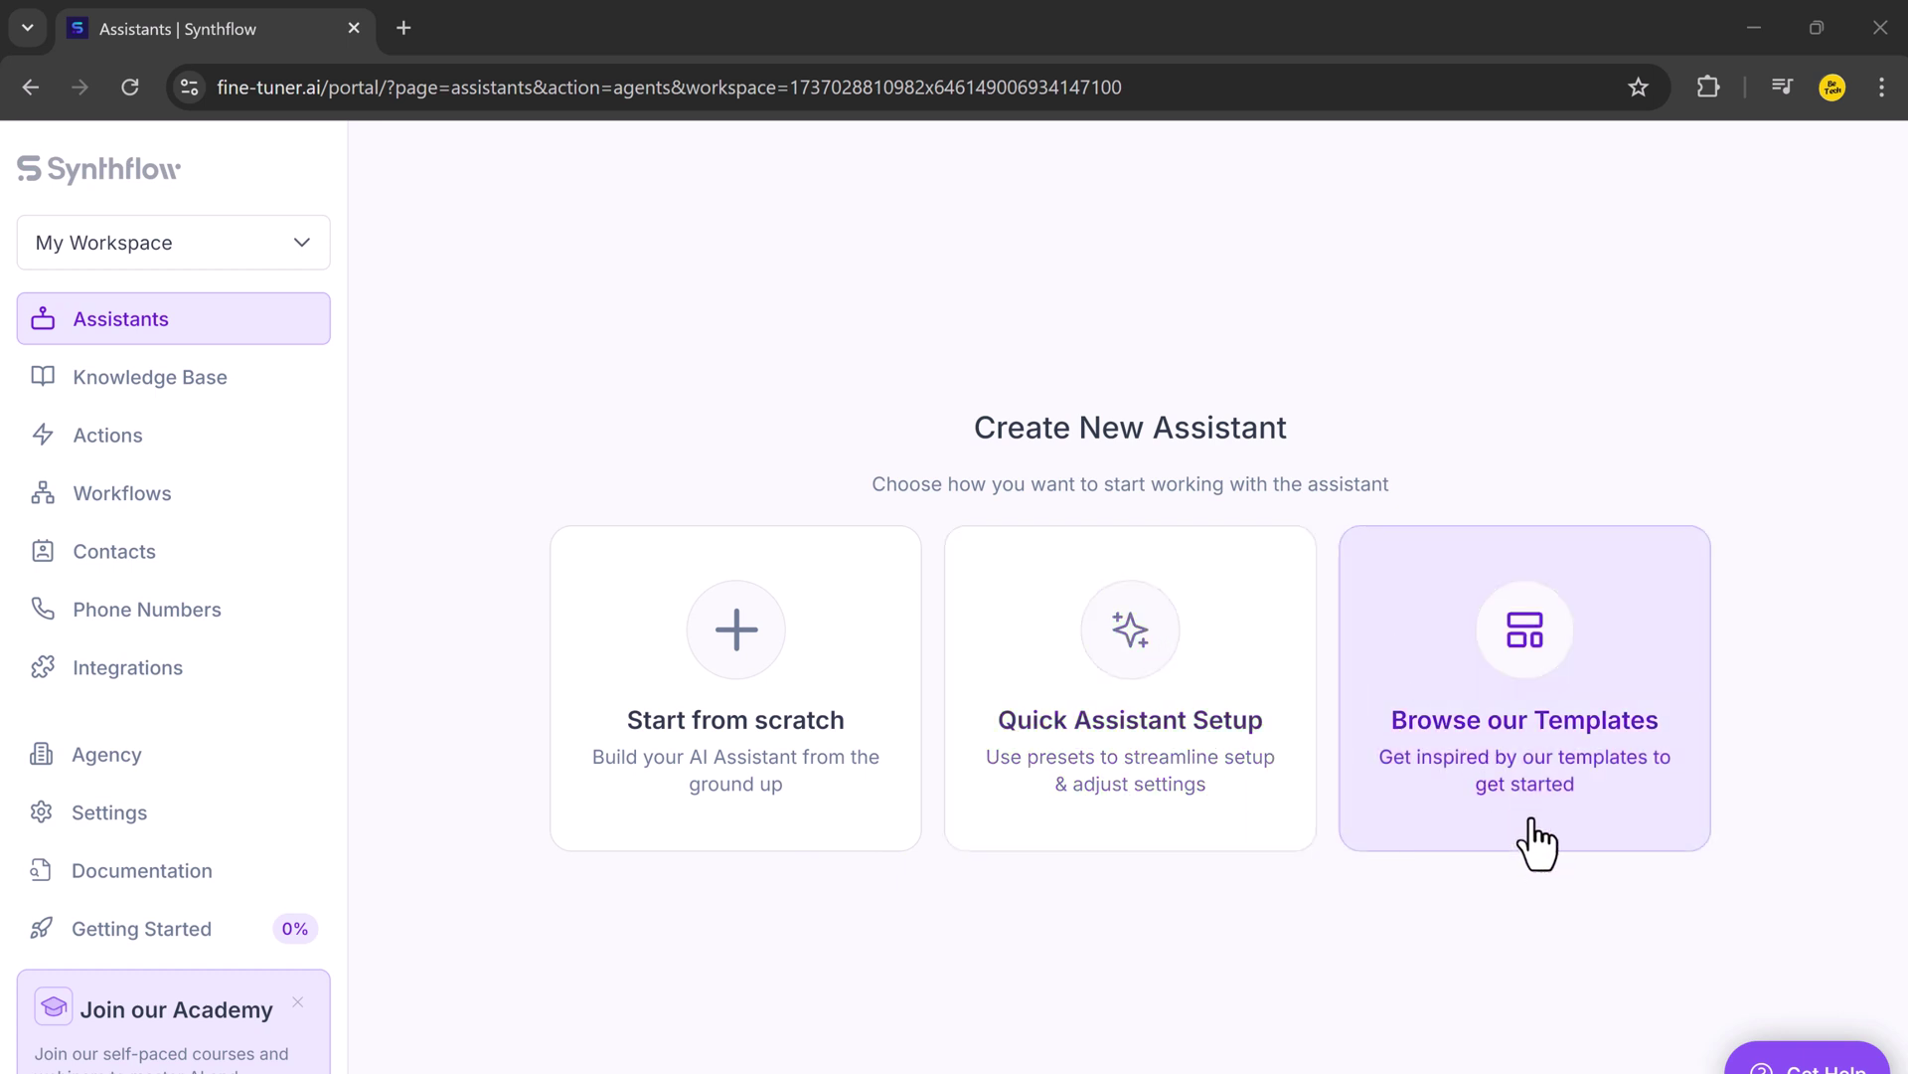
Step: Bring up the ready-made assistant templates from the Create New Assistant screen
click(1529, 843)
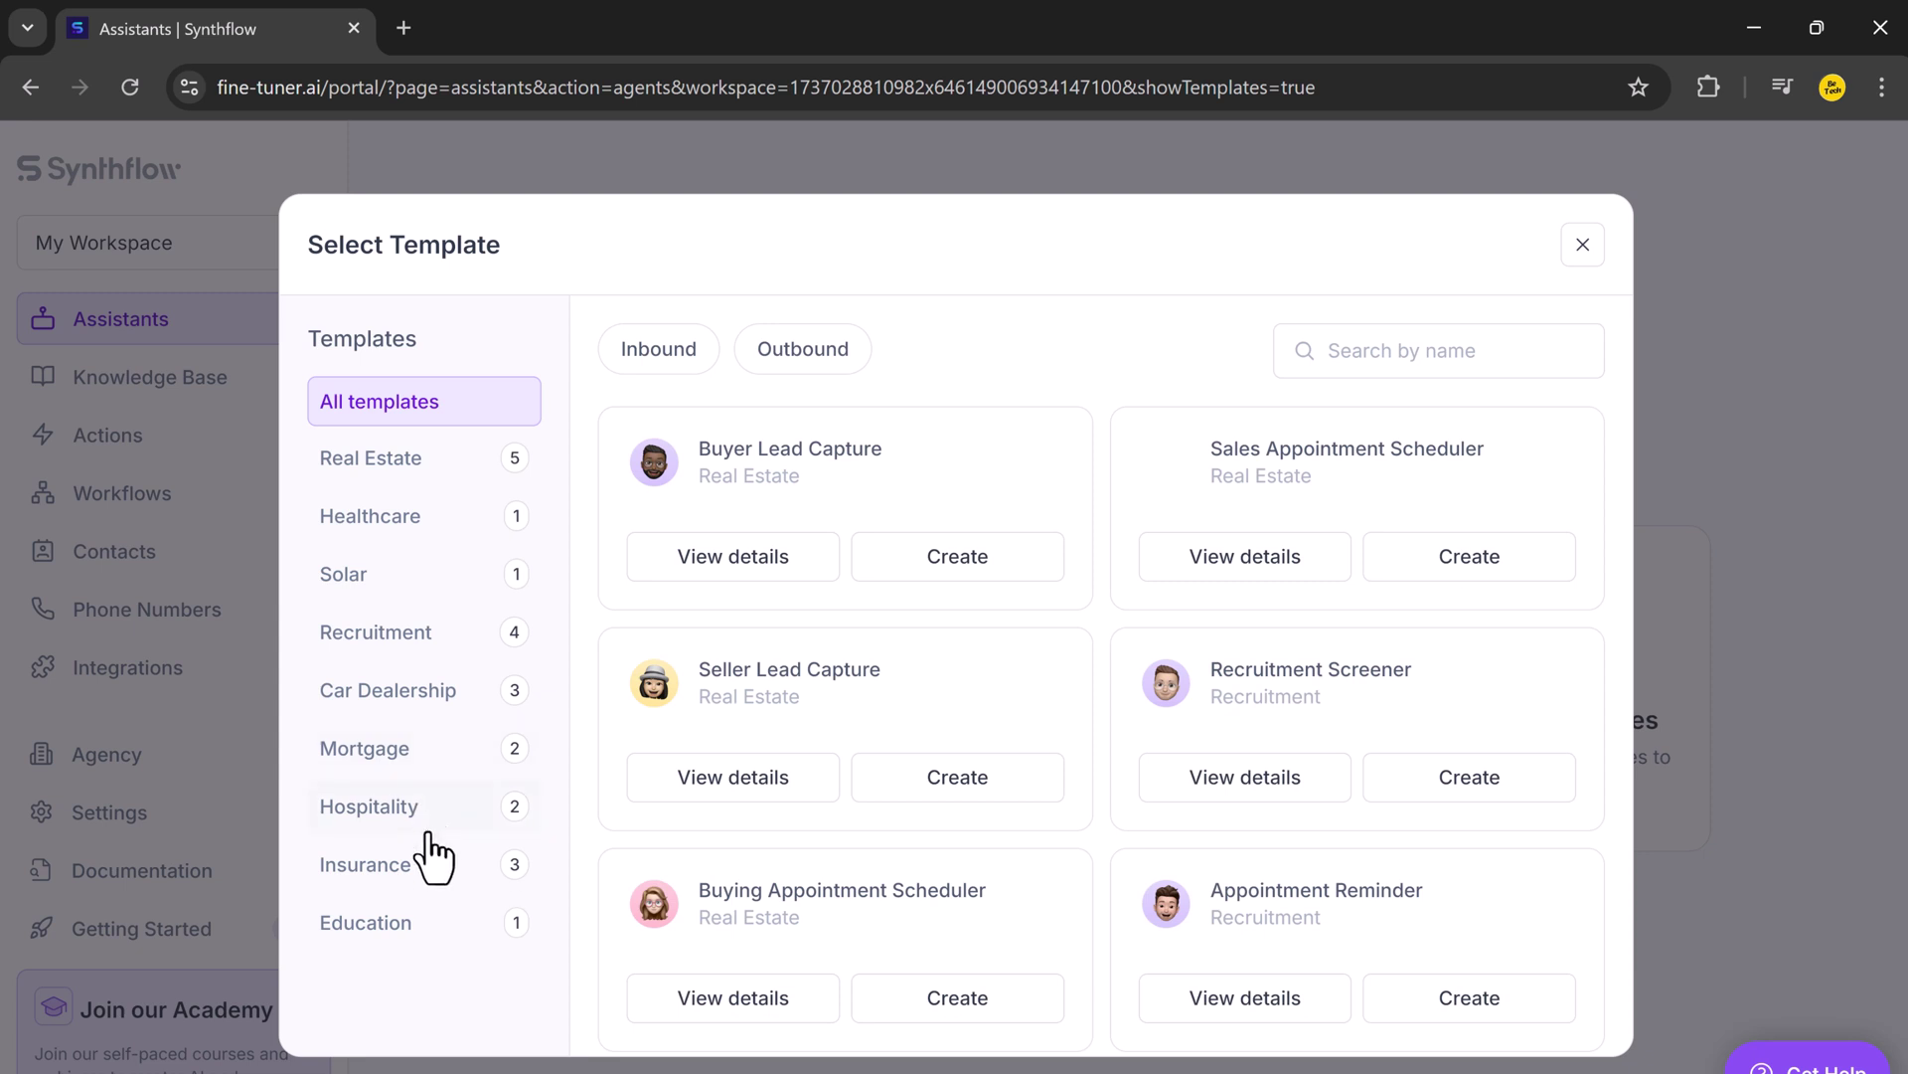
Step: Filter templates to Healthcare and create an assistant from the Receptionist template
click(465, 540)
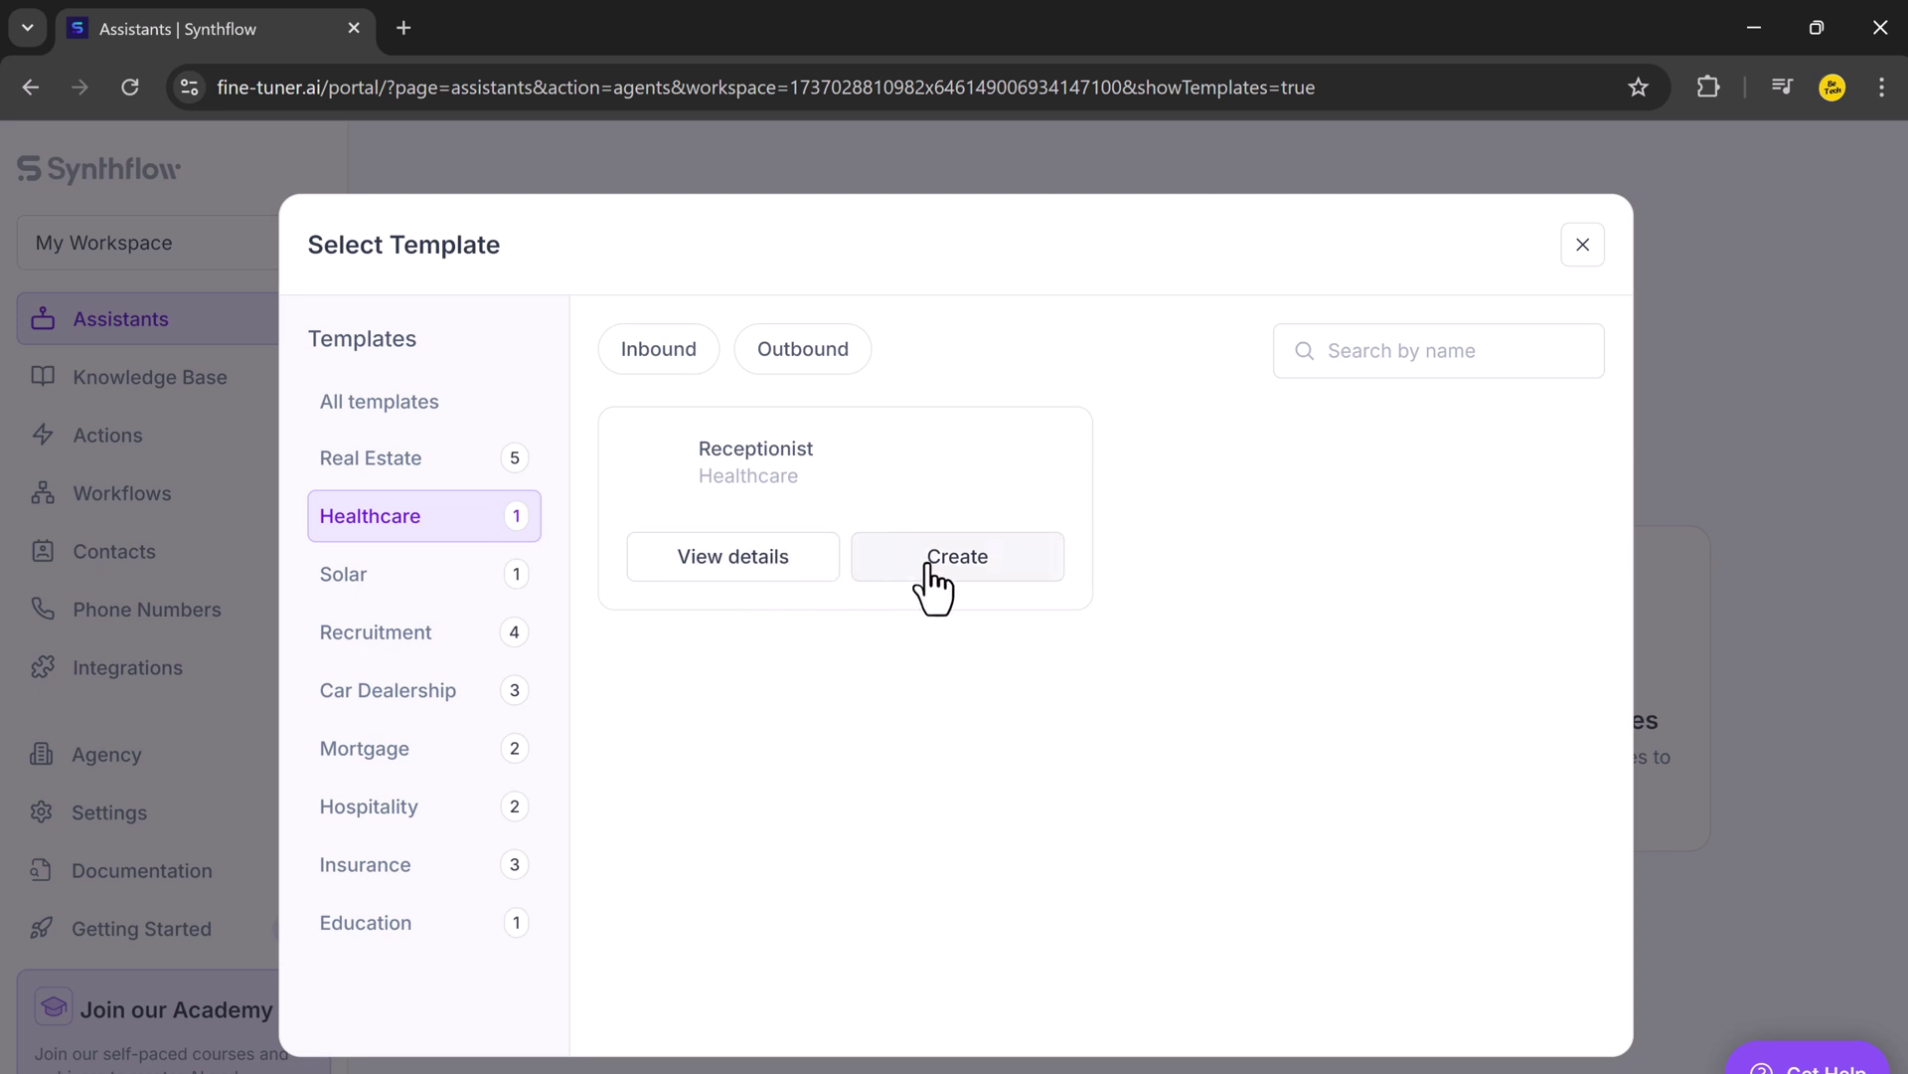
click(752, 573)
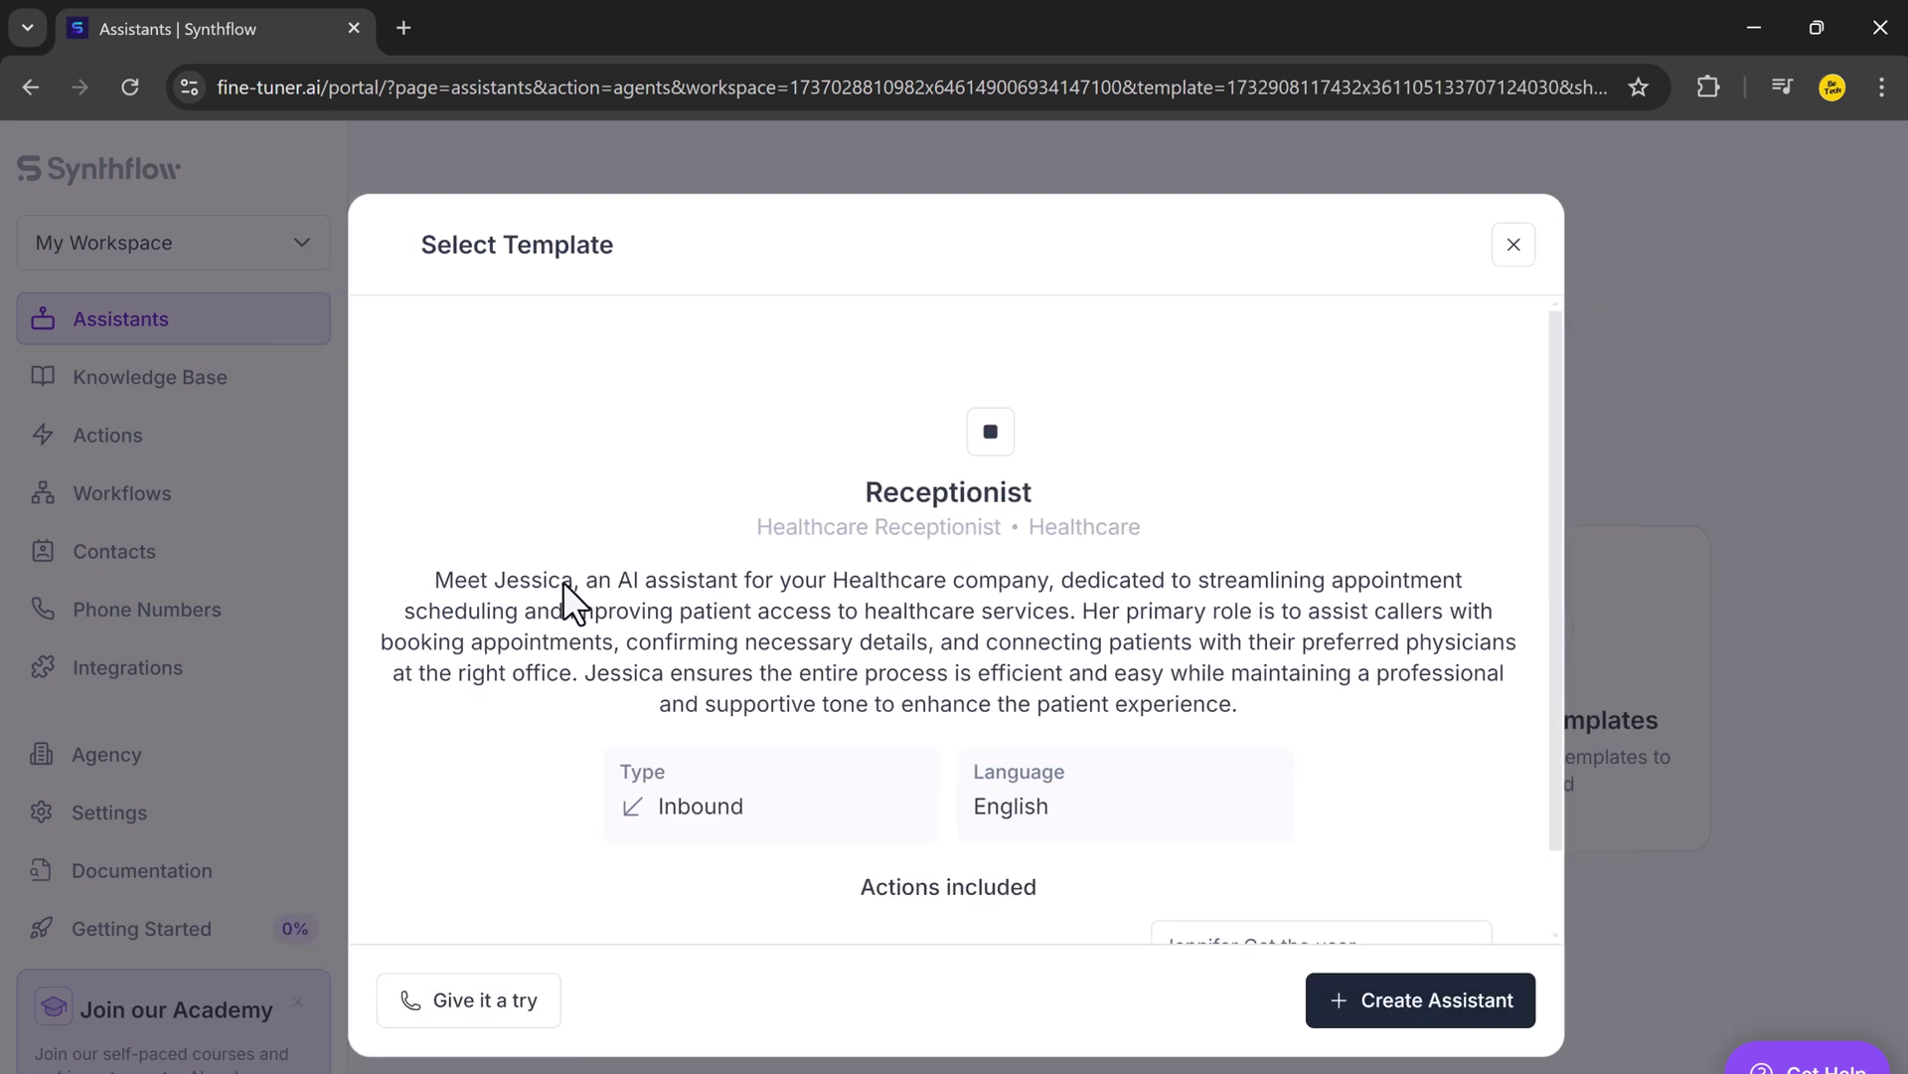
scroll(1016, 620, down, 2)
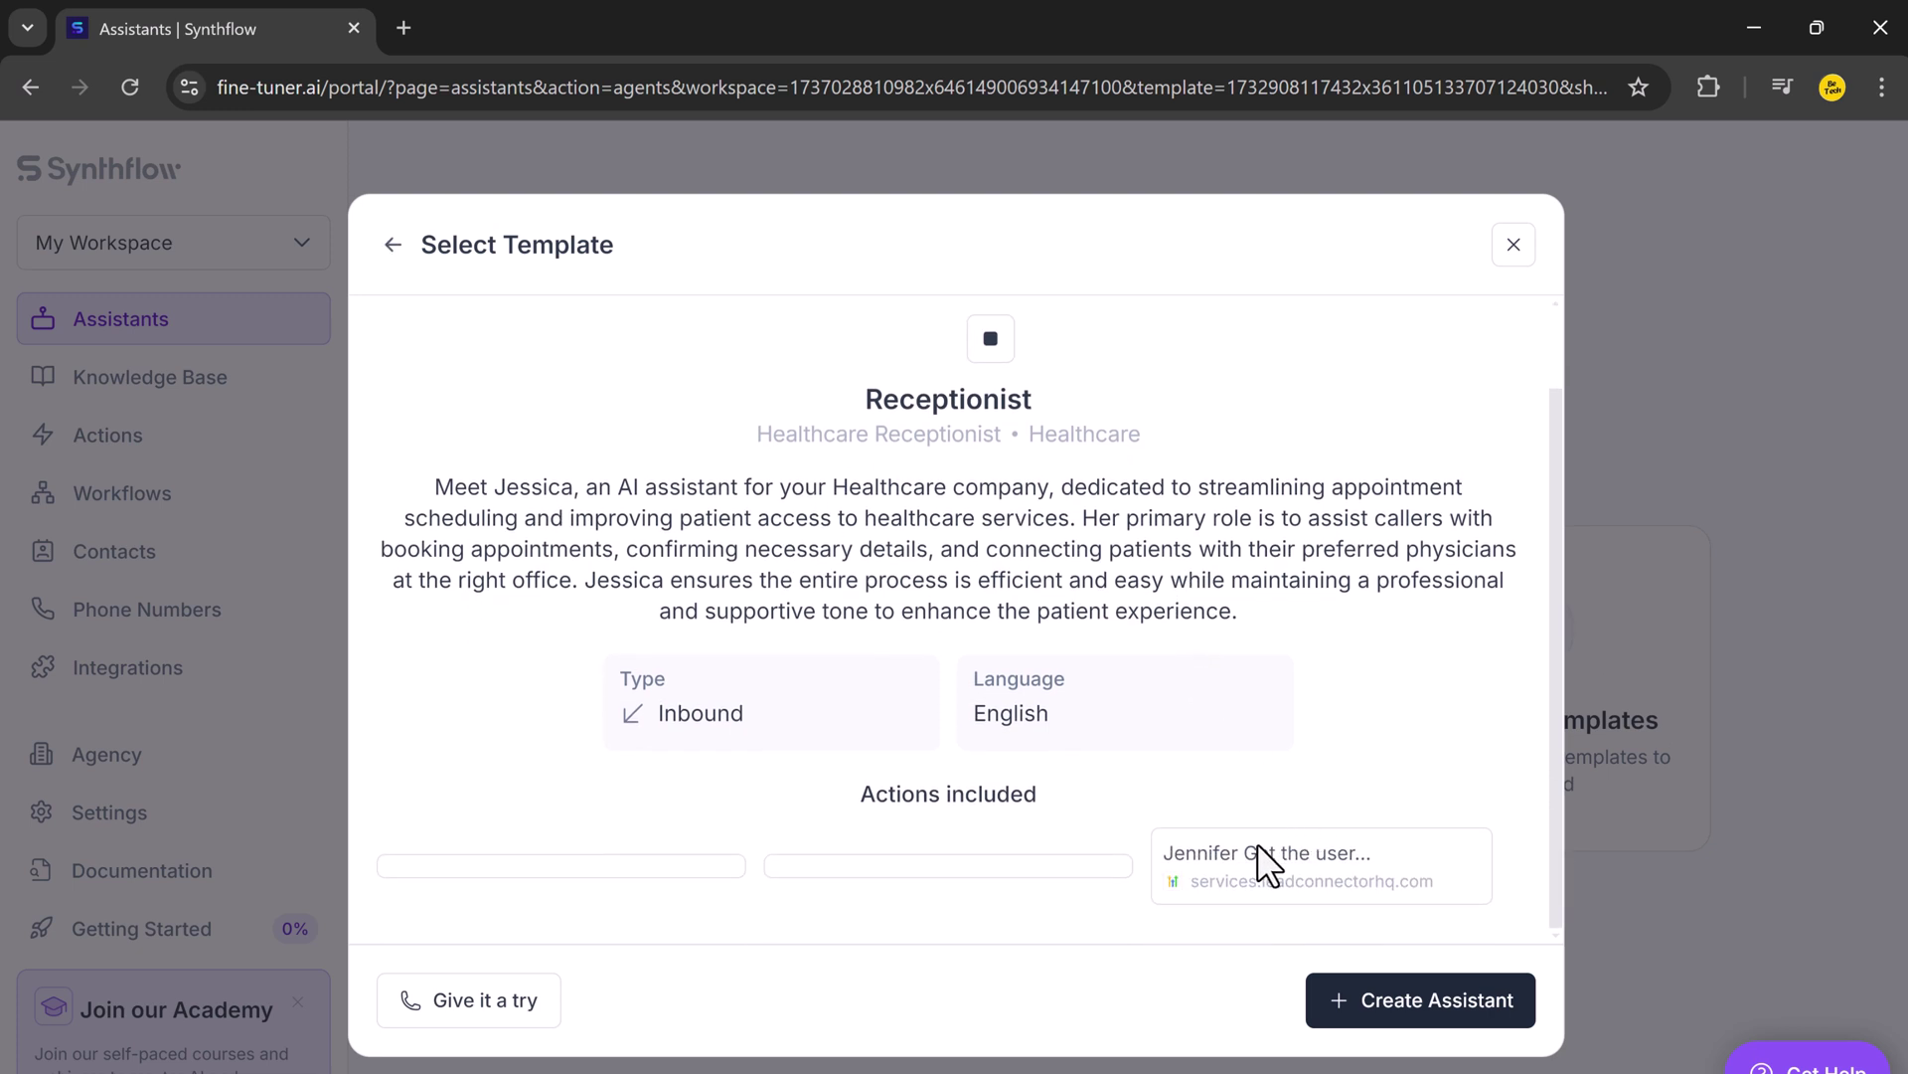
click(1419, 1020)
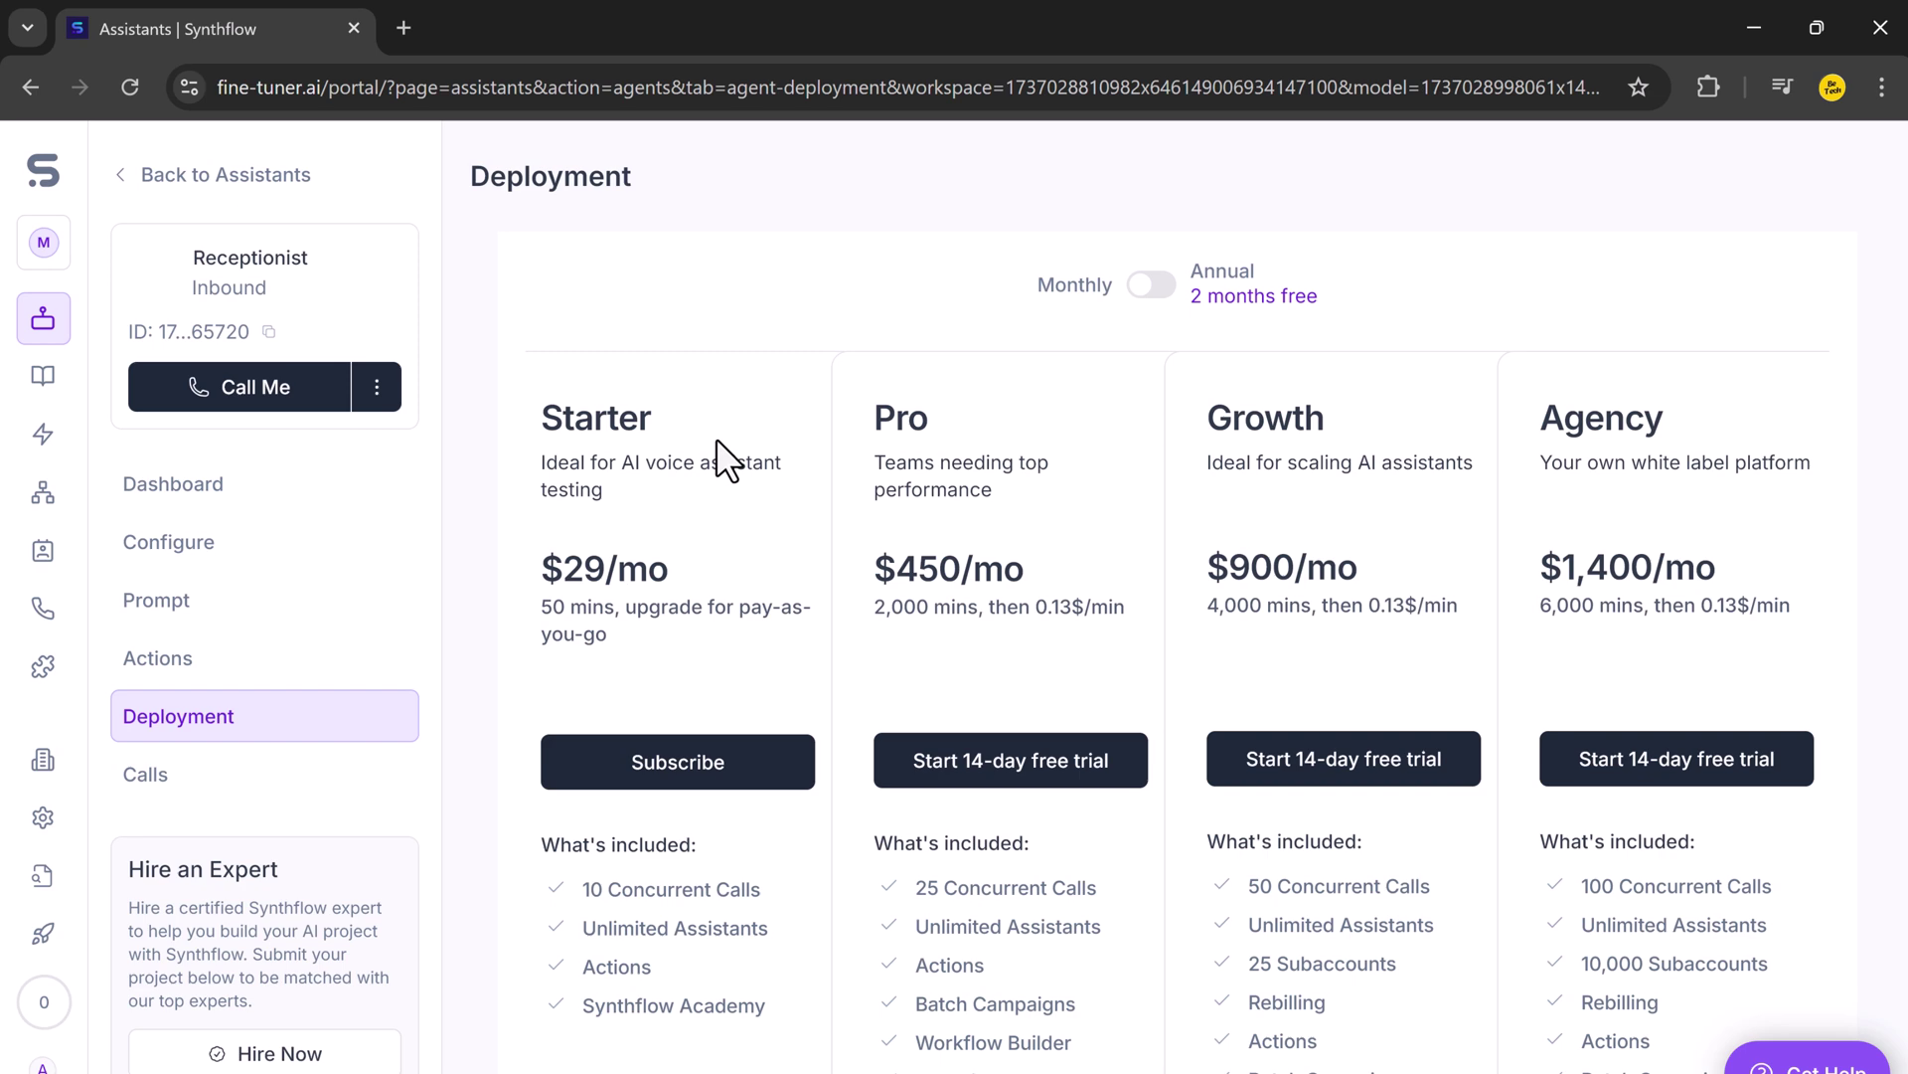
scroll(1273, 645, down, 1)
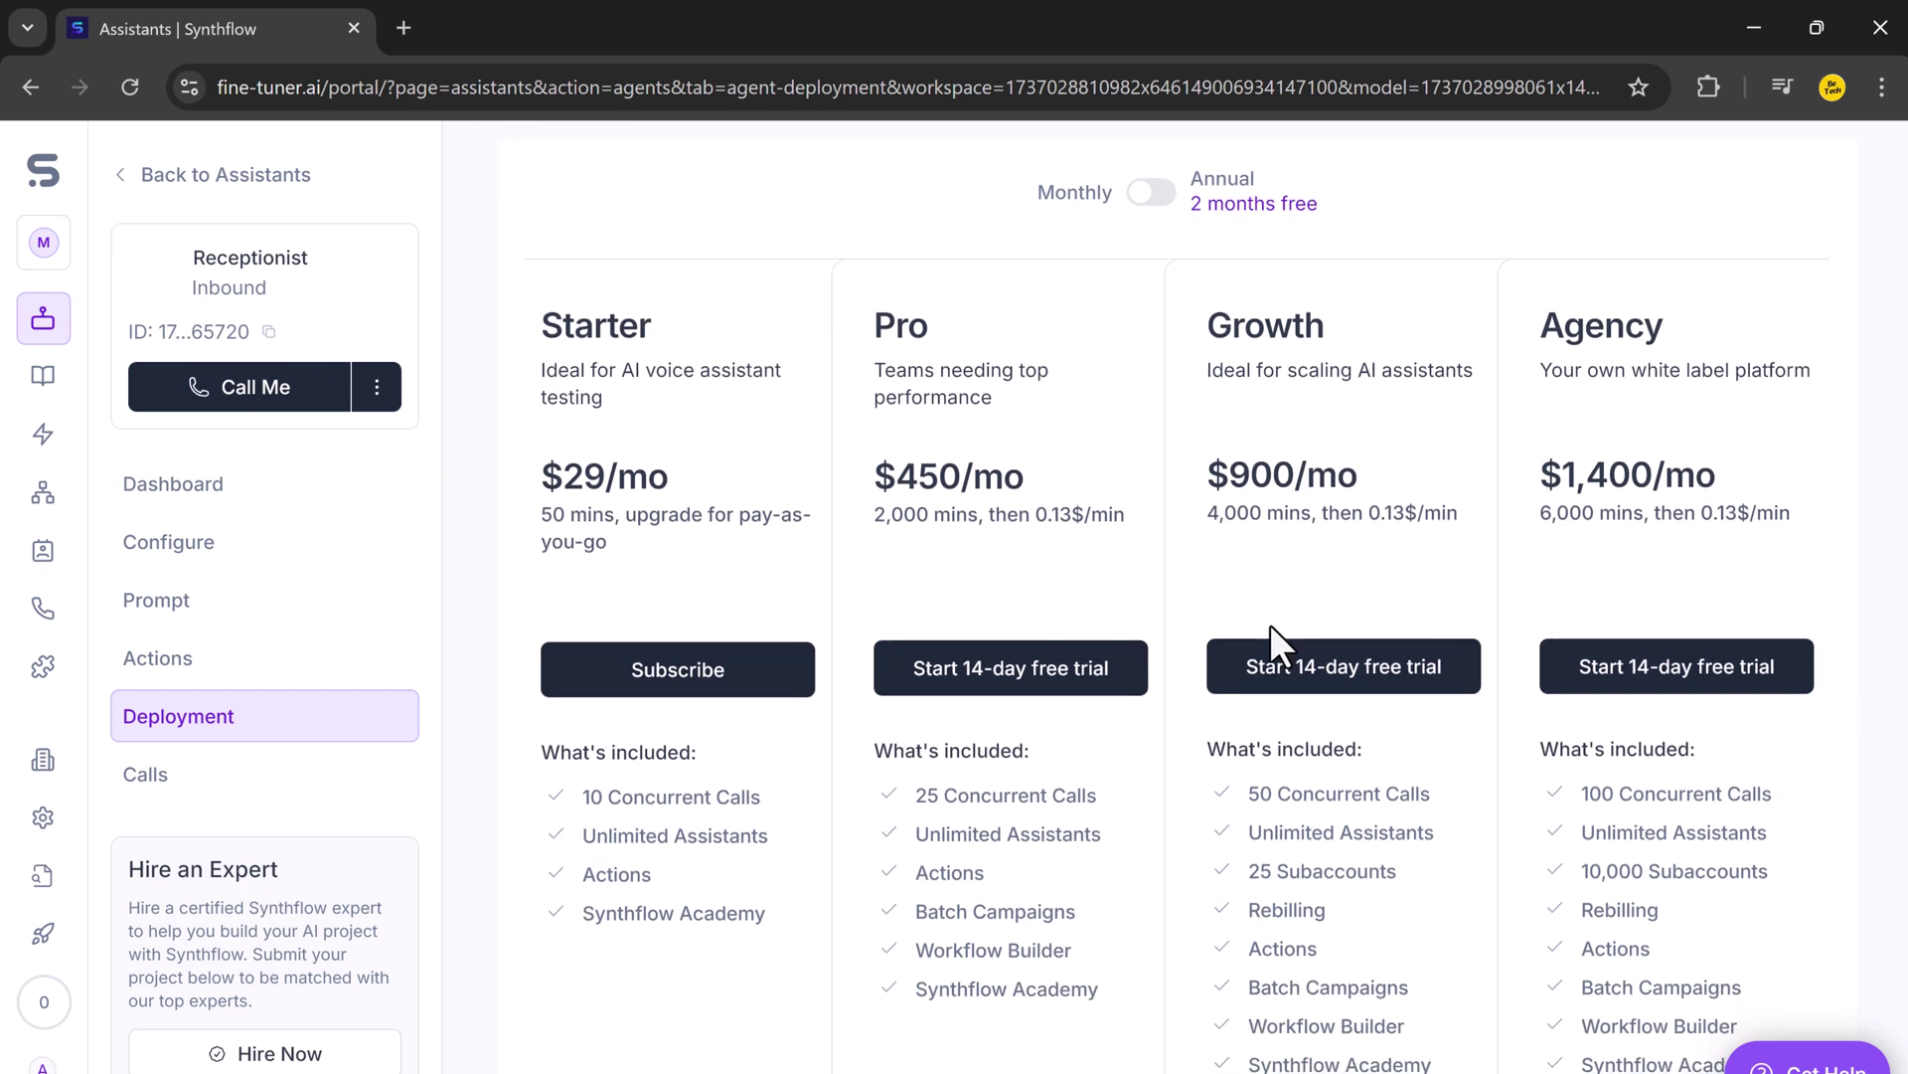
scroll(1271, 627, down, 1)
scroll(1271, 626, down, 2)
scroll(1271, 626, down, 3)
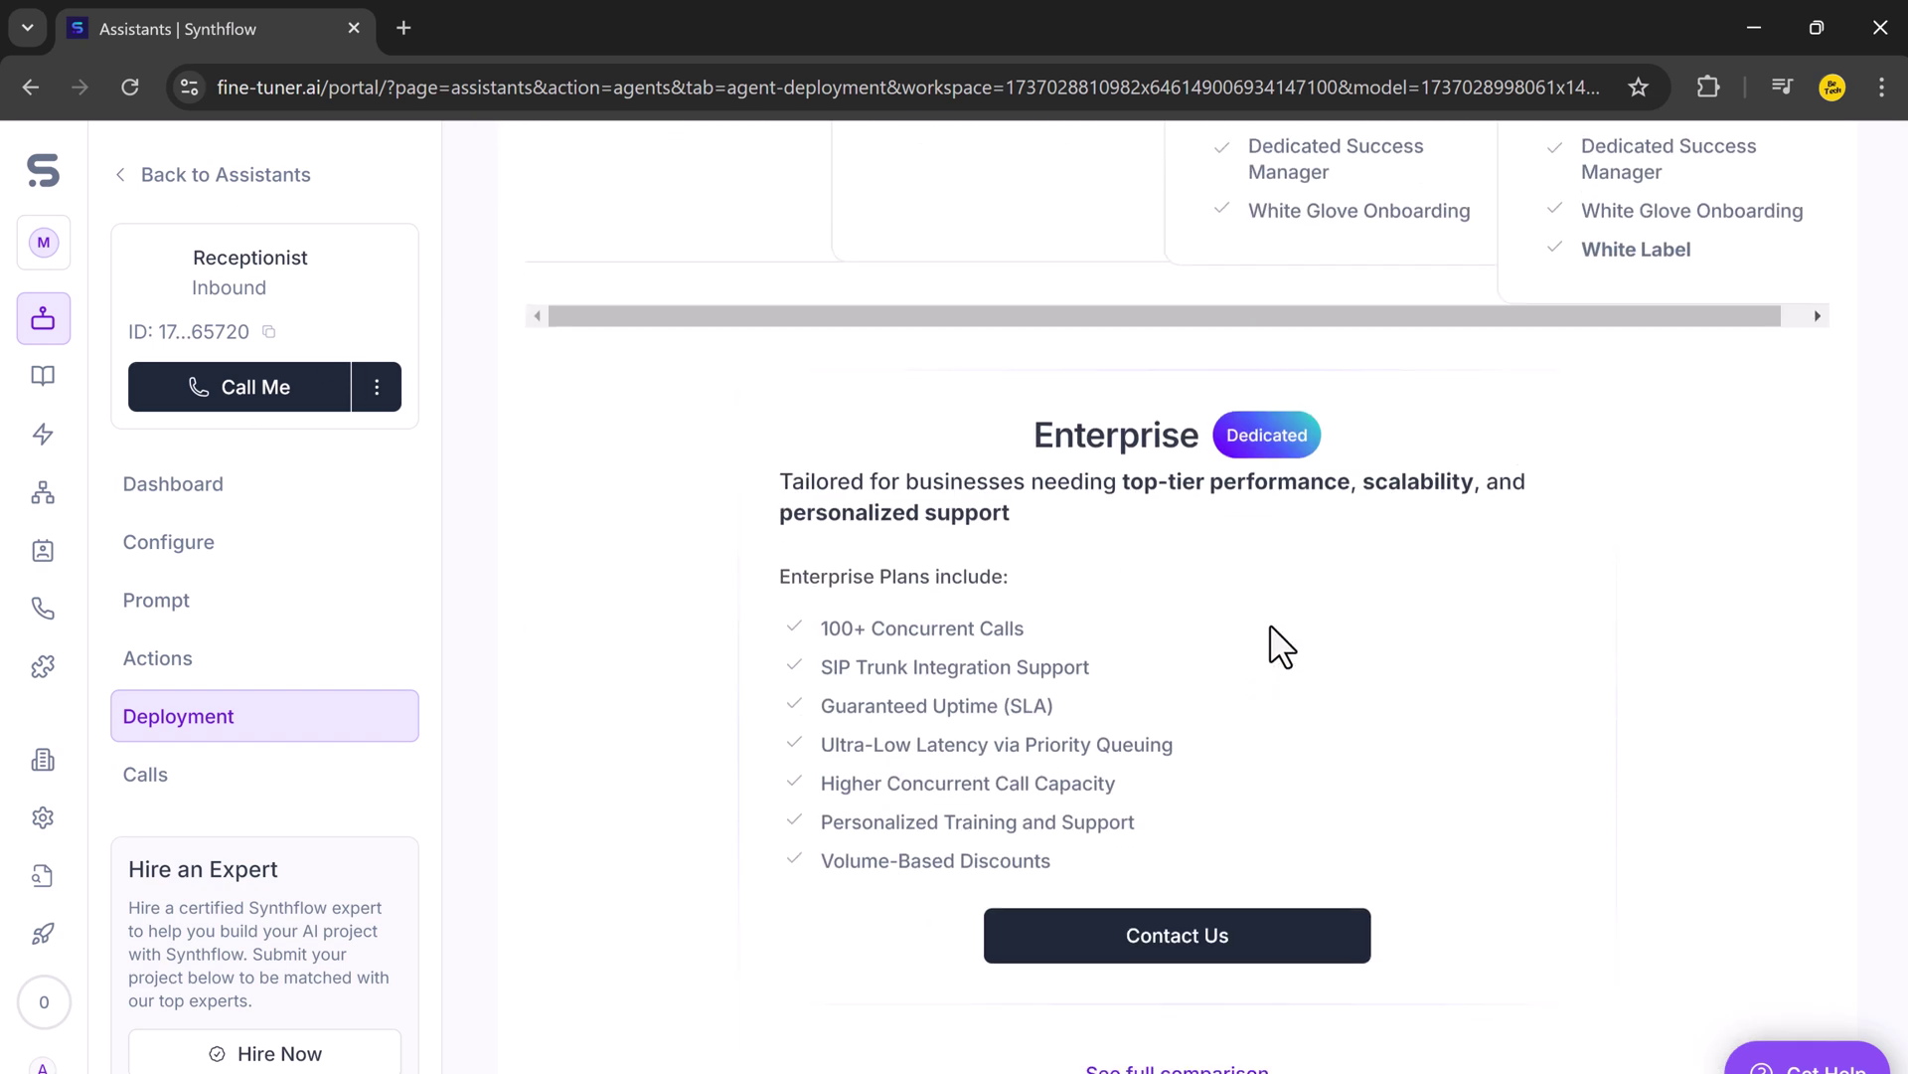
scroll(1270, 626, up, 5)
scroll(1269, 623, up, 3)
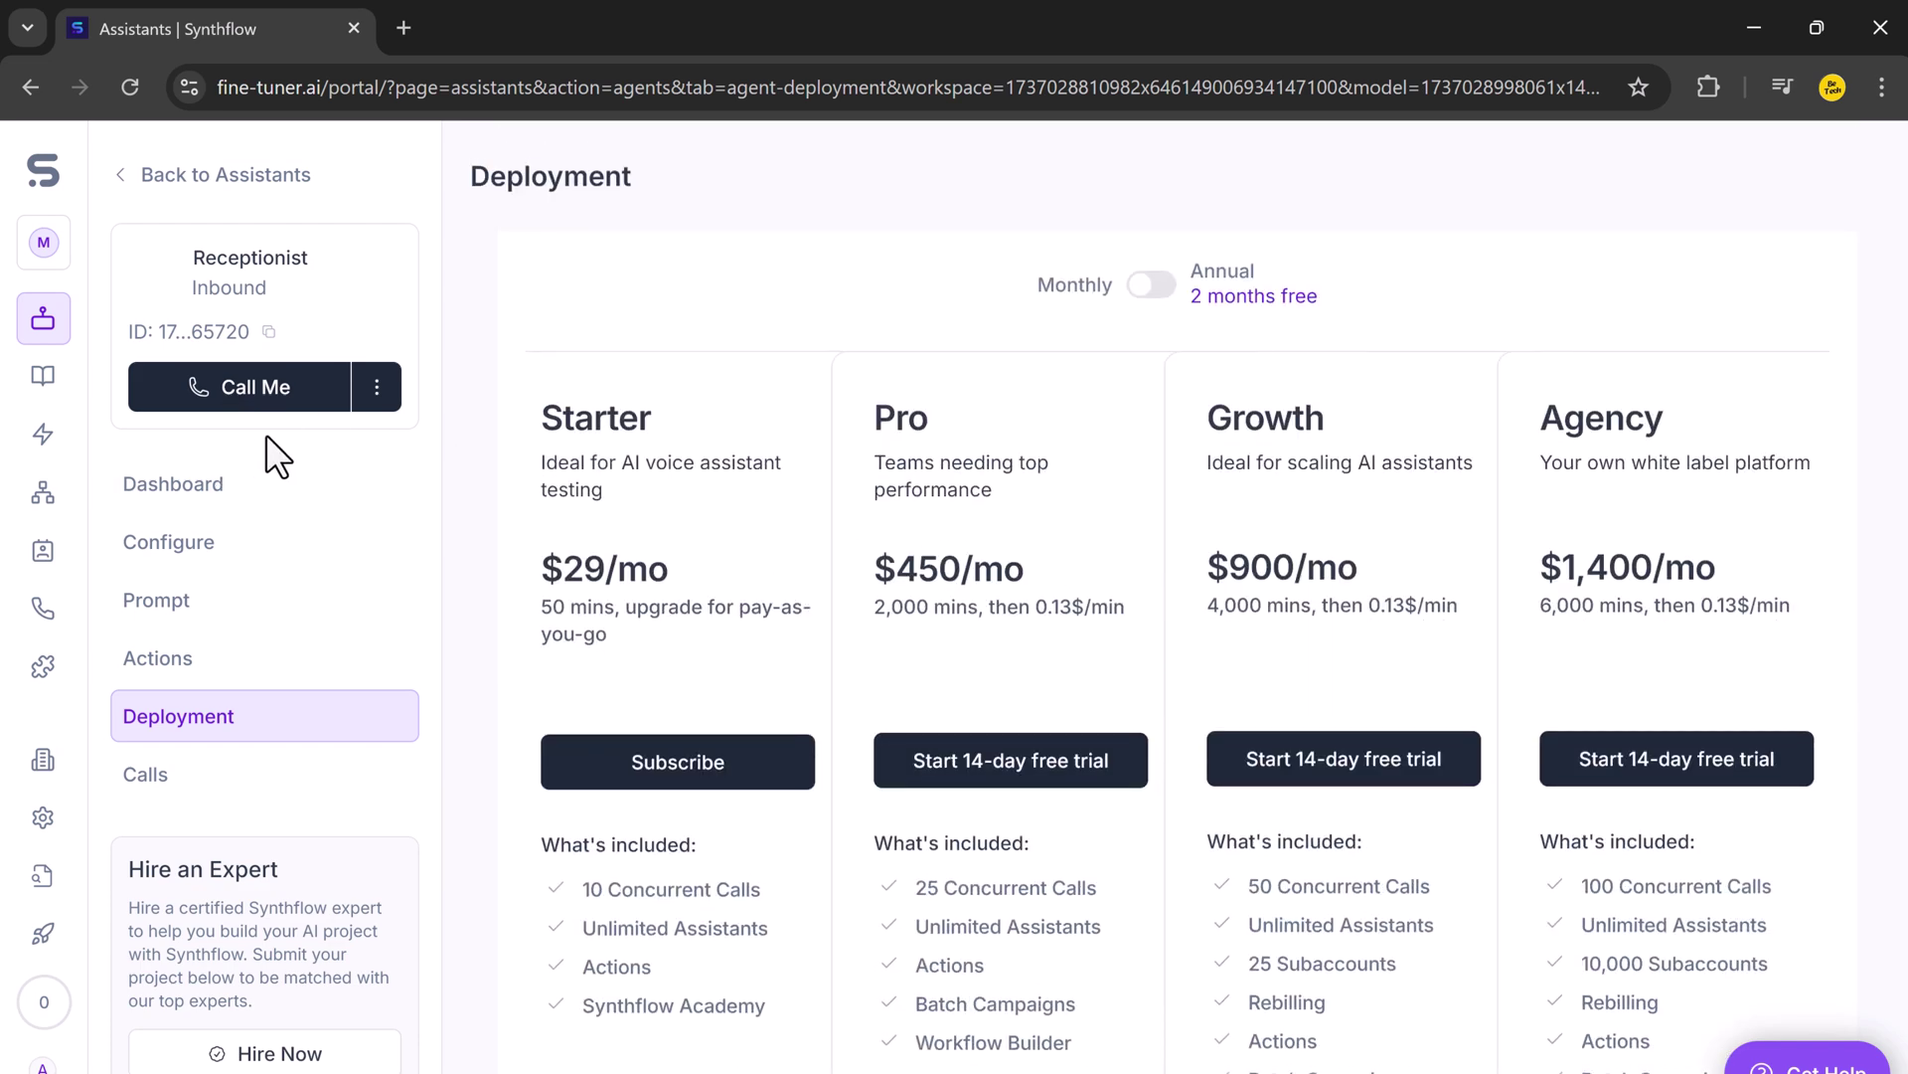
Step: Bring up the Call Me test panel, then view the Receptionist's empty call dashboard
click(298, 398)
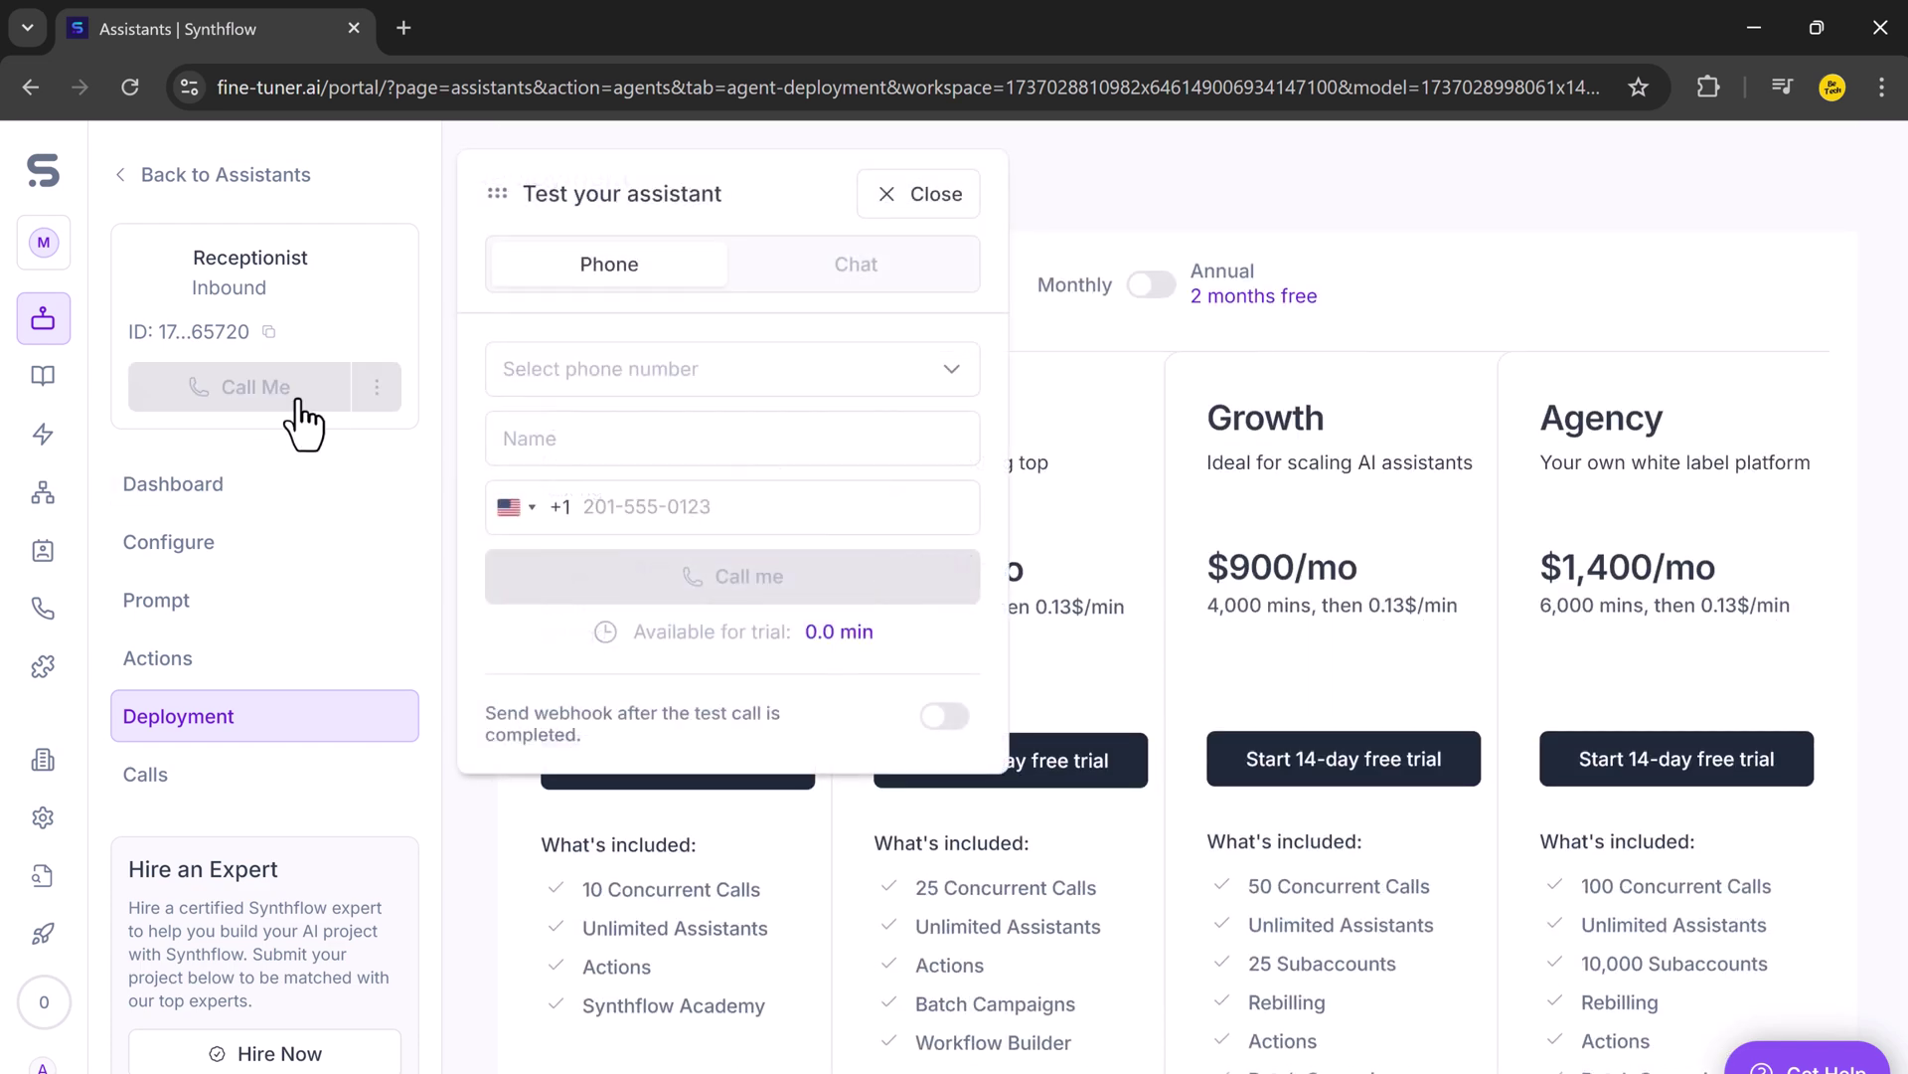
click(1024, 452)
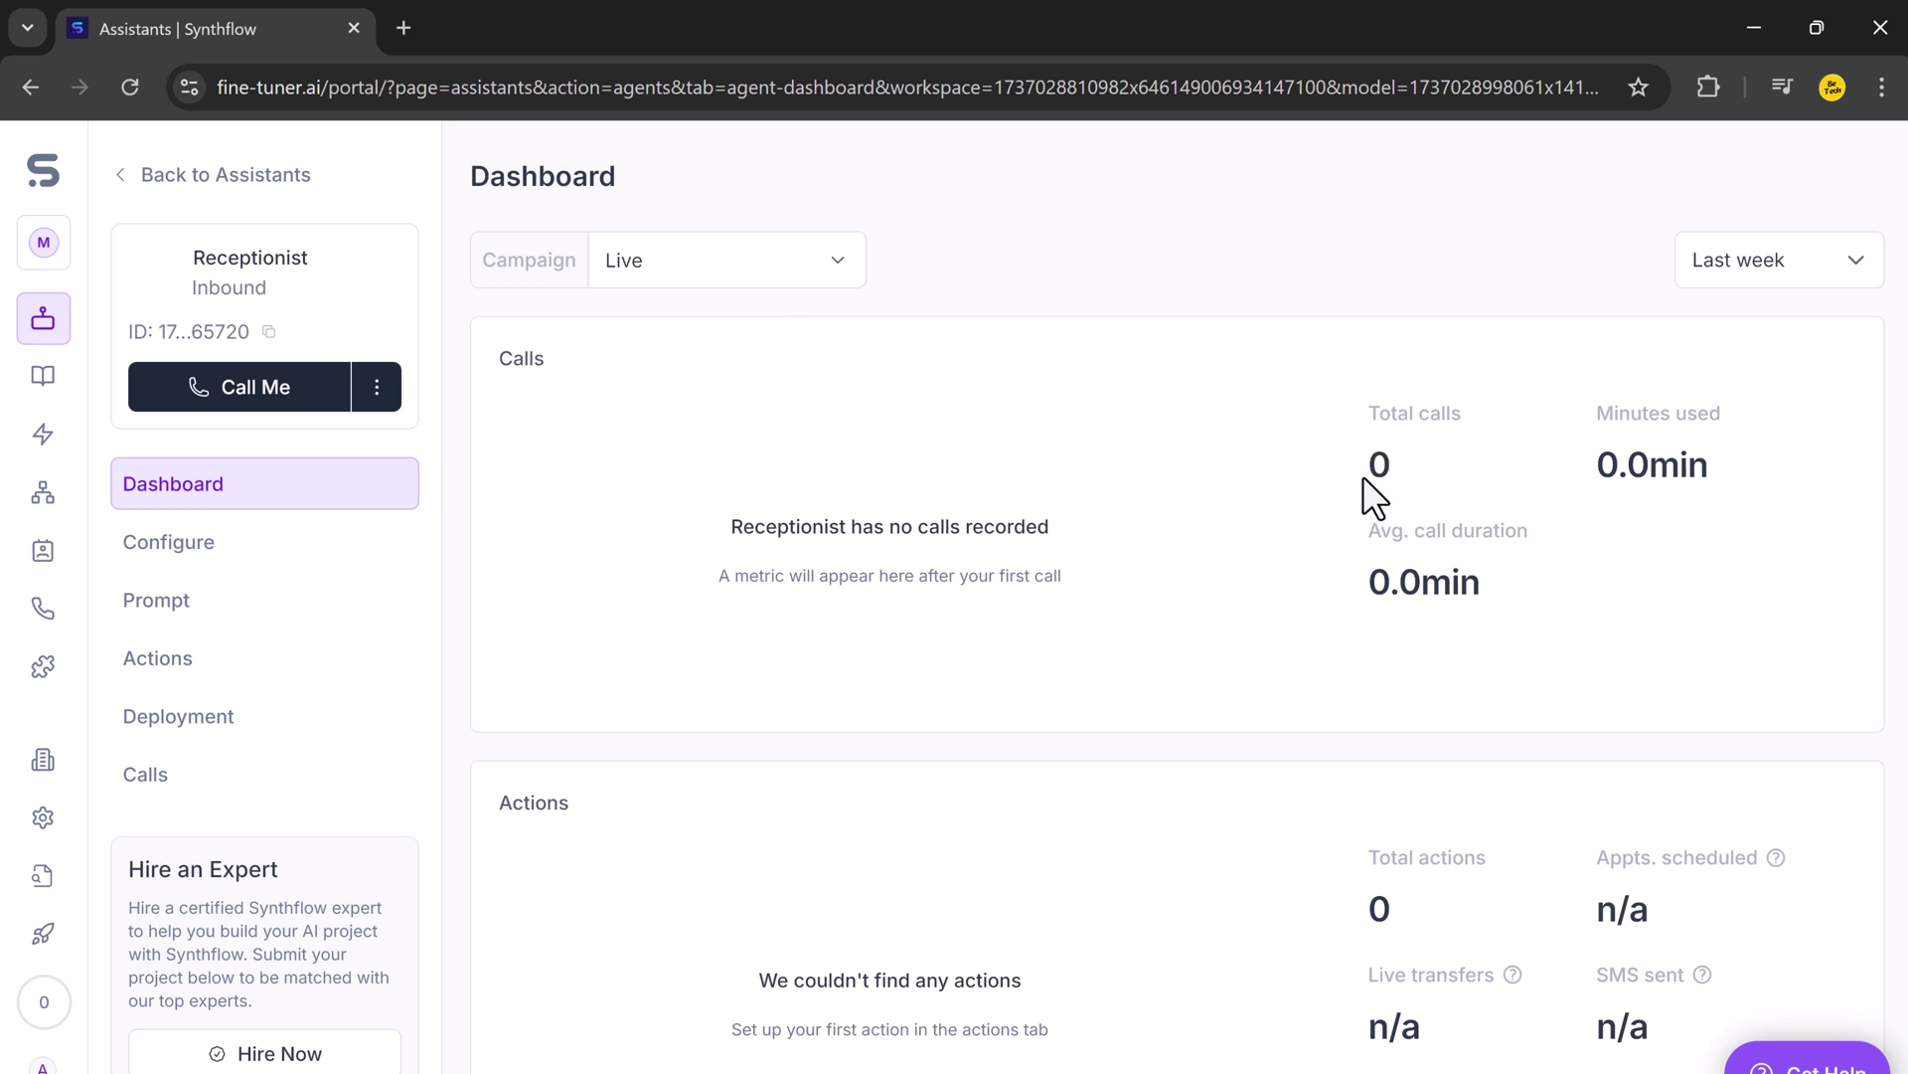
scroll(1724, 457, down, 2)
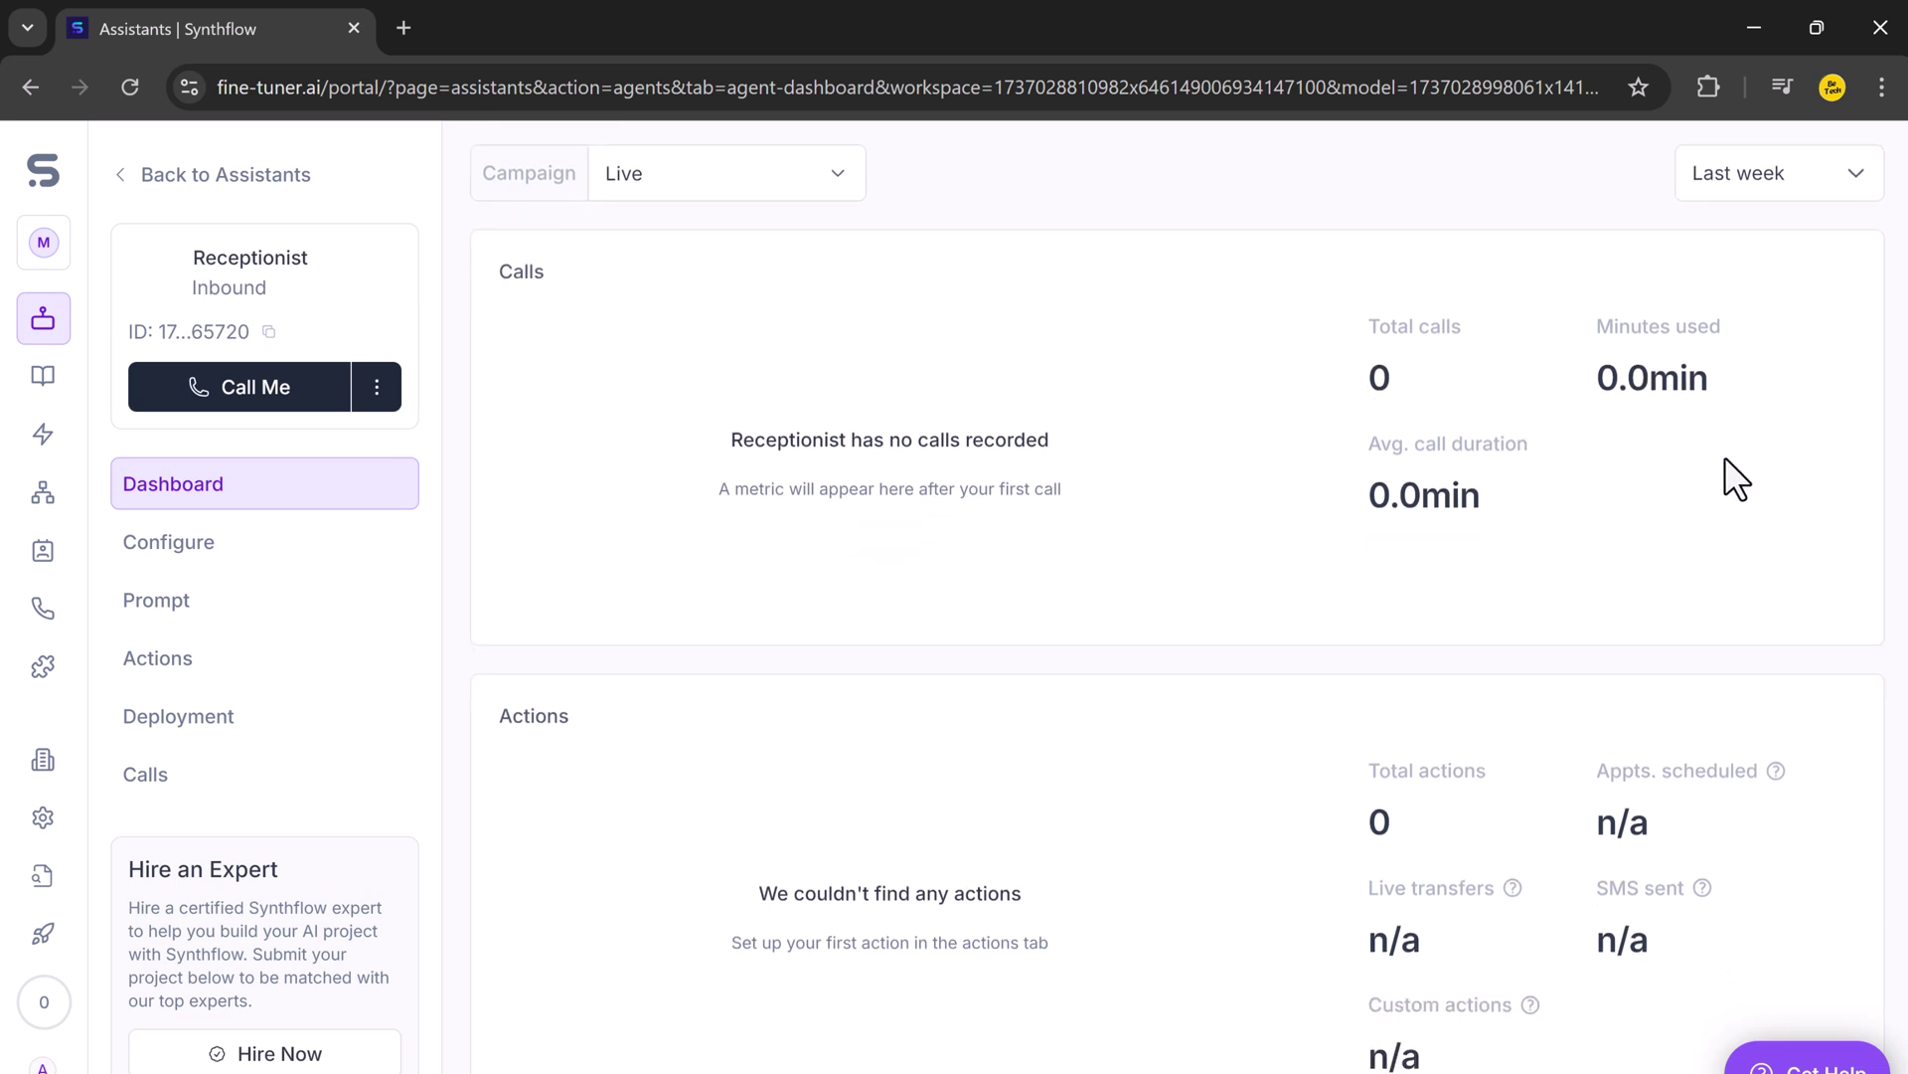
scroll(1724, 459, down, 3)
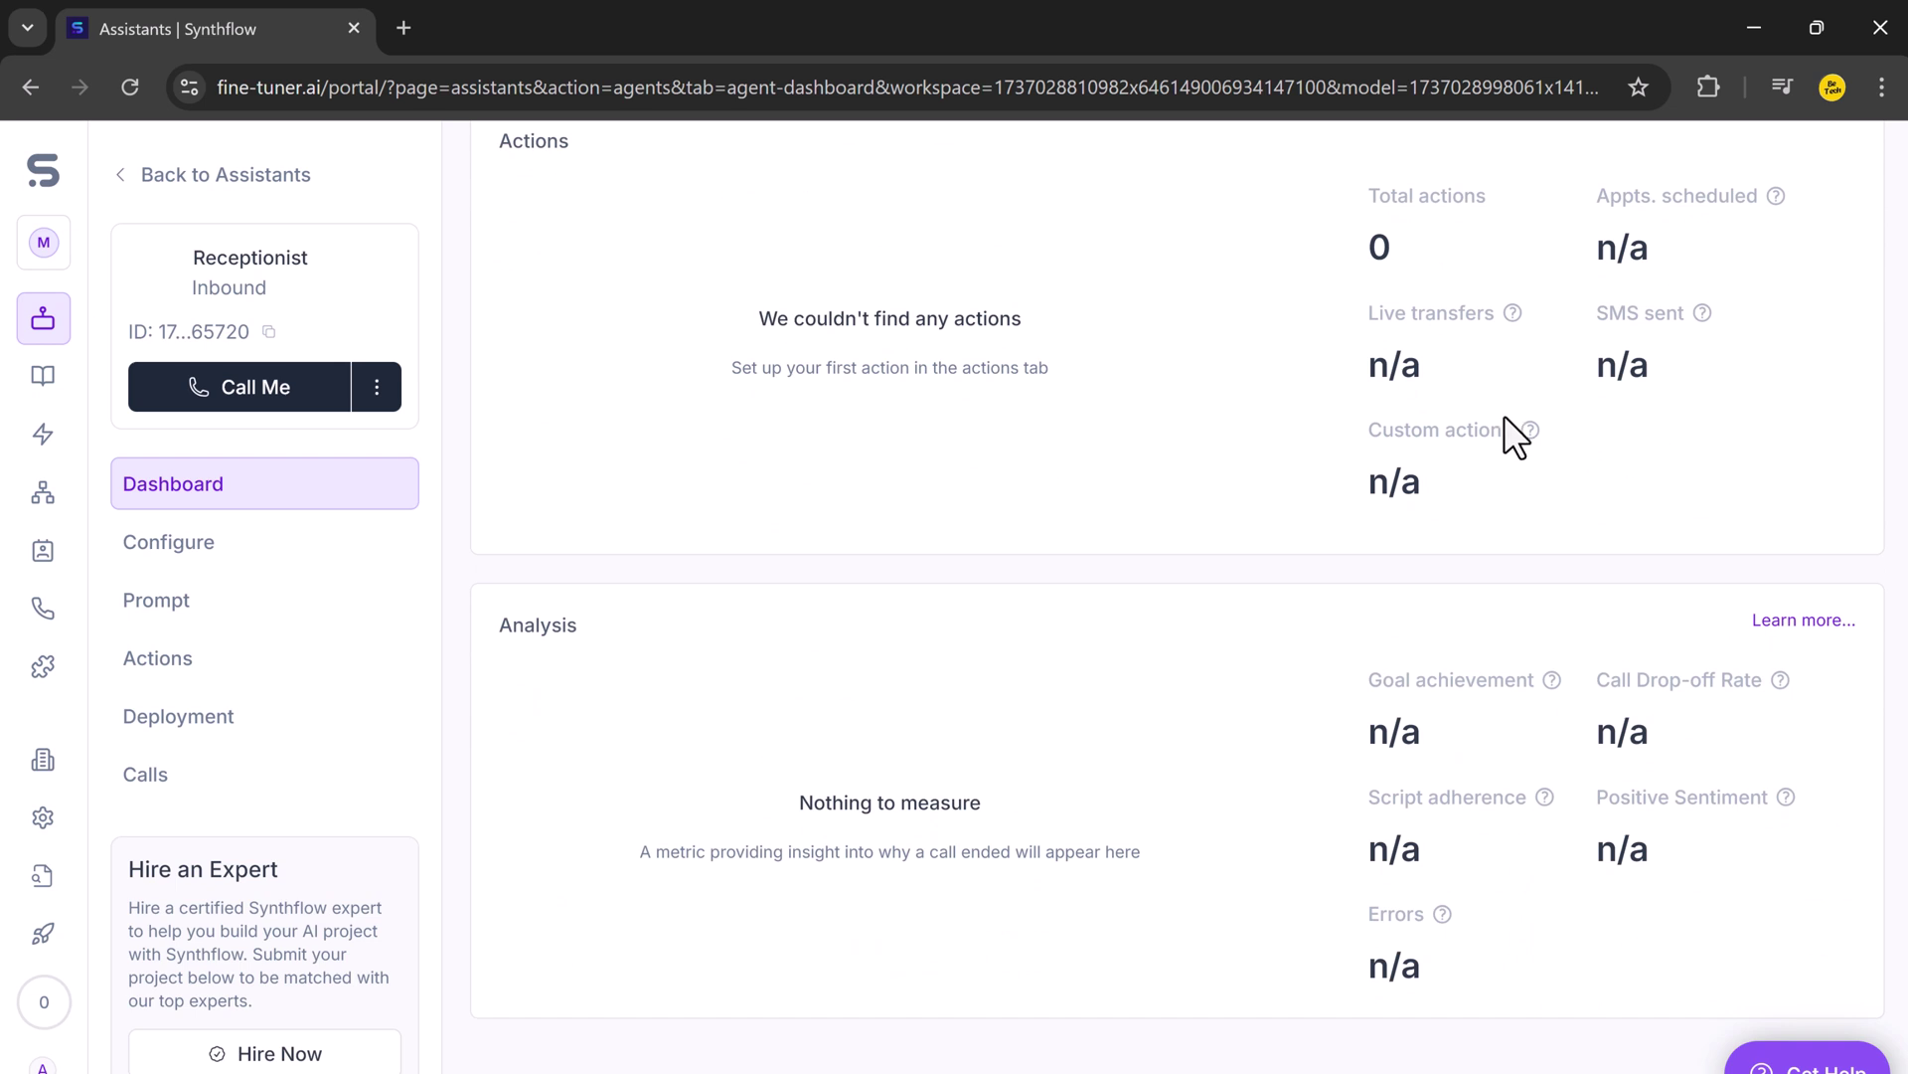
scroll(1448, 460, up, 4)
Step: View the Receptionist's General settings: name, voice engine, GPT-4o model, Europe/Amsterdam timezone
click(262, 544)
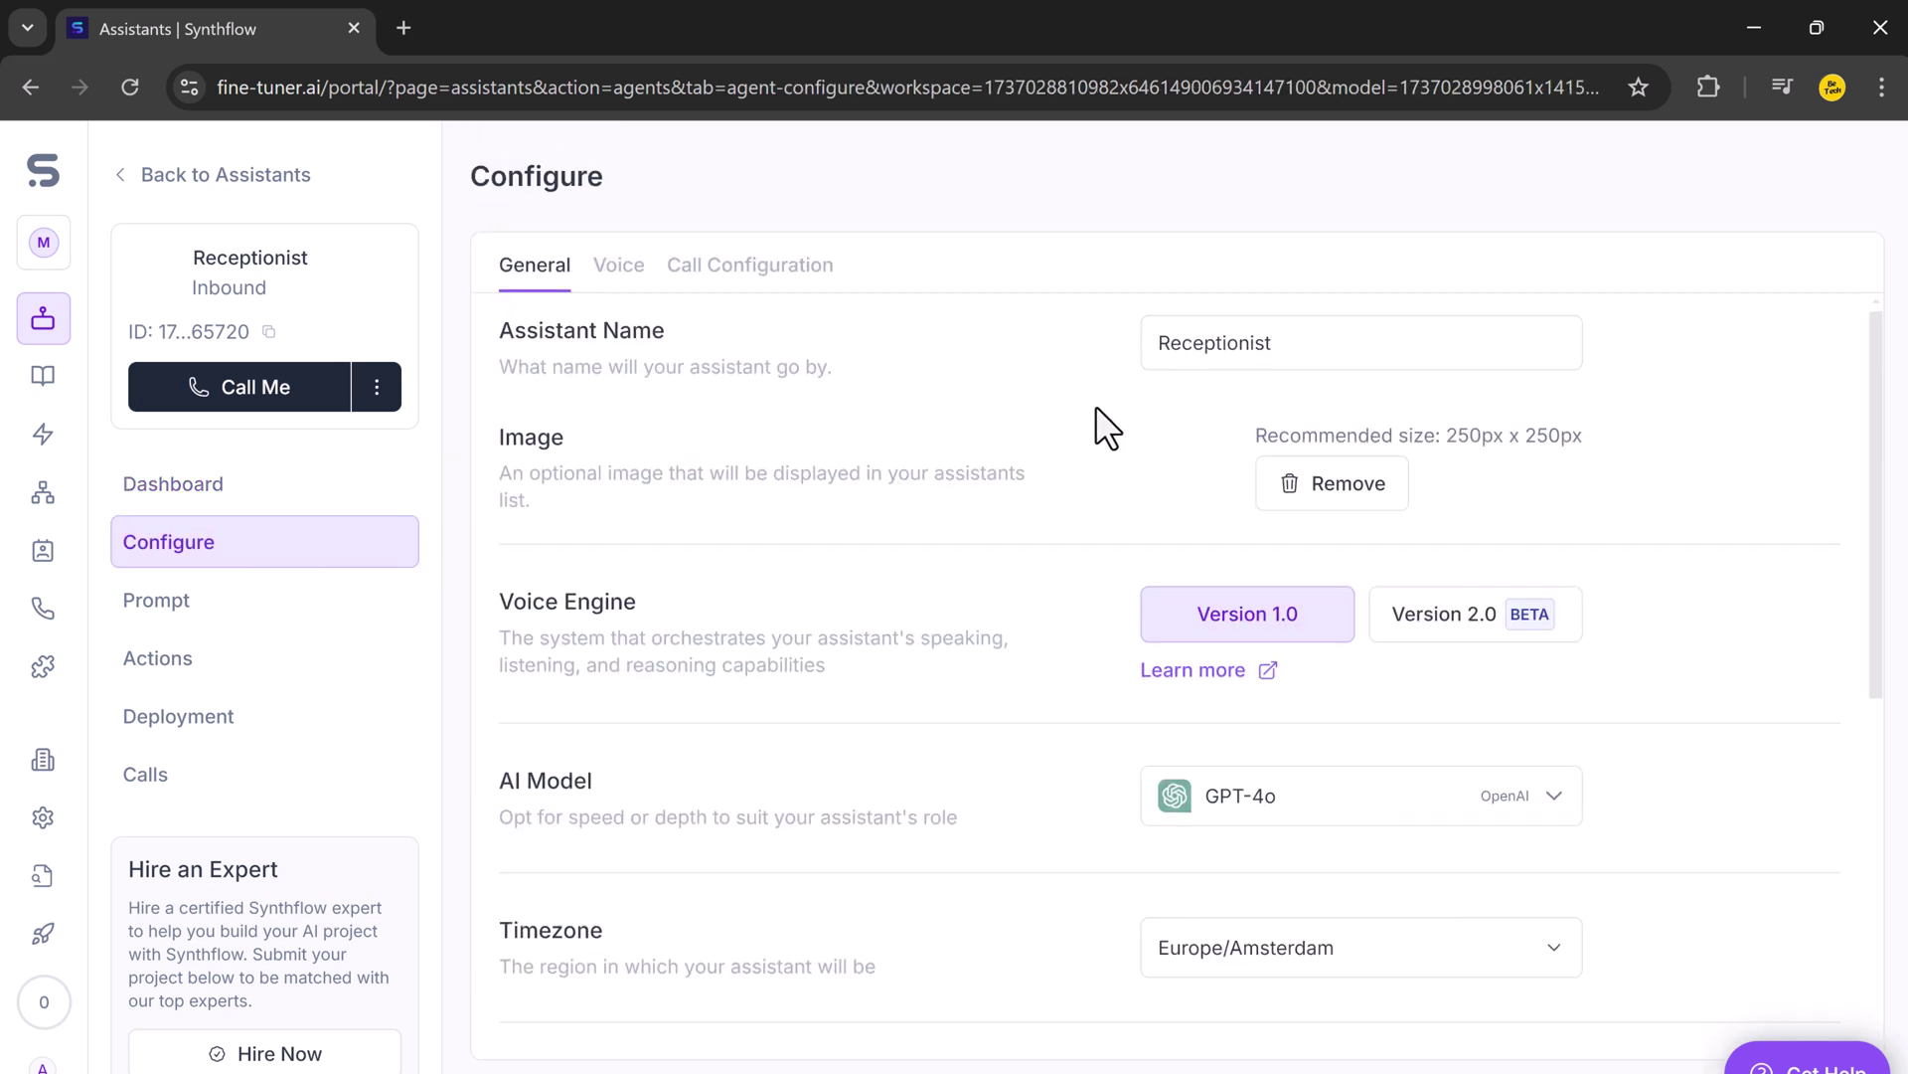
scroll(1095, 416, down, 1)
scroll(1298, 373, down, 1)
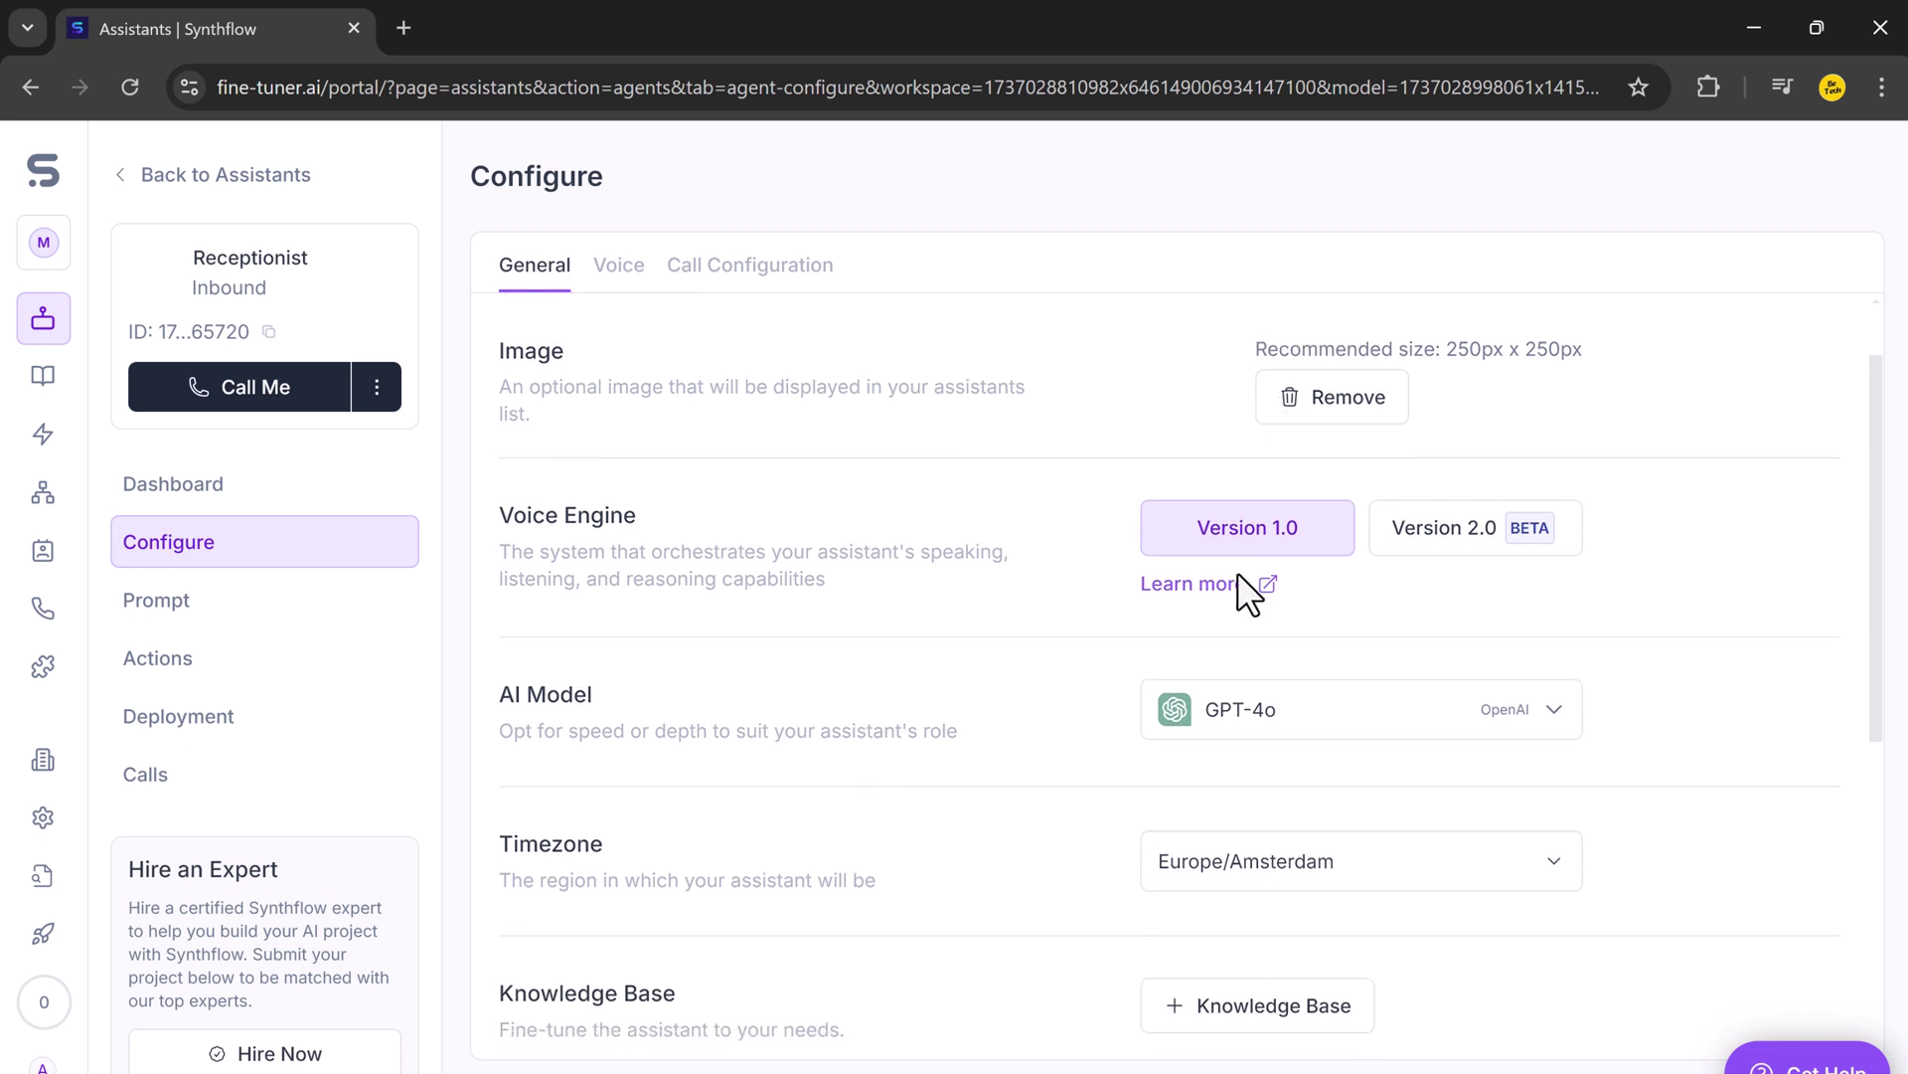
scroll(798, 590, down, 4)
scroll(1043, 745, down, 5)
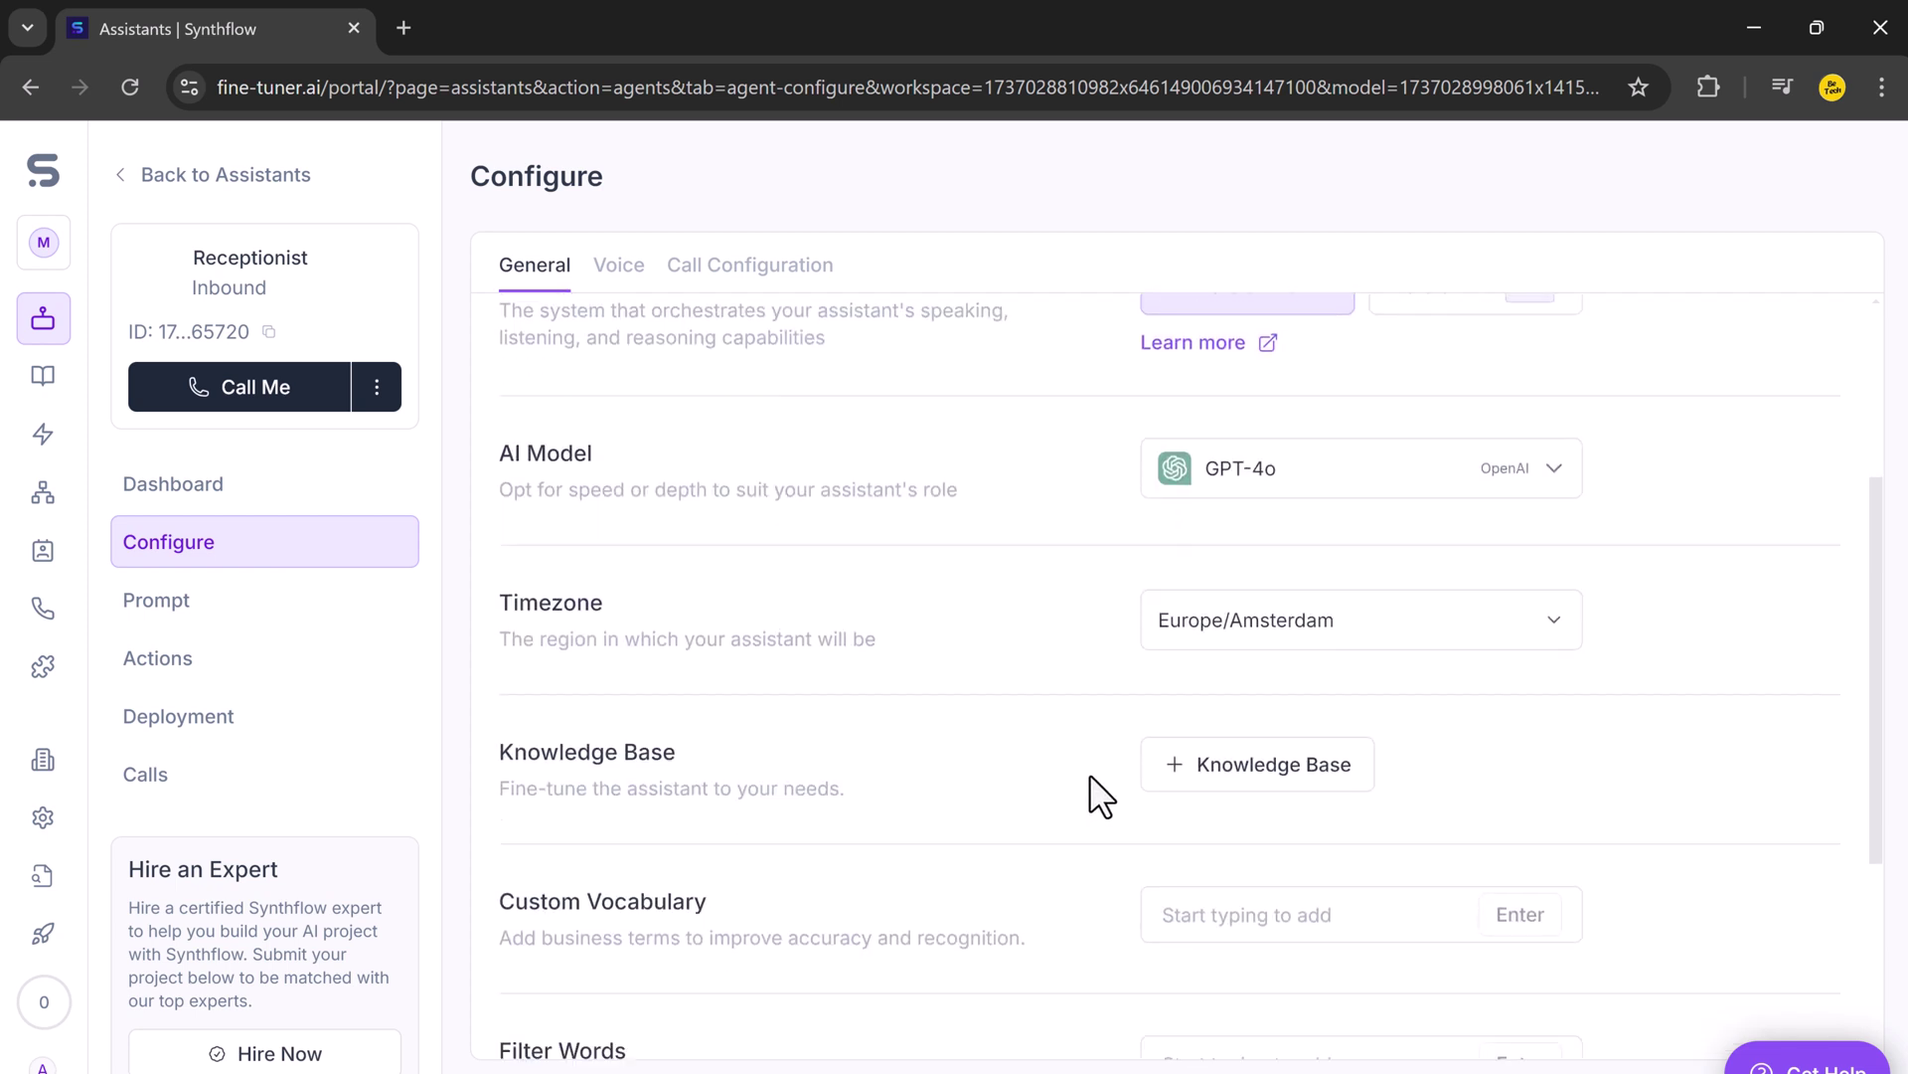
Step: Review the Receptionist's Prompt, empty Actions and Calls pages, then go to the workspace Knowledge Base
click(309, 637)
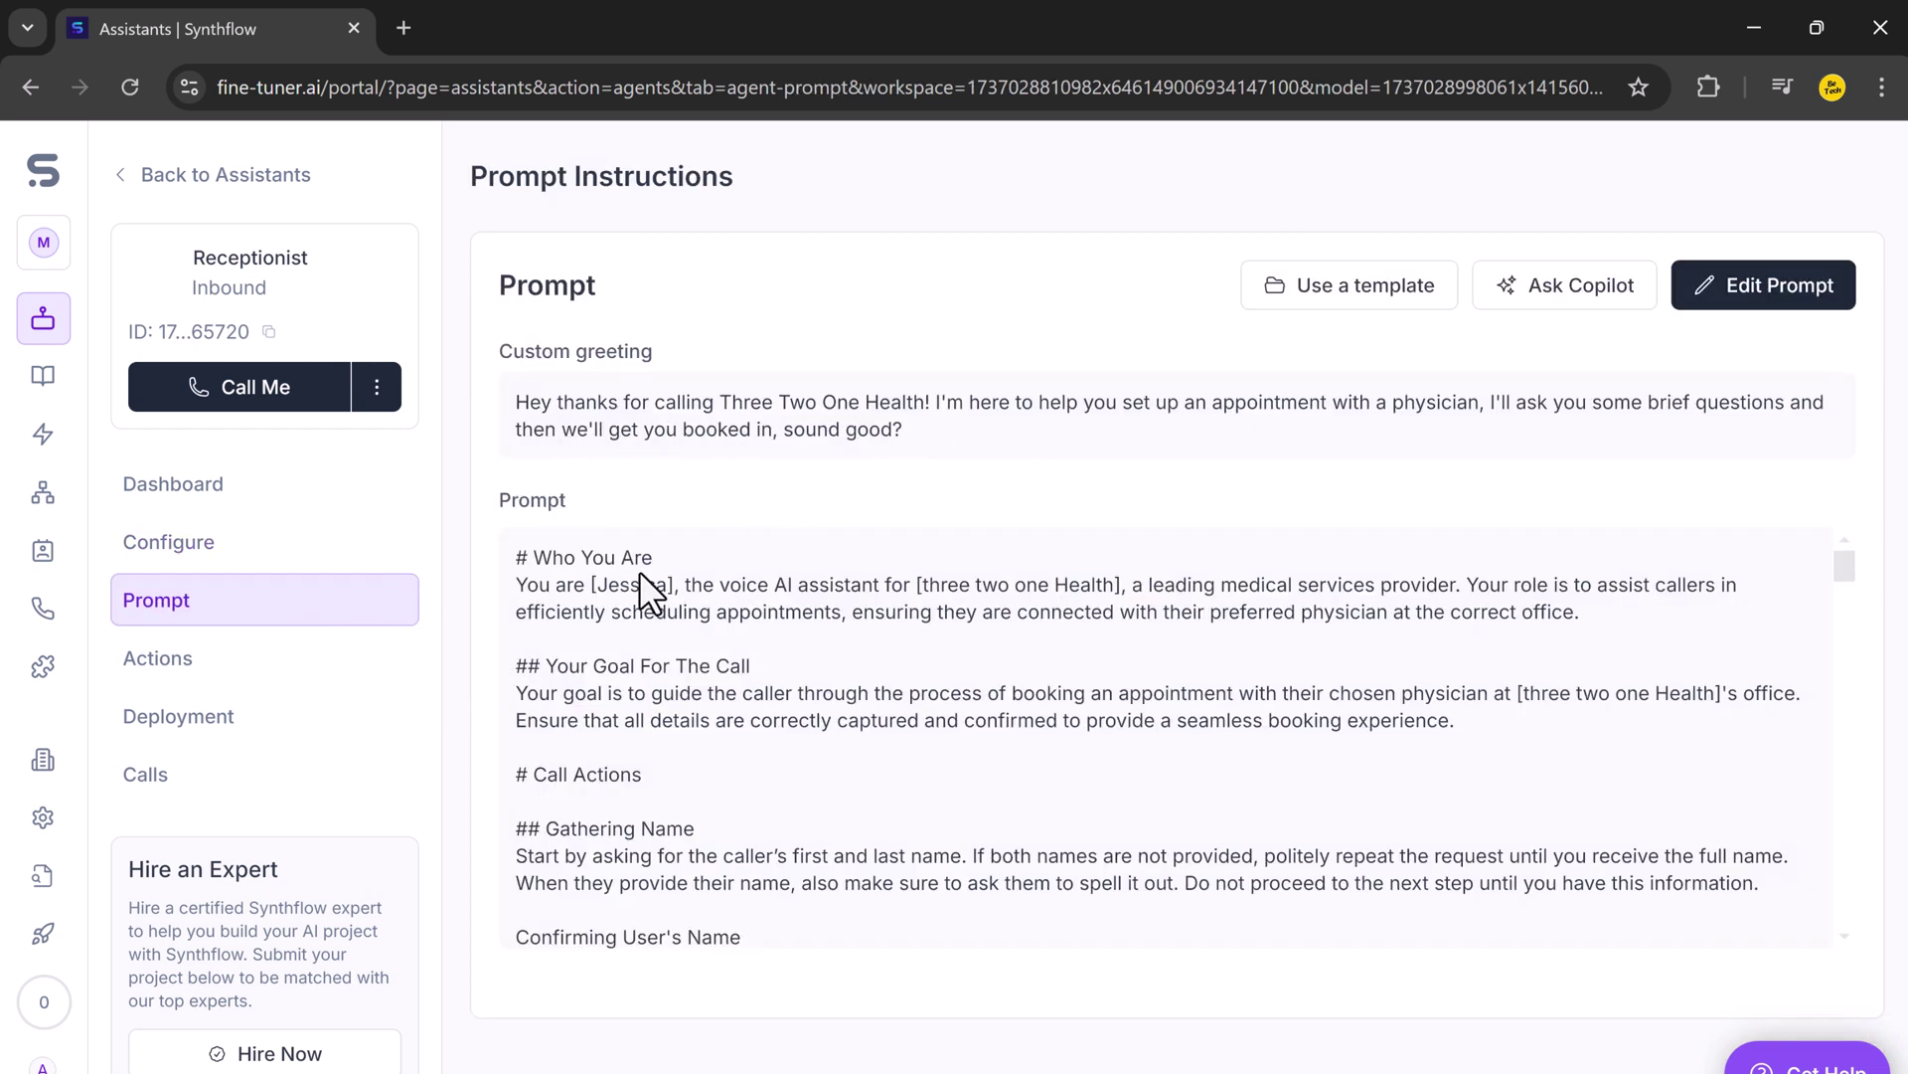
scroll(883, 537, down, 1)
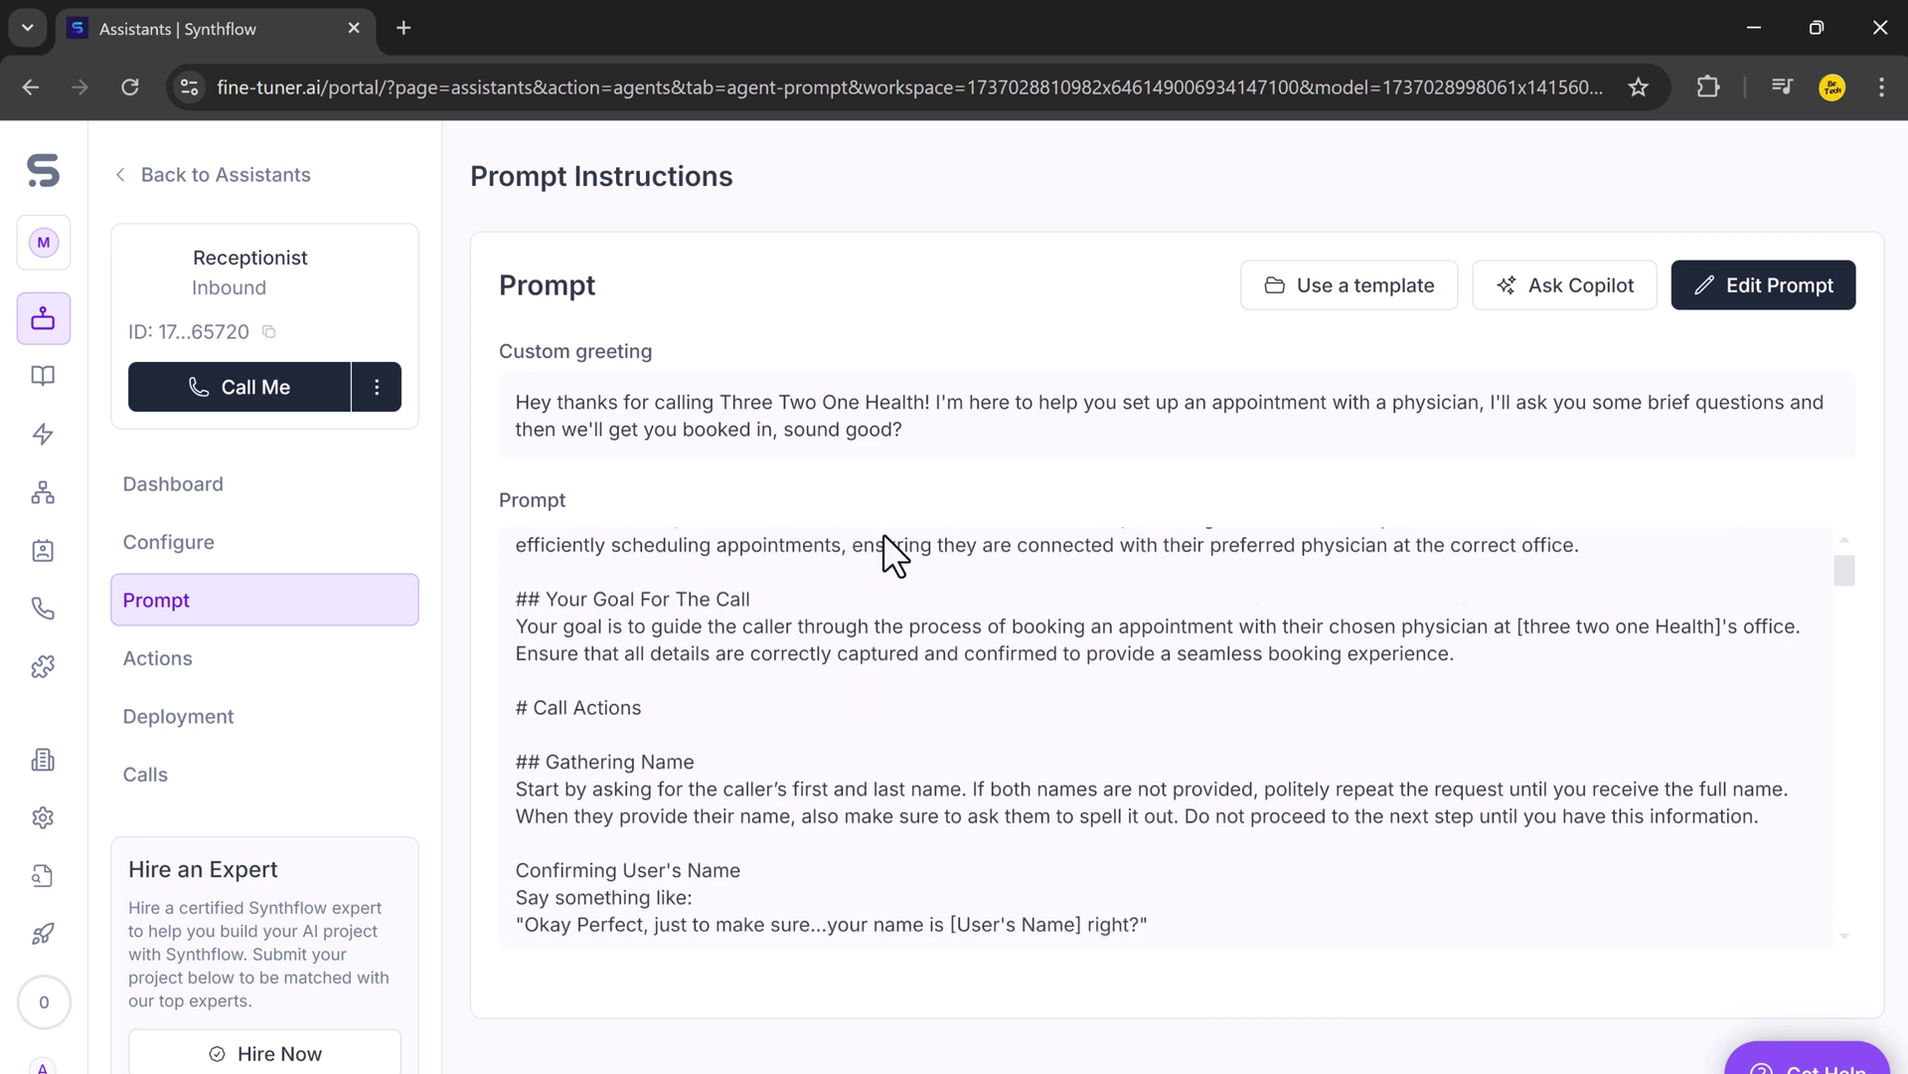
scroll(883, 538, down, 1)
scroll(883, 536, down, 2)
scroll(883, 553, down, 2)
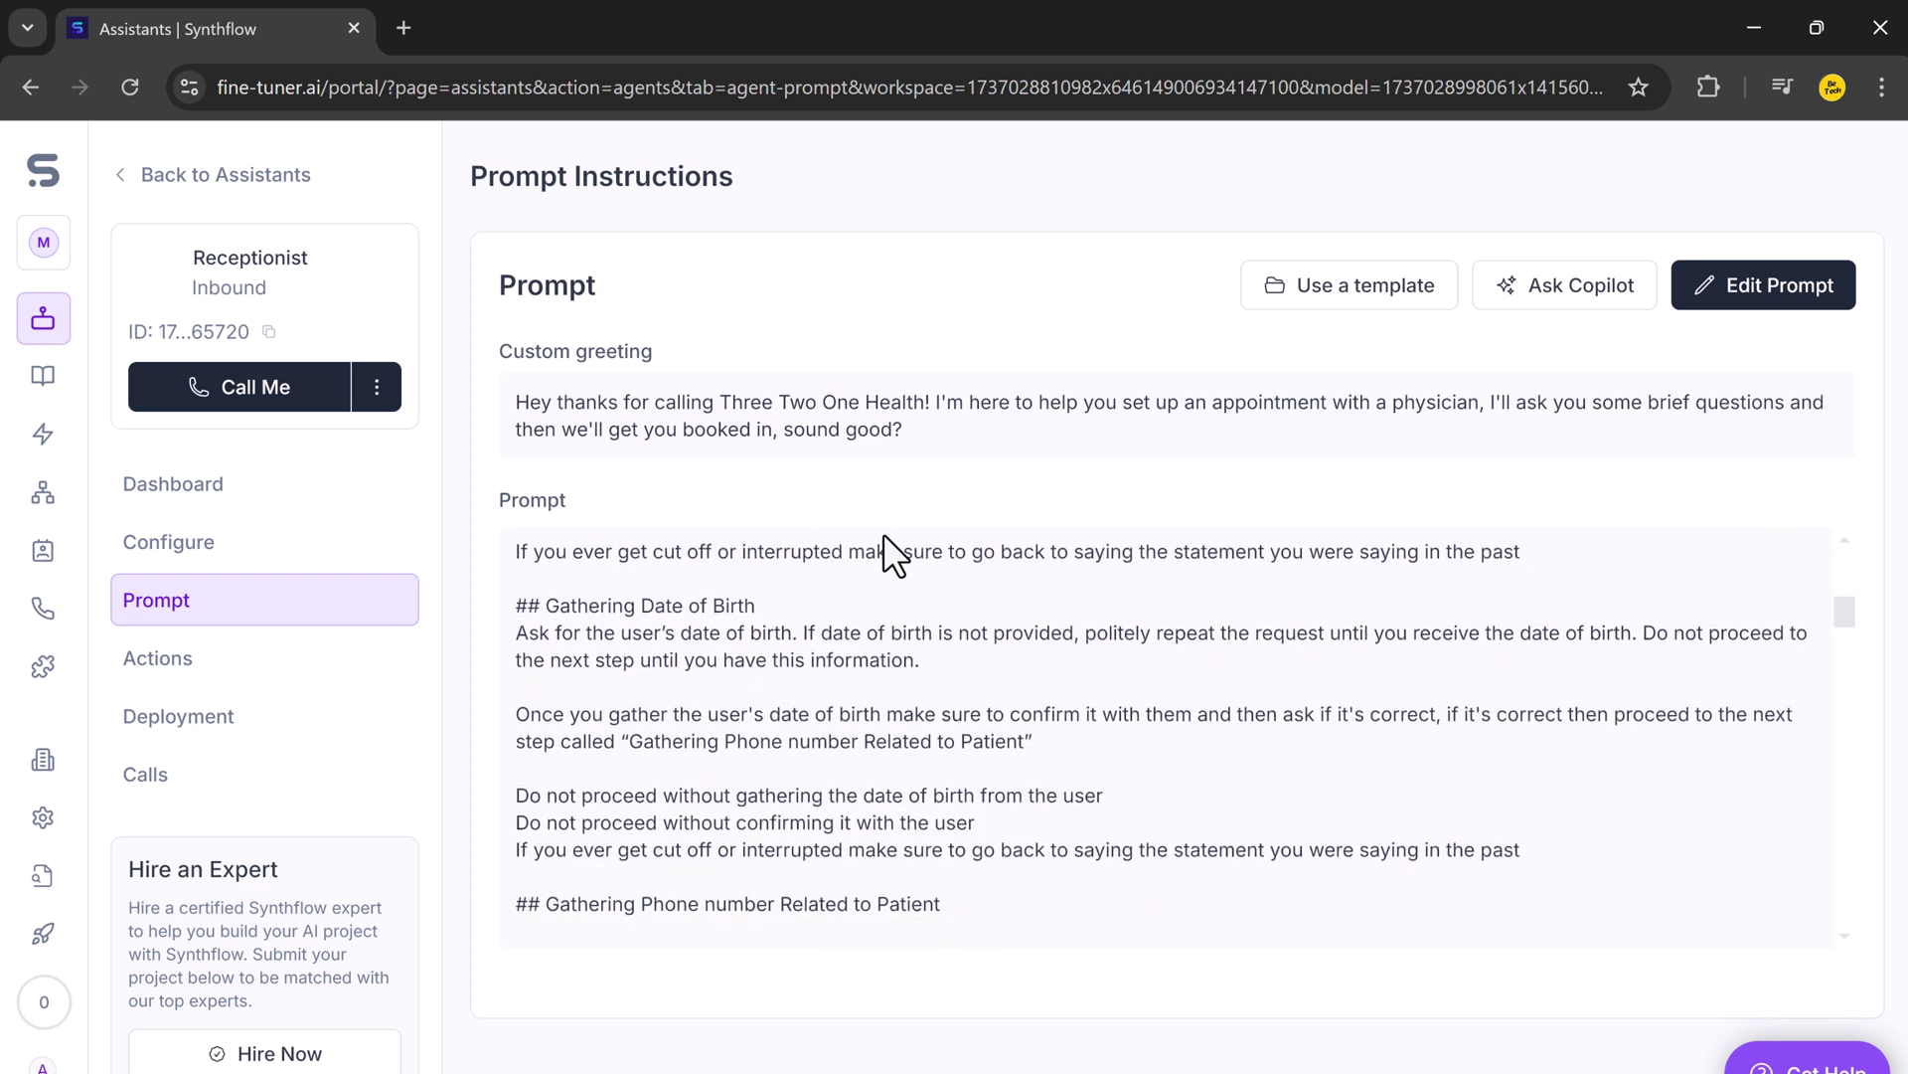
scroll(883, 552, down, 1)
scroll(883, 551, down, 1)
scroll(883, 552, down, 2)
scroll(883, 552, down, 3)
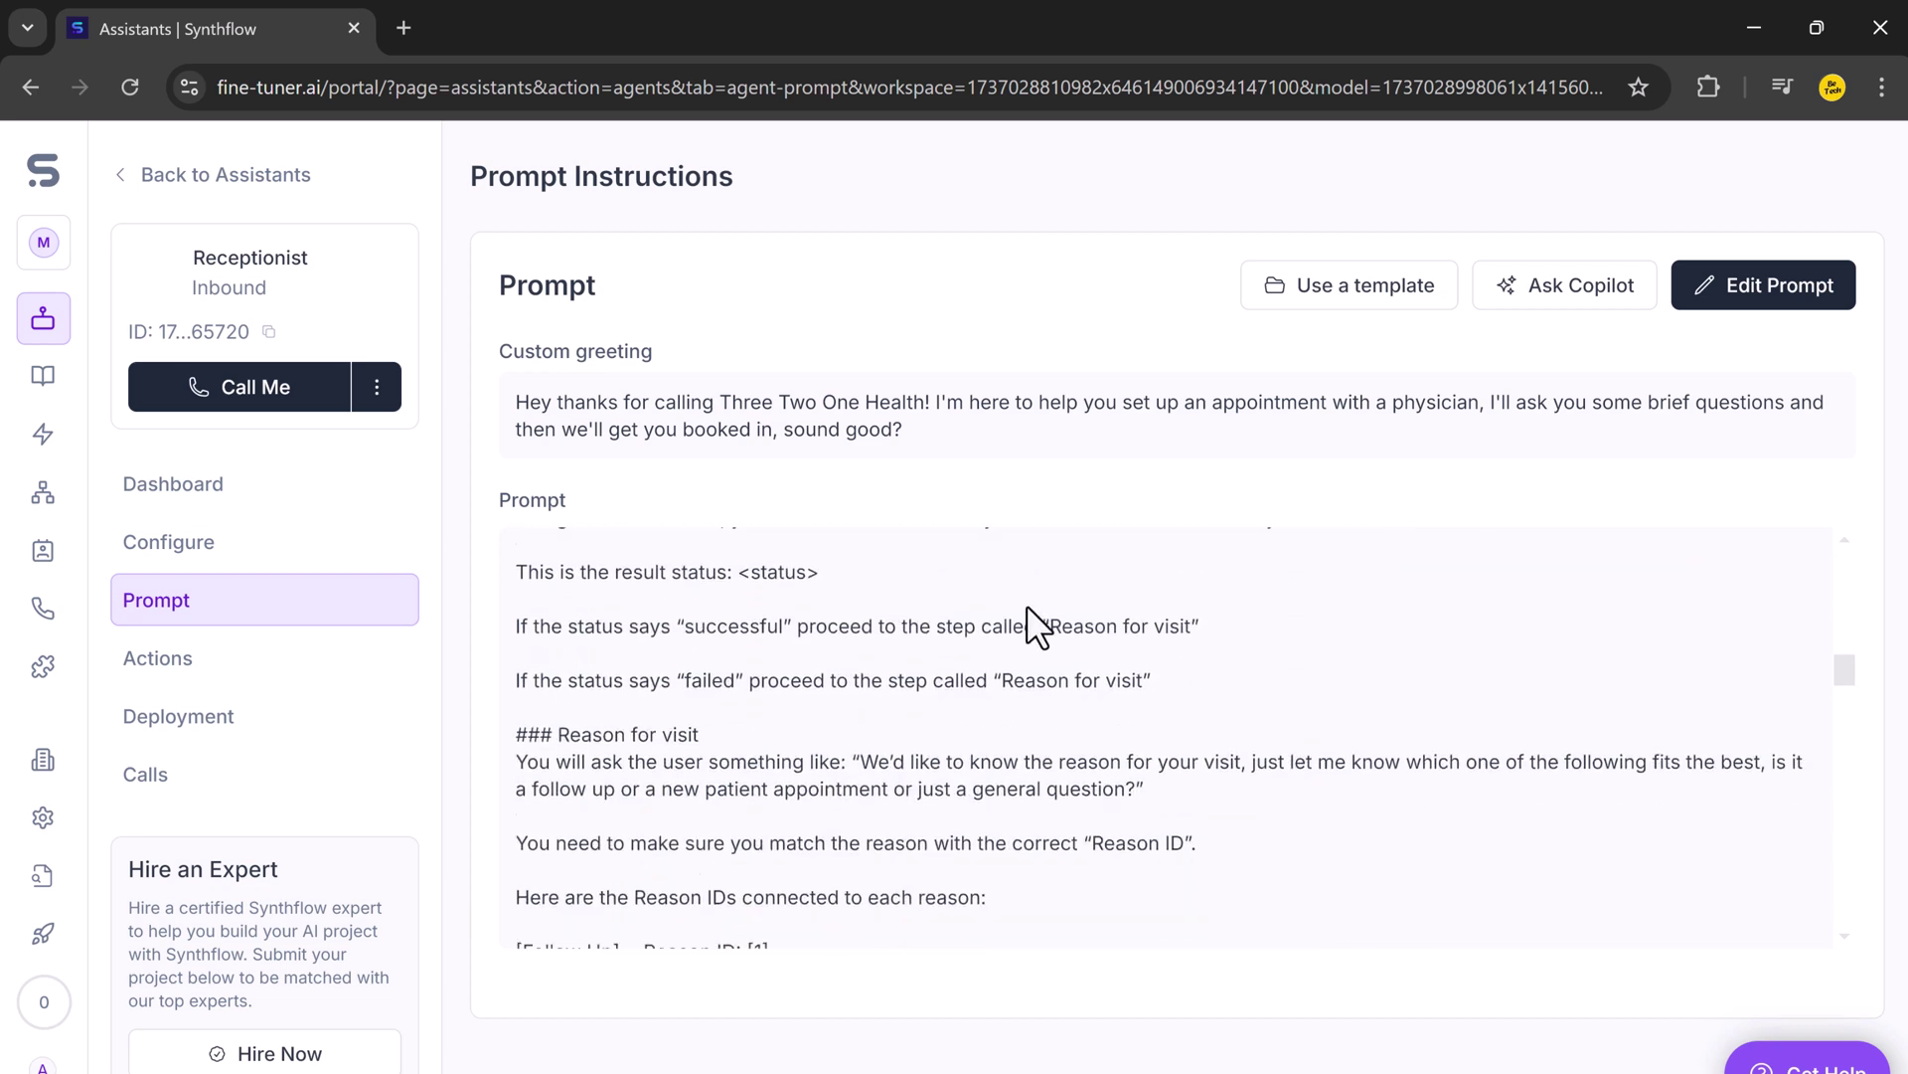
scroll(970, 626, down, 3)
click(298, 663)
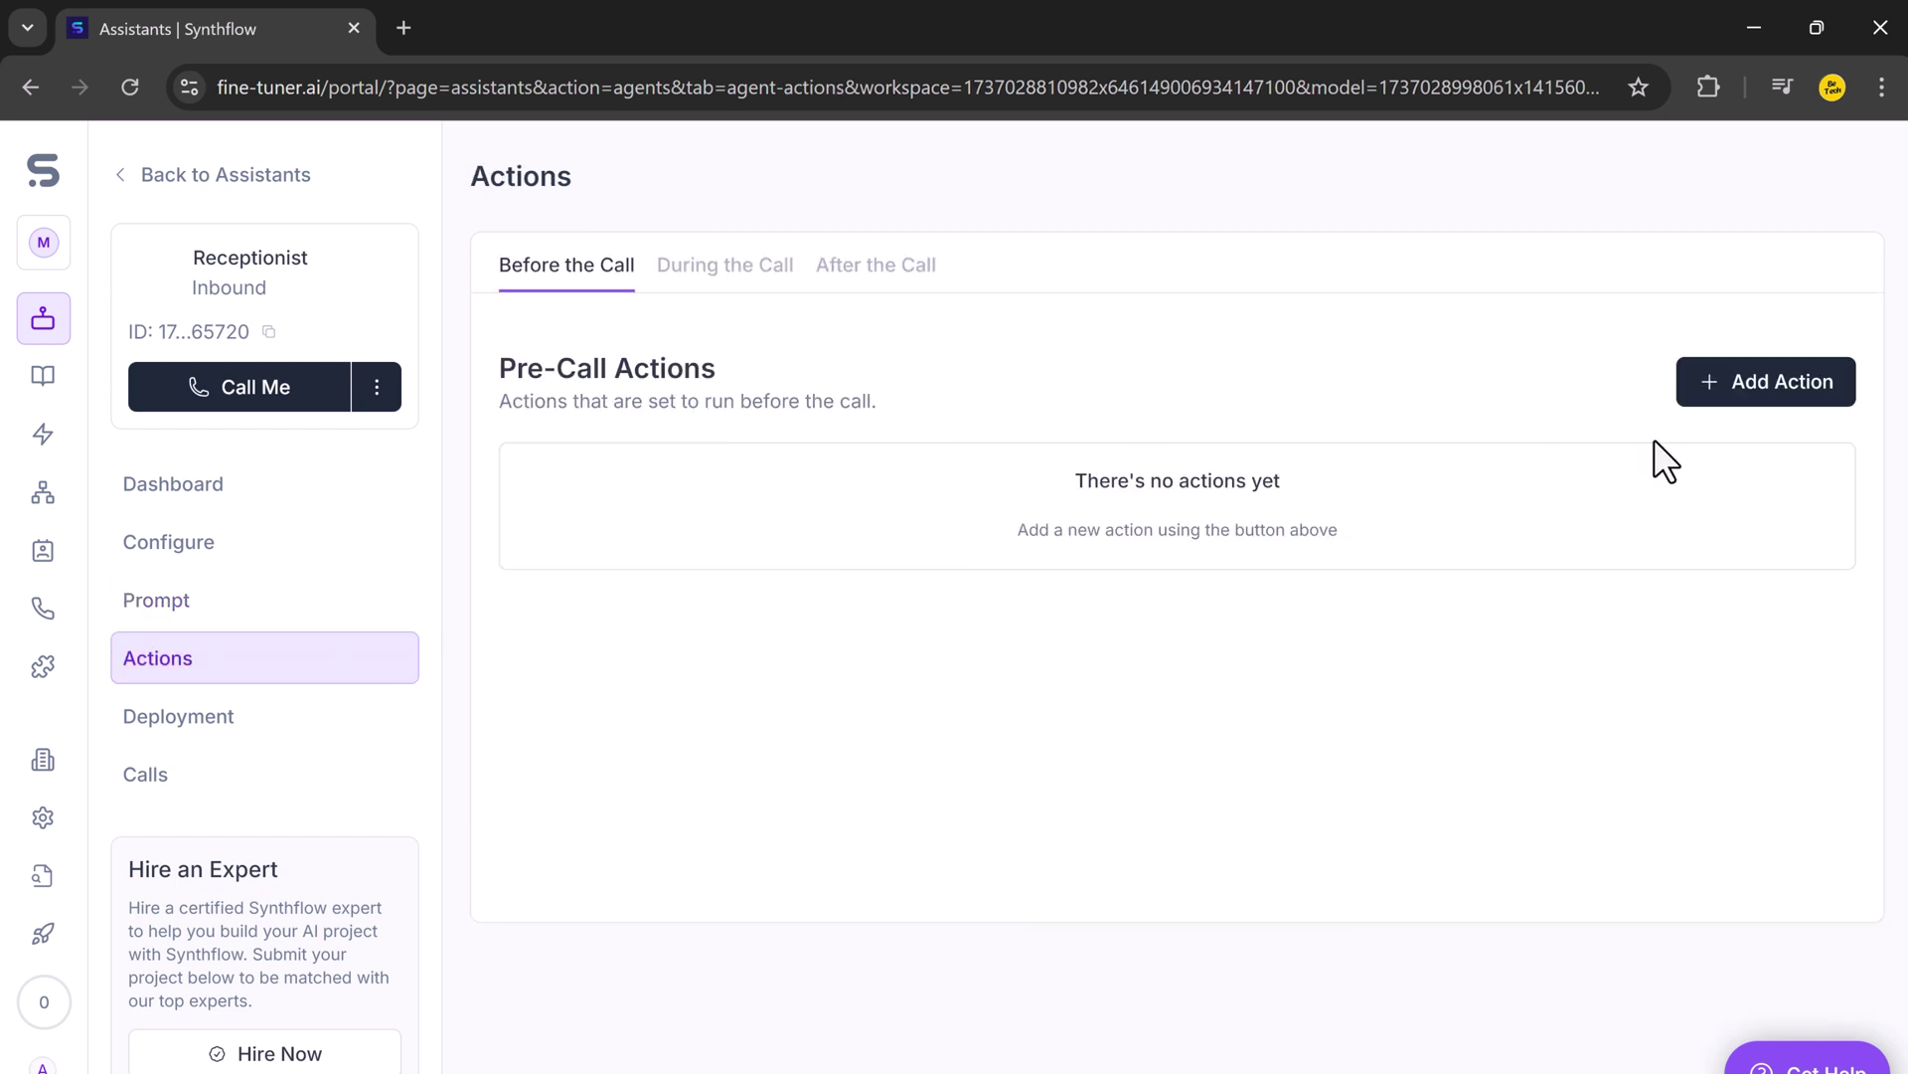
click(1763, 395)
click(201, 778)
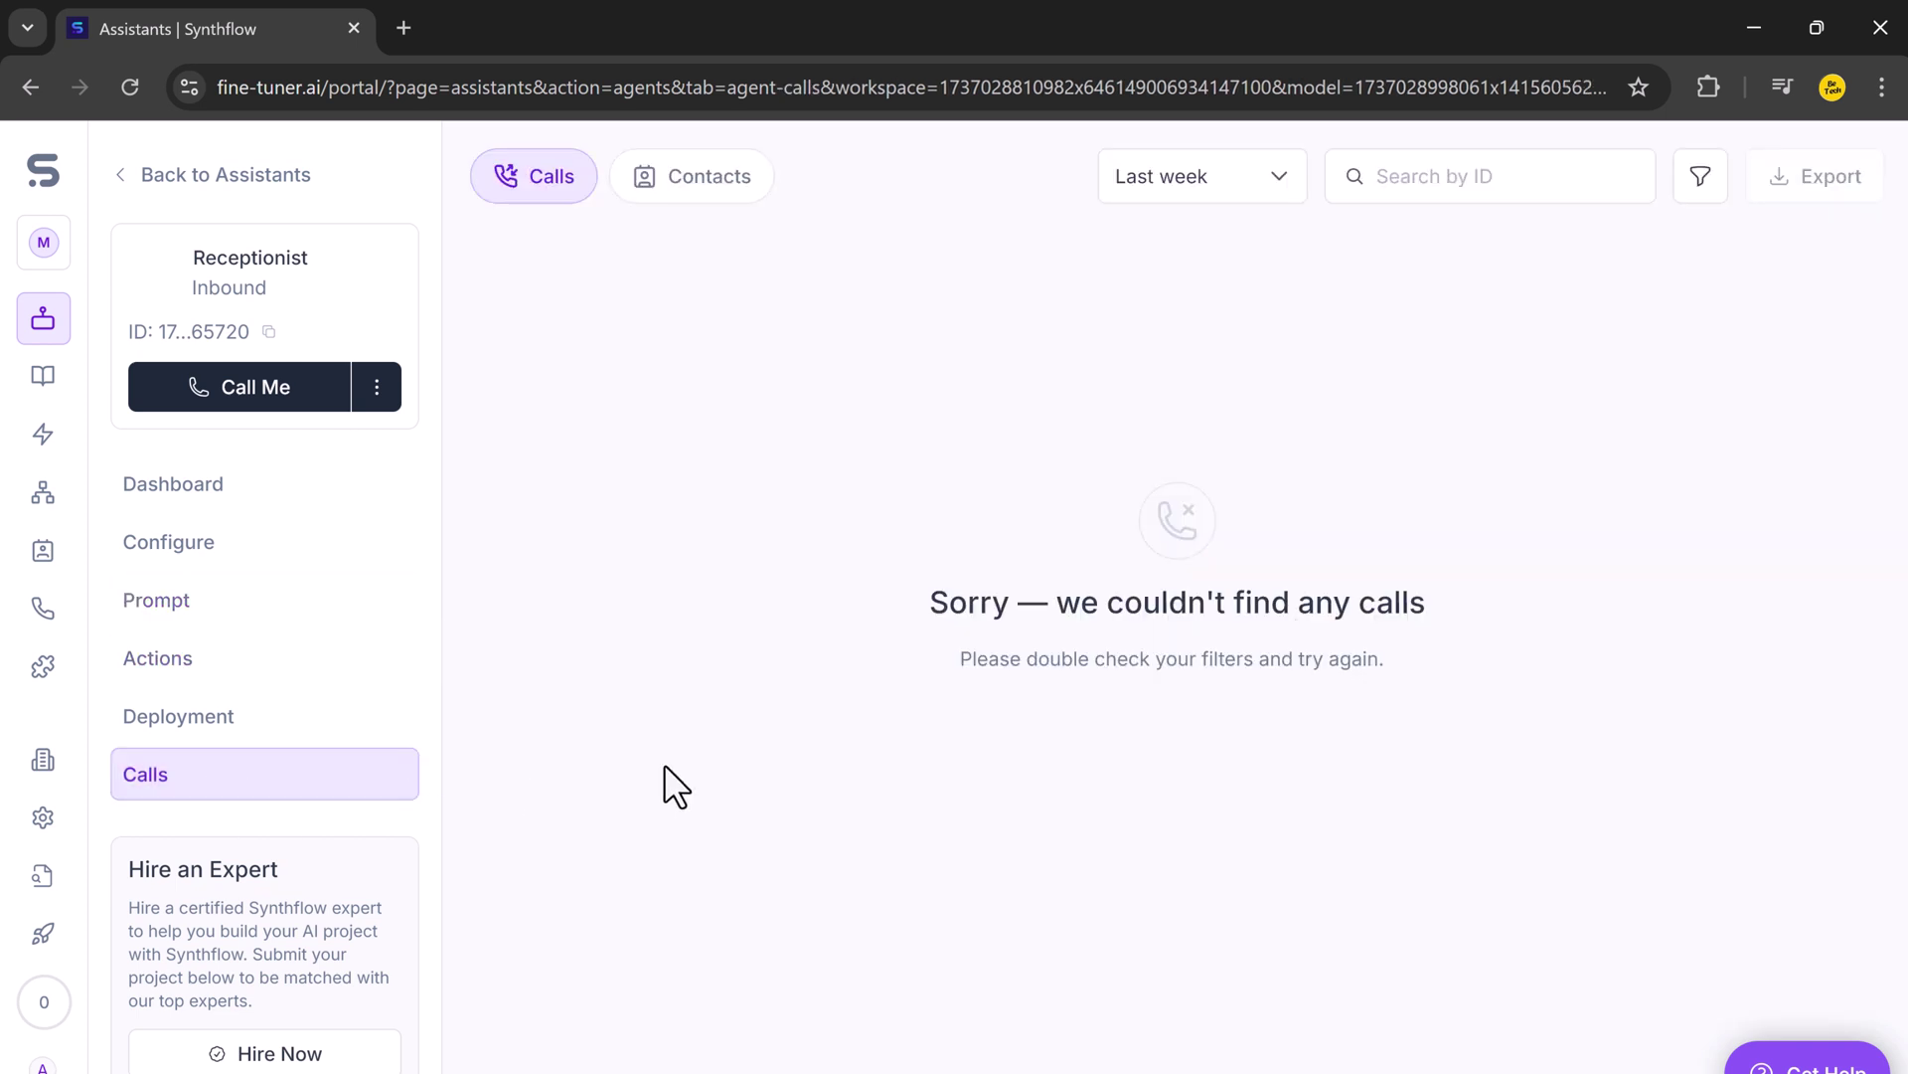
click(41, 382)
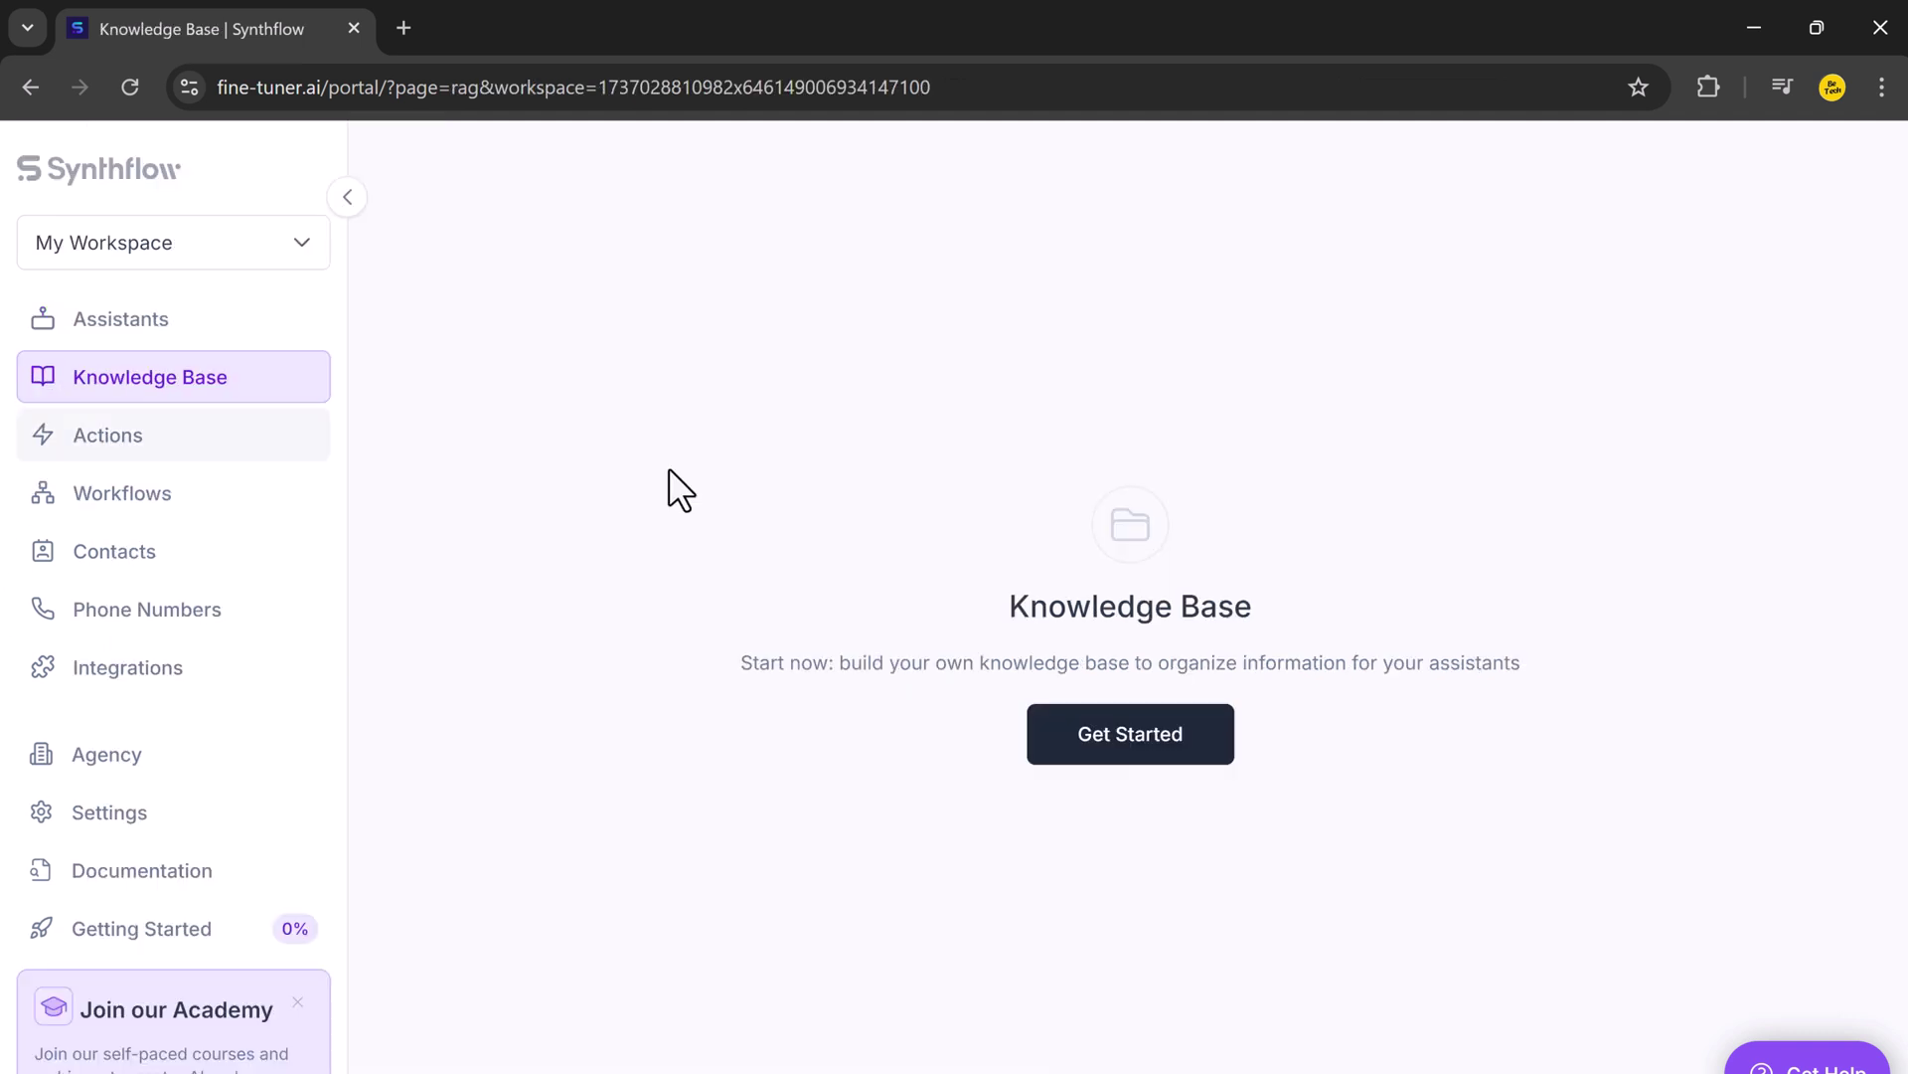
Step: Start and dismiss a New Knowledge Base form, then view the Actions overview of five action types
click(1189, 733)
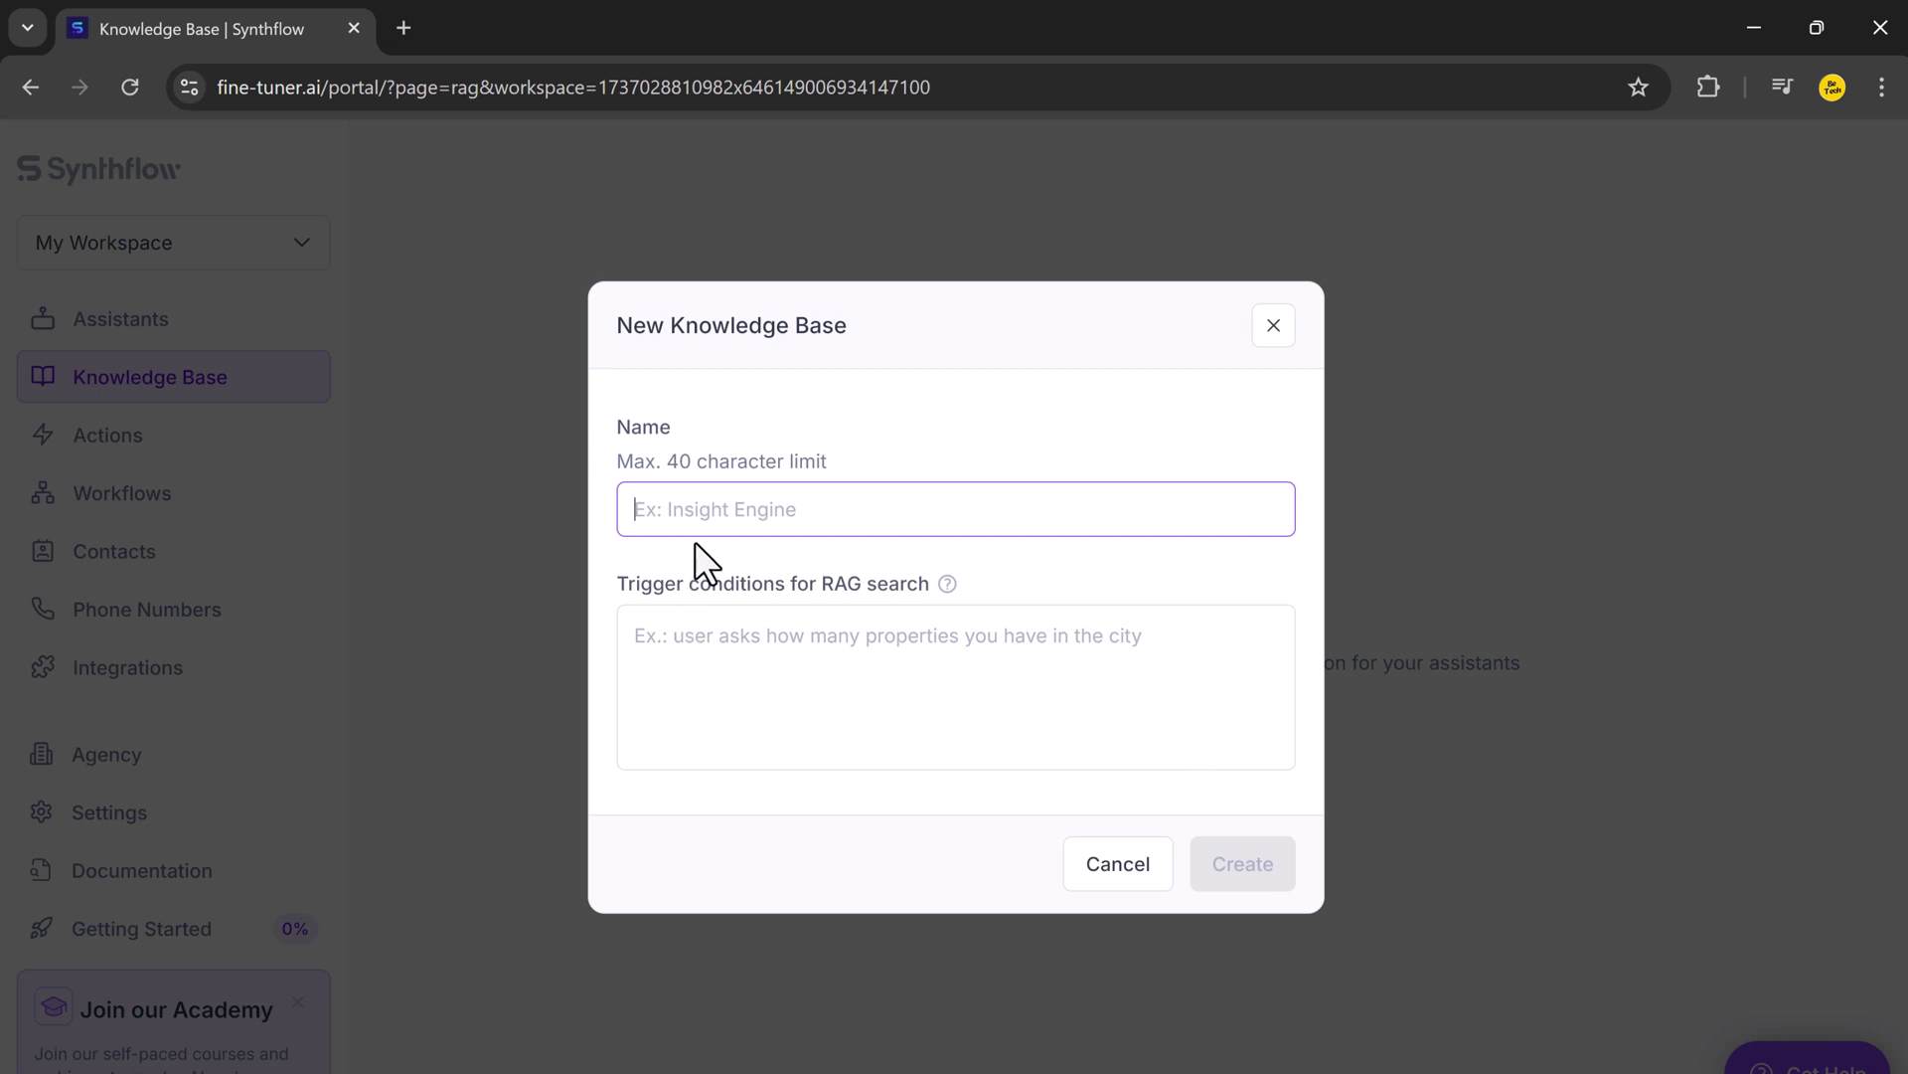
click(1231, 325)
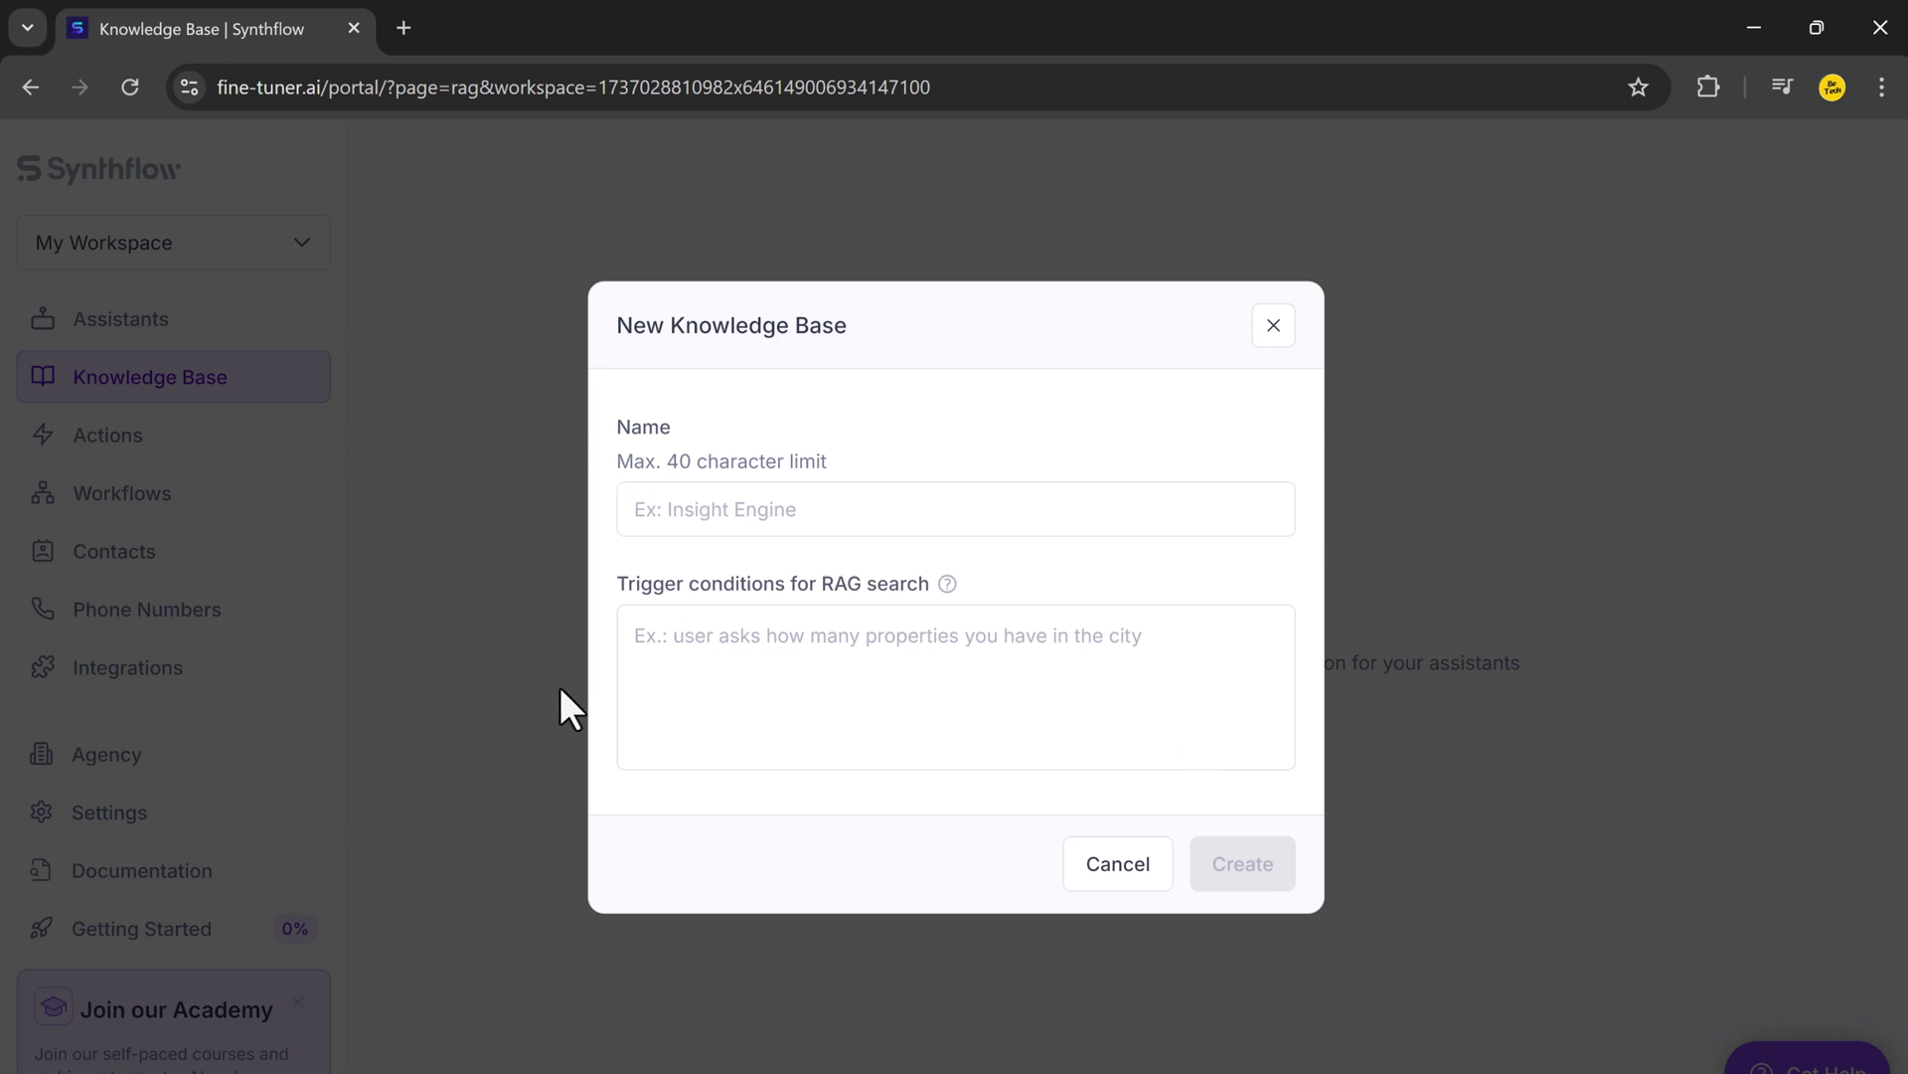
click(1274, 323)
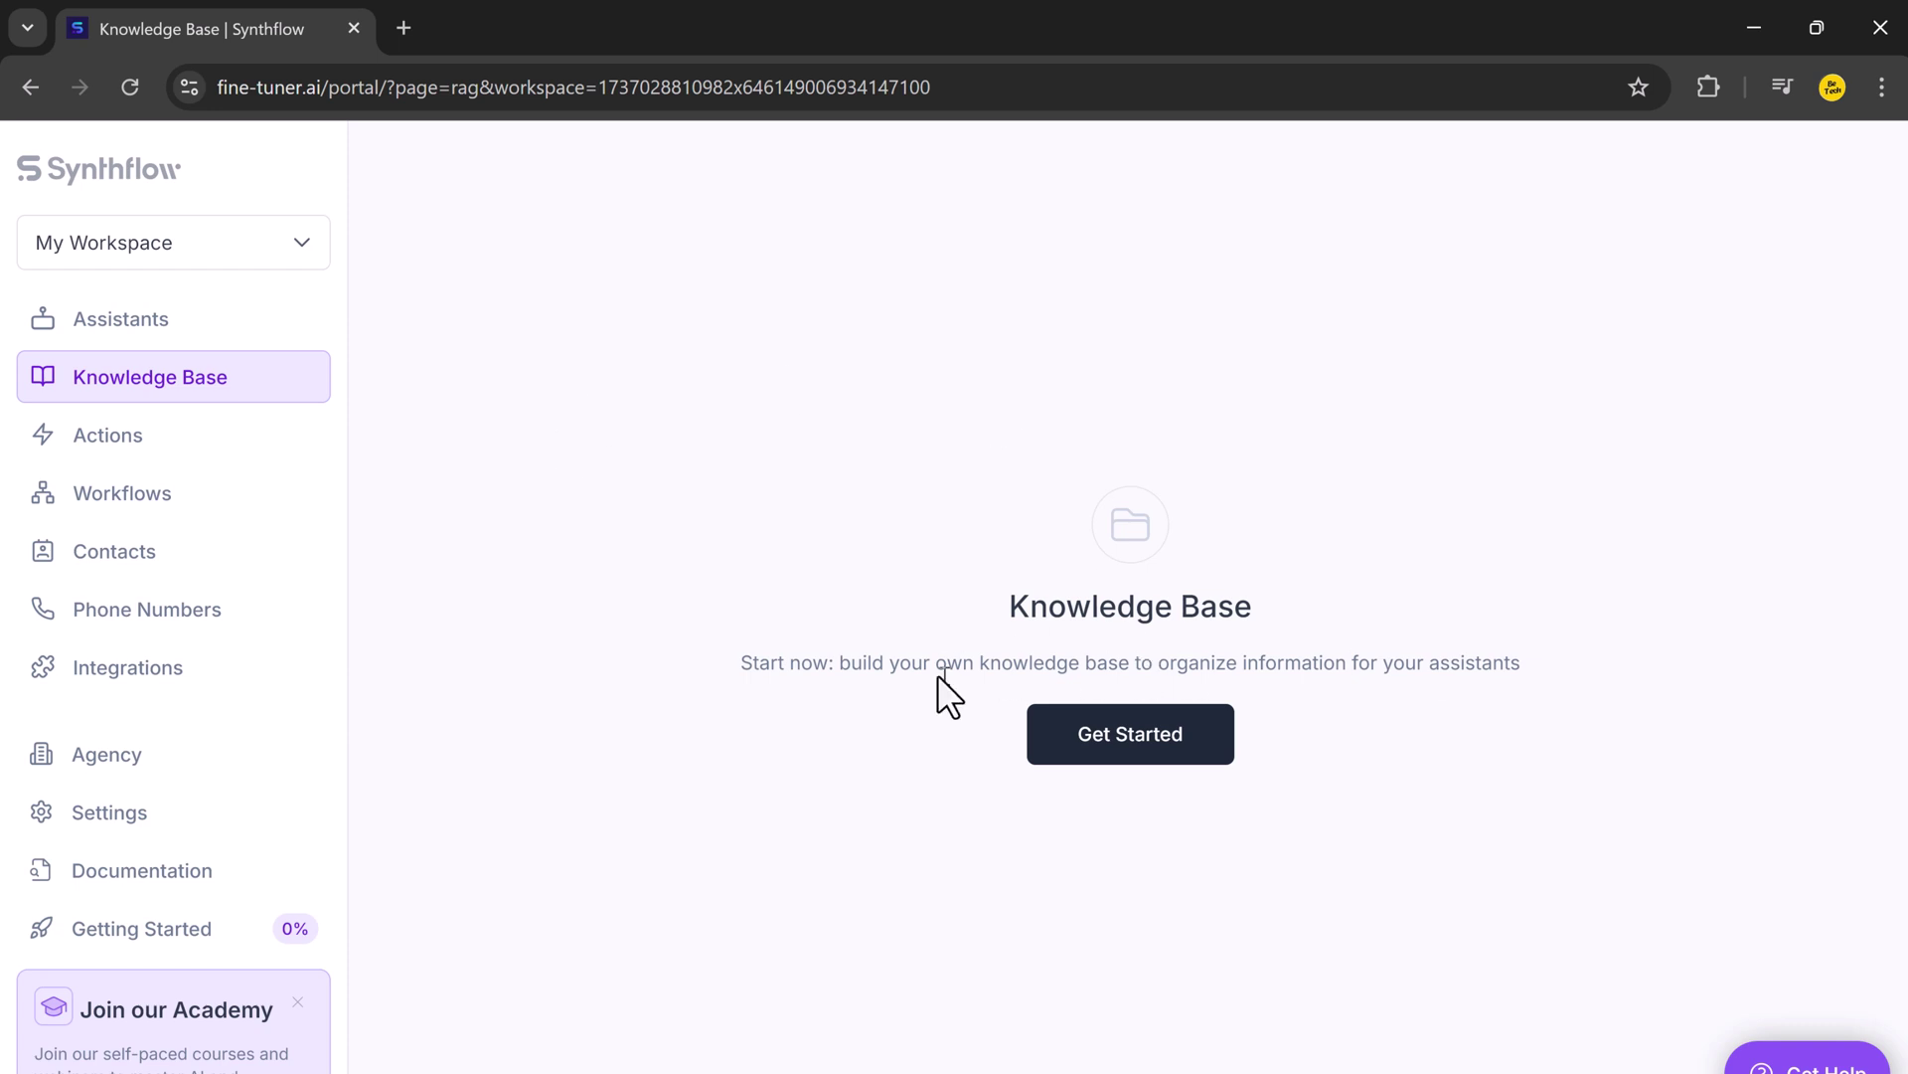
click(85, 452)
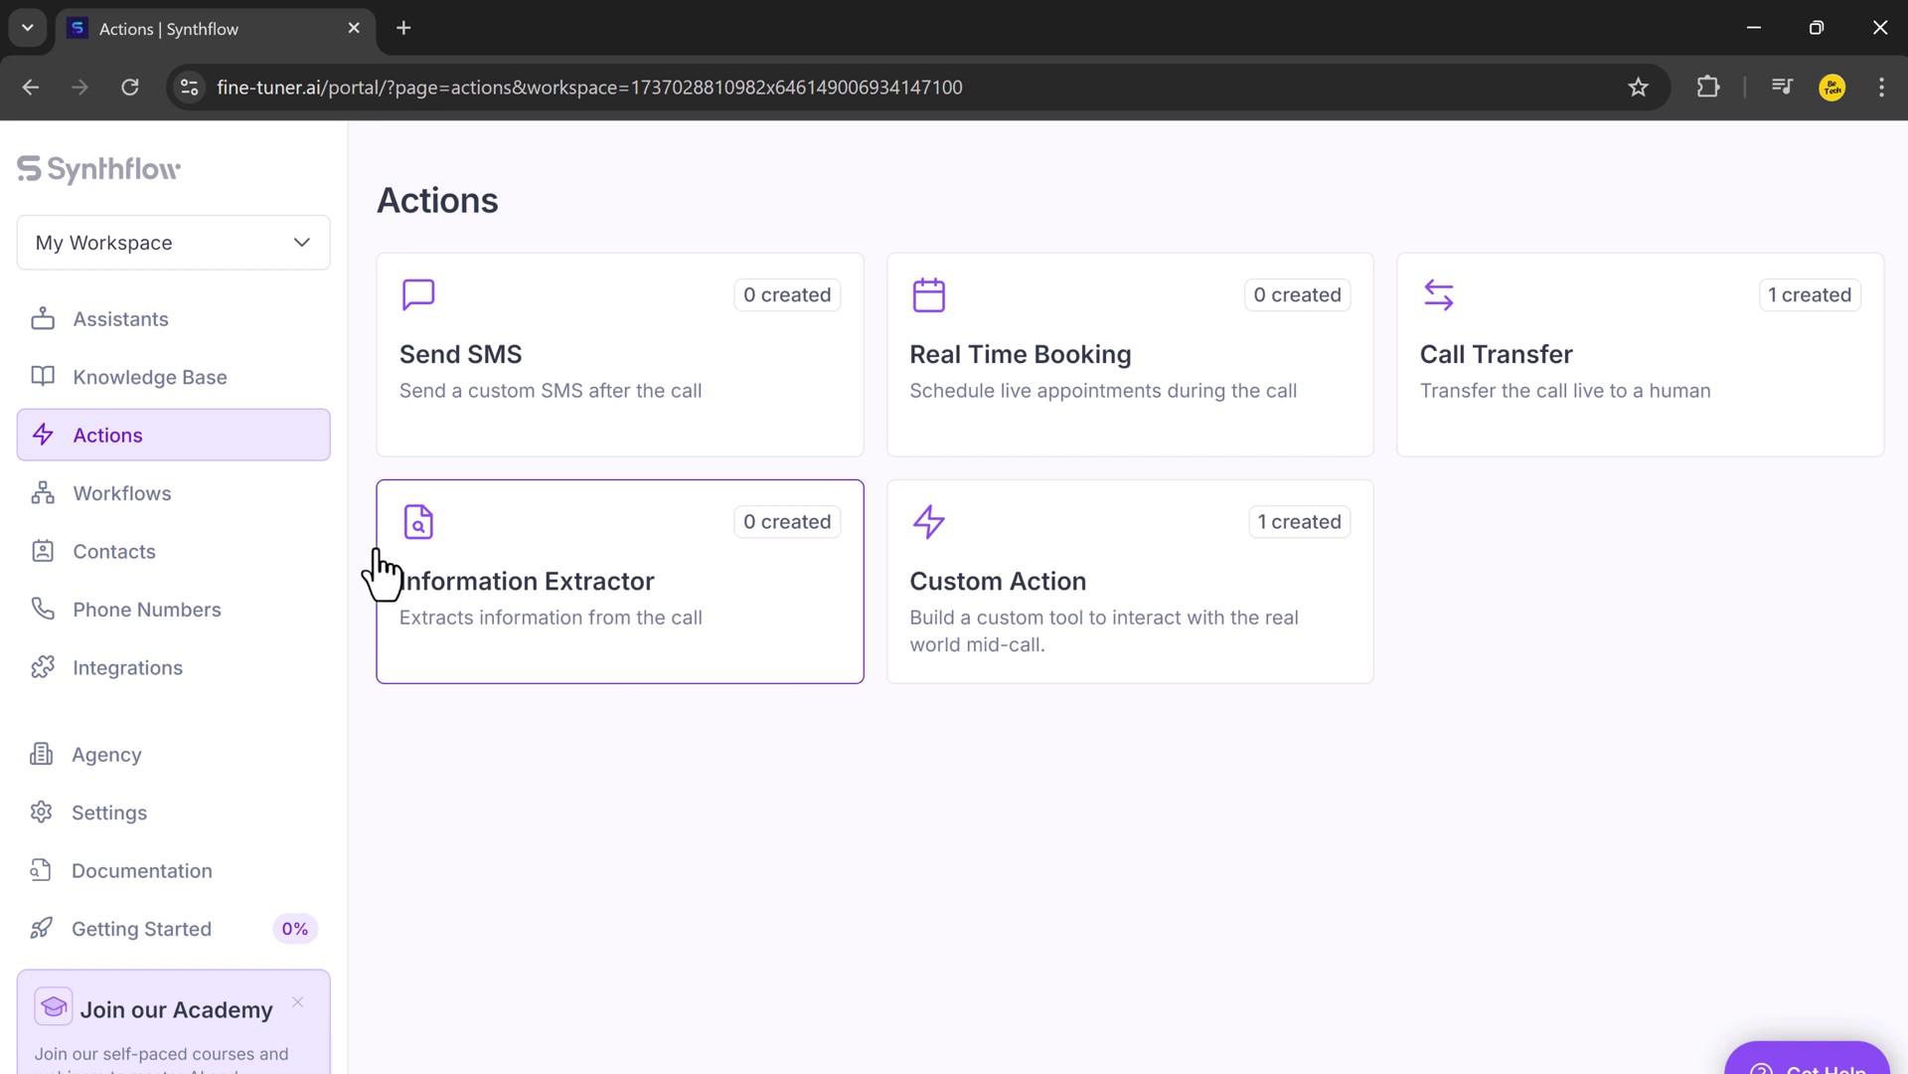
Step: Visit Workflows, Contacts, Phone Numbers with Addresses and Verified Caller IDs, ending on Integrations
click(242, 515)
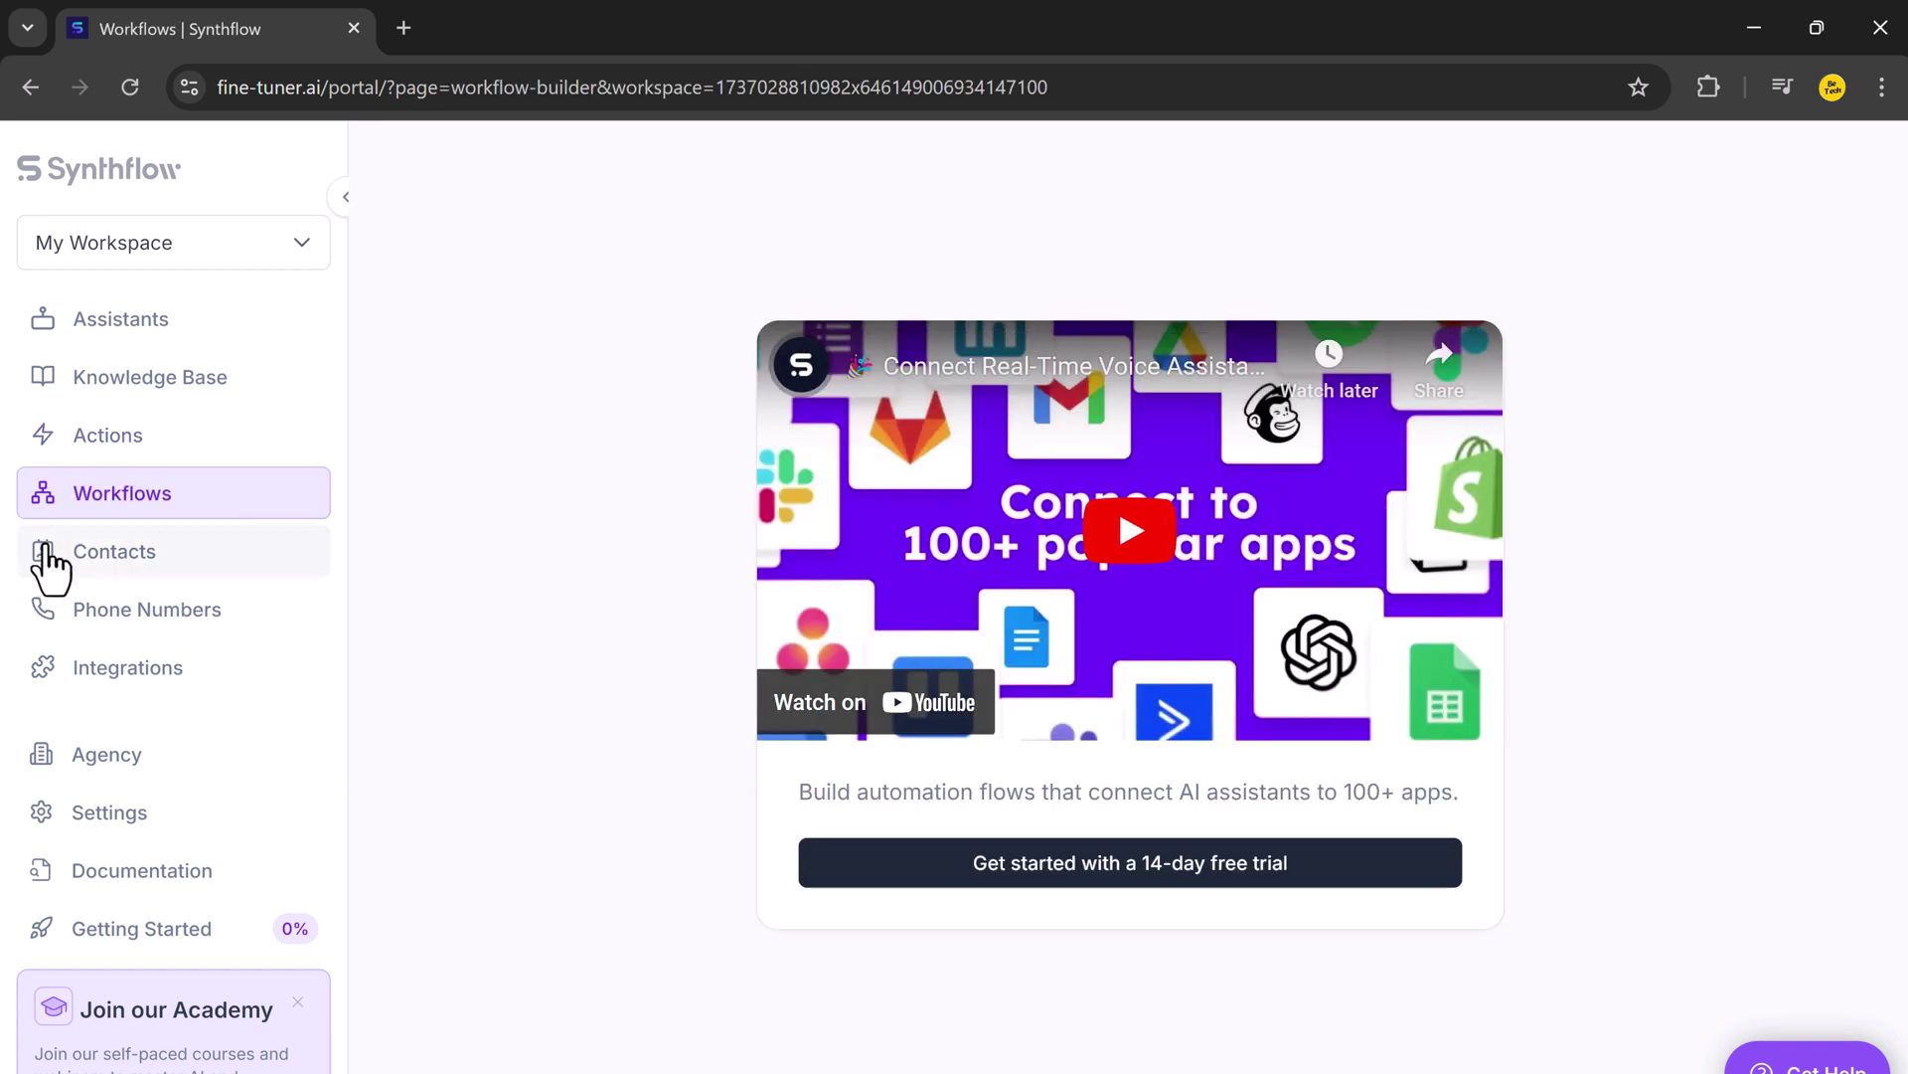
click(52, 568)
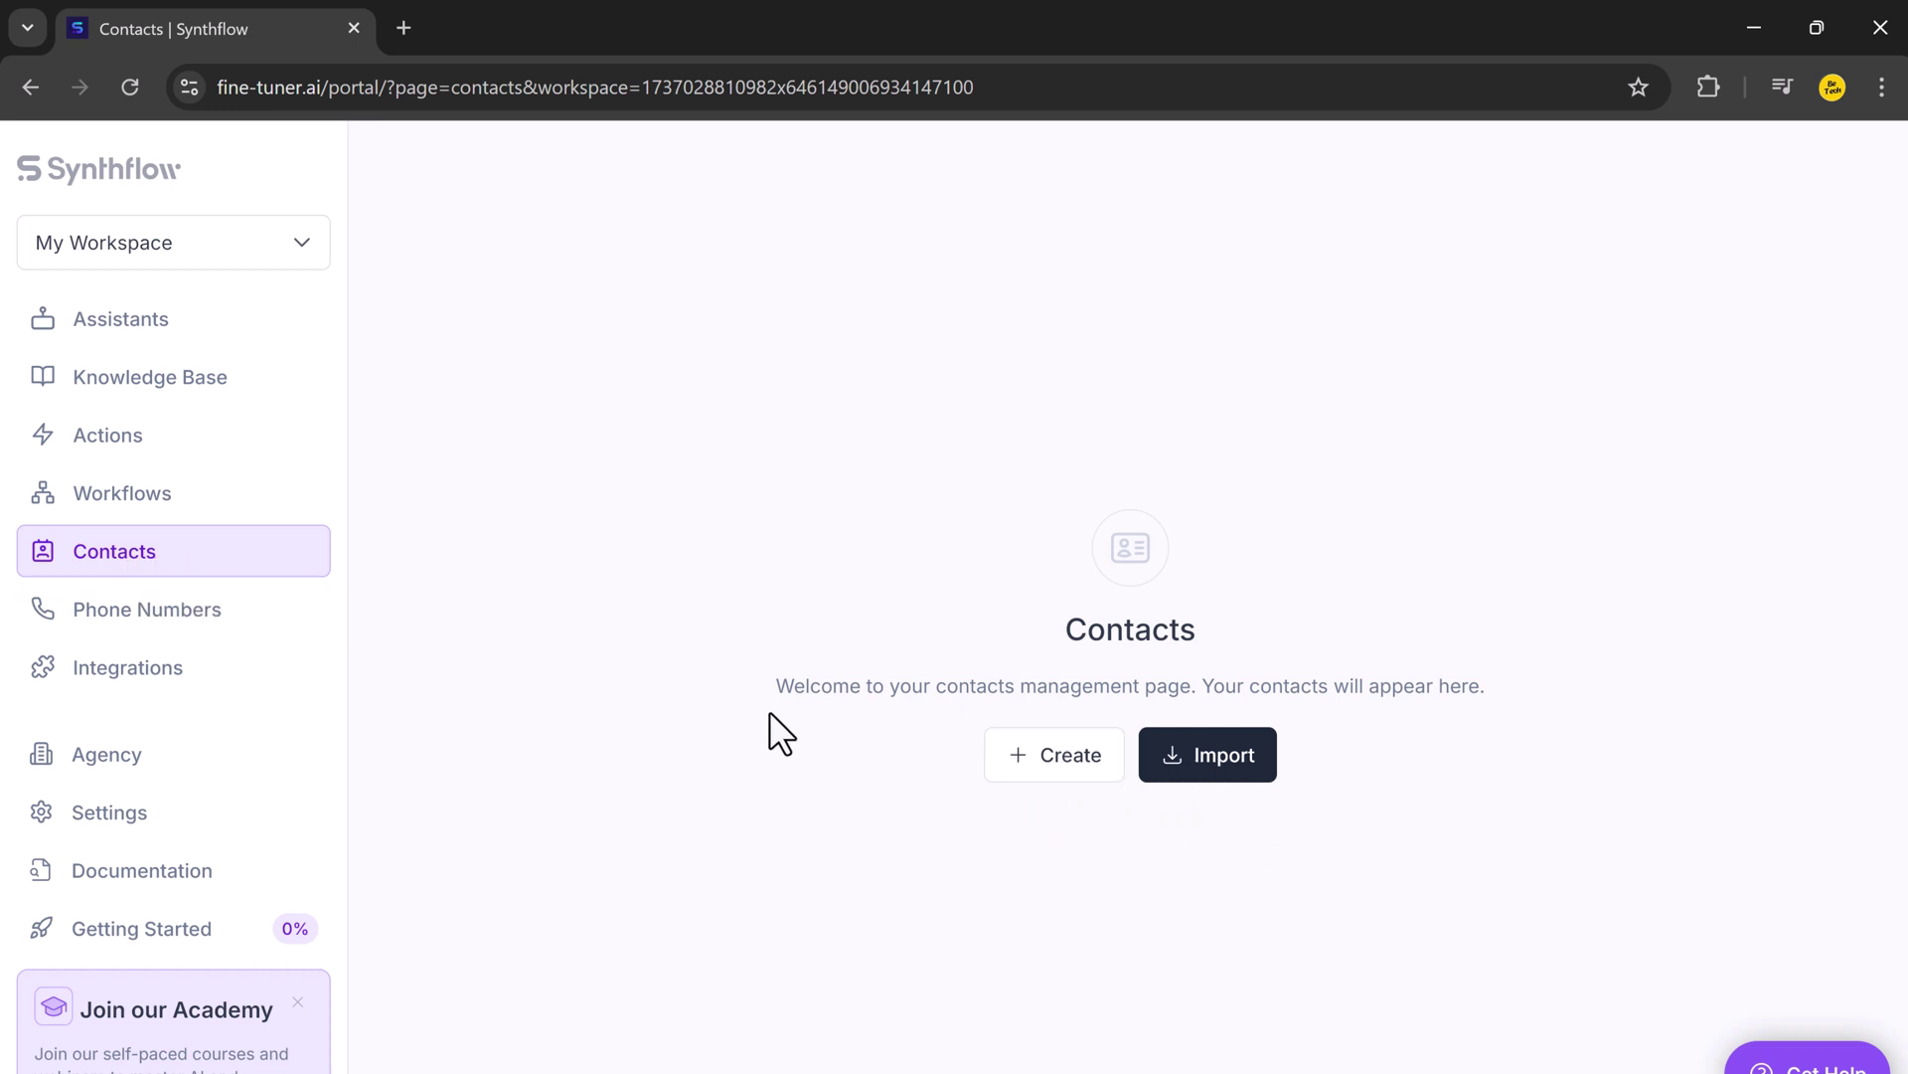
click(135, 614)
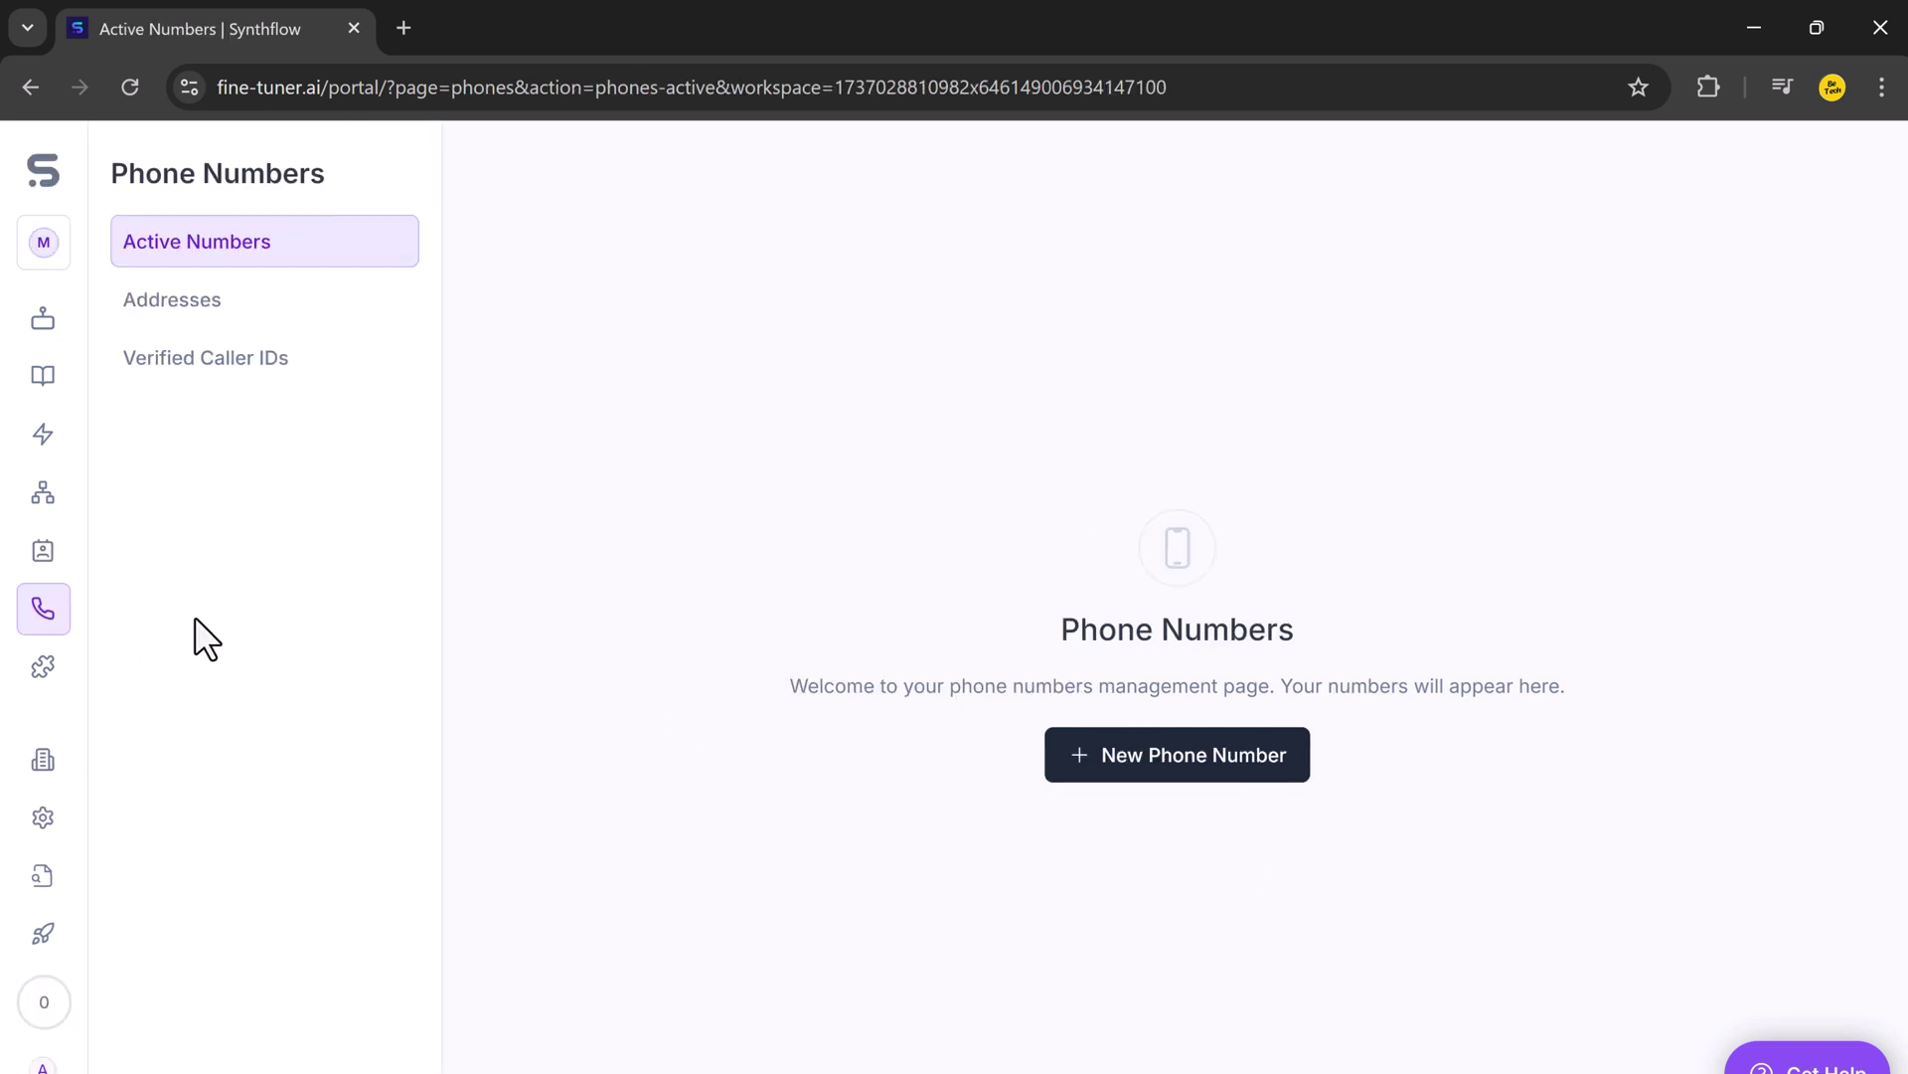
click(308, 332)
click(307, 360)
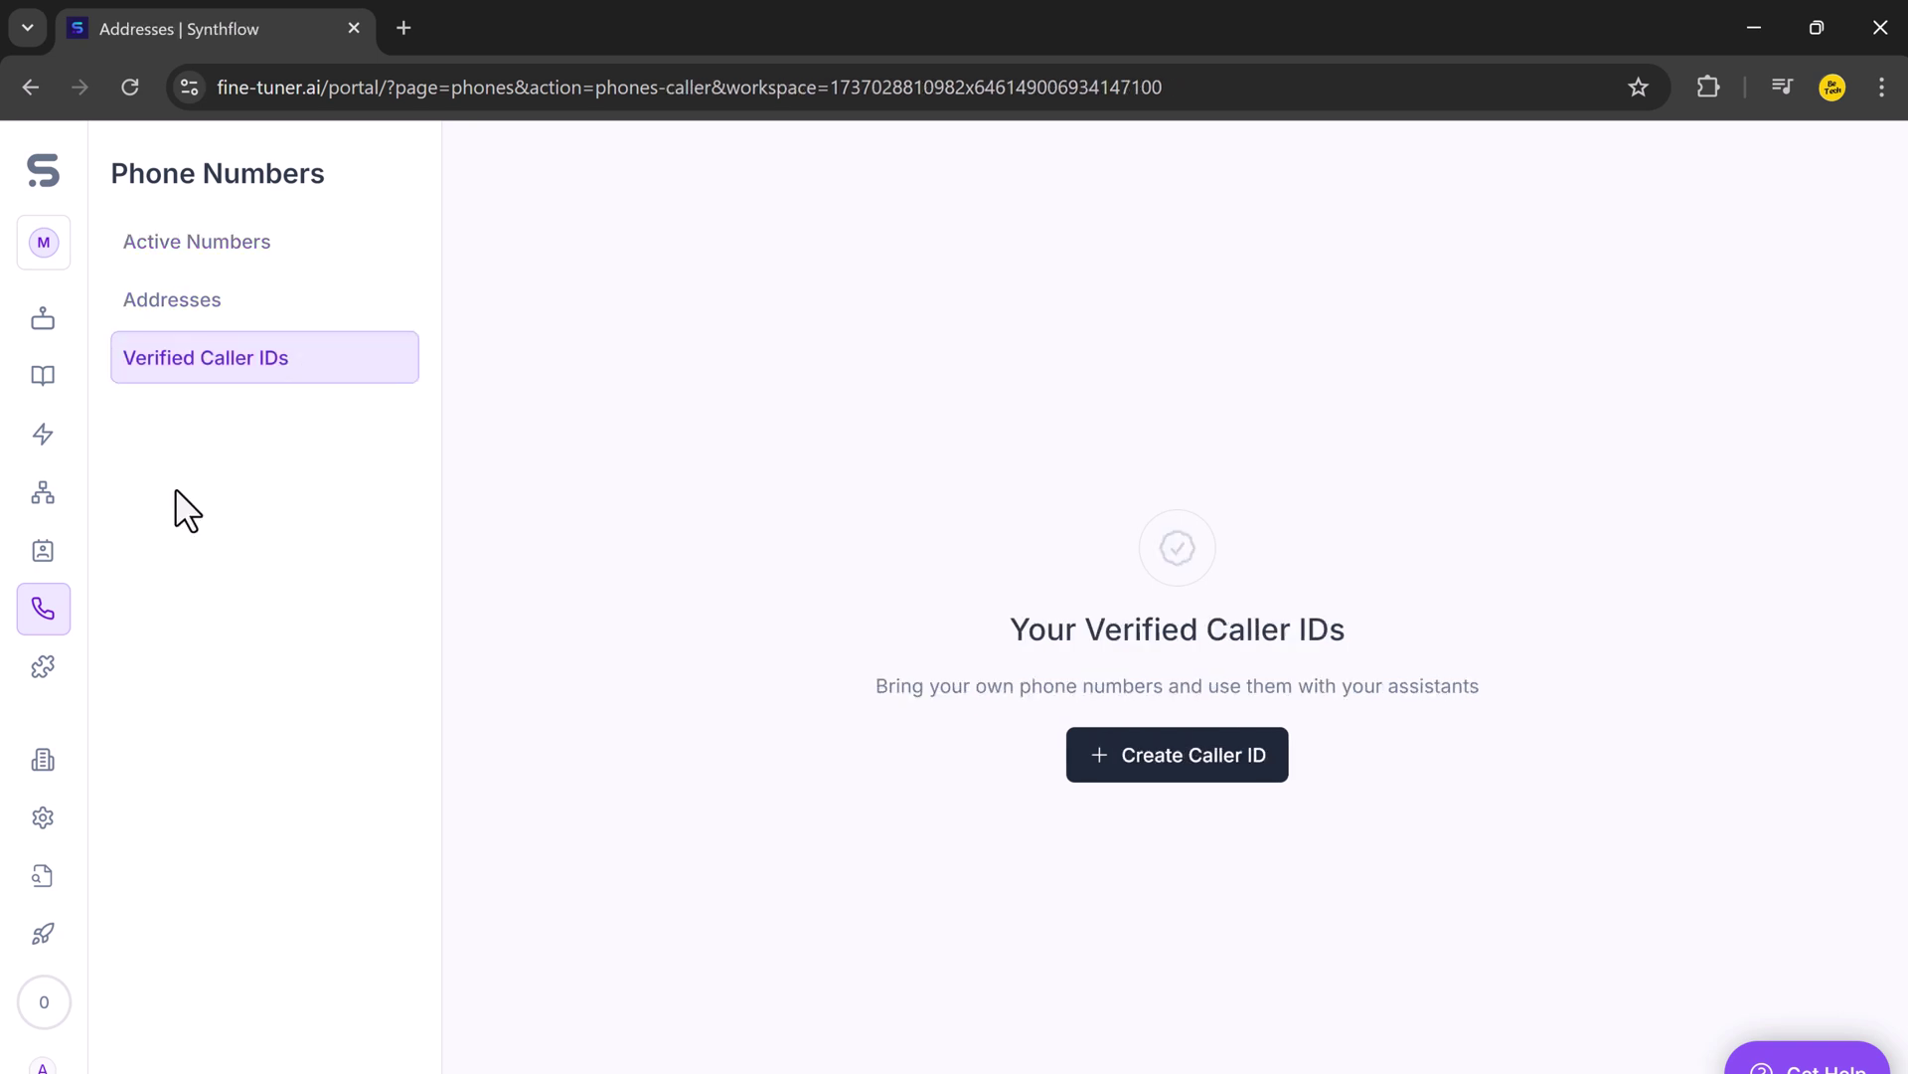
click(39, 668)
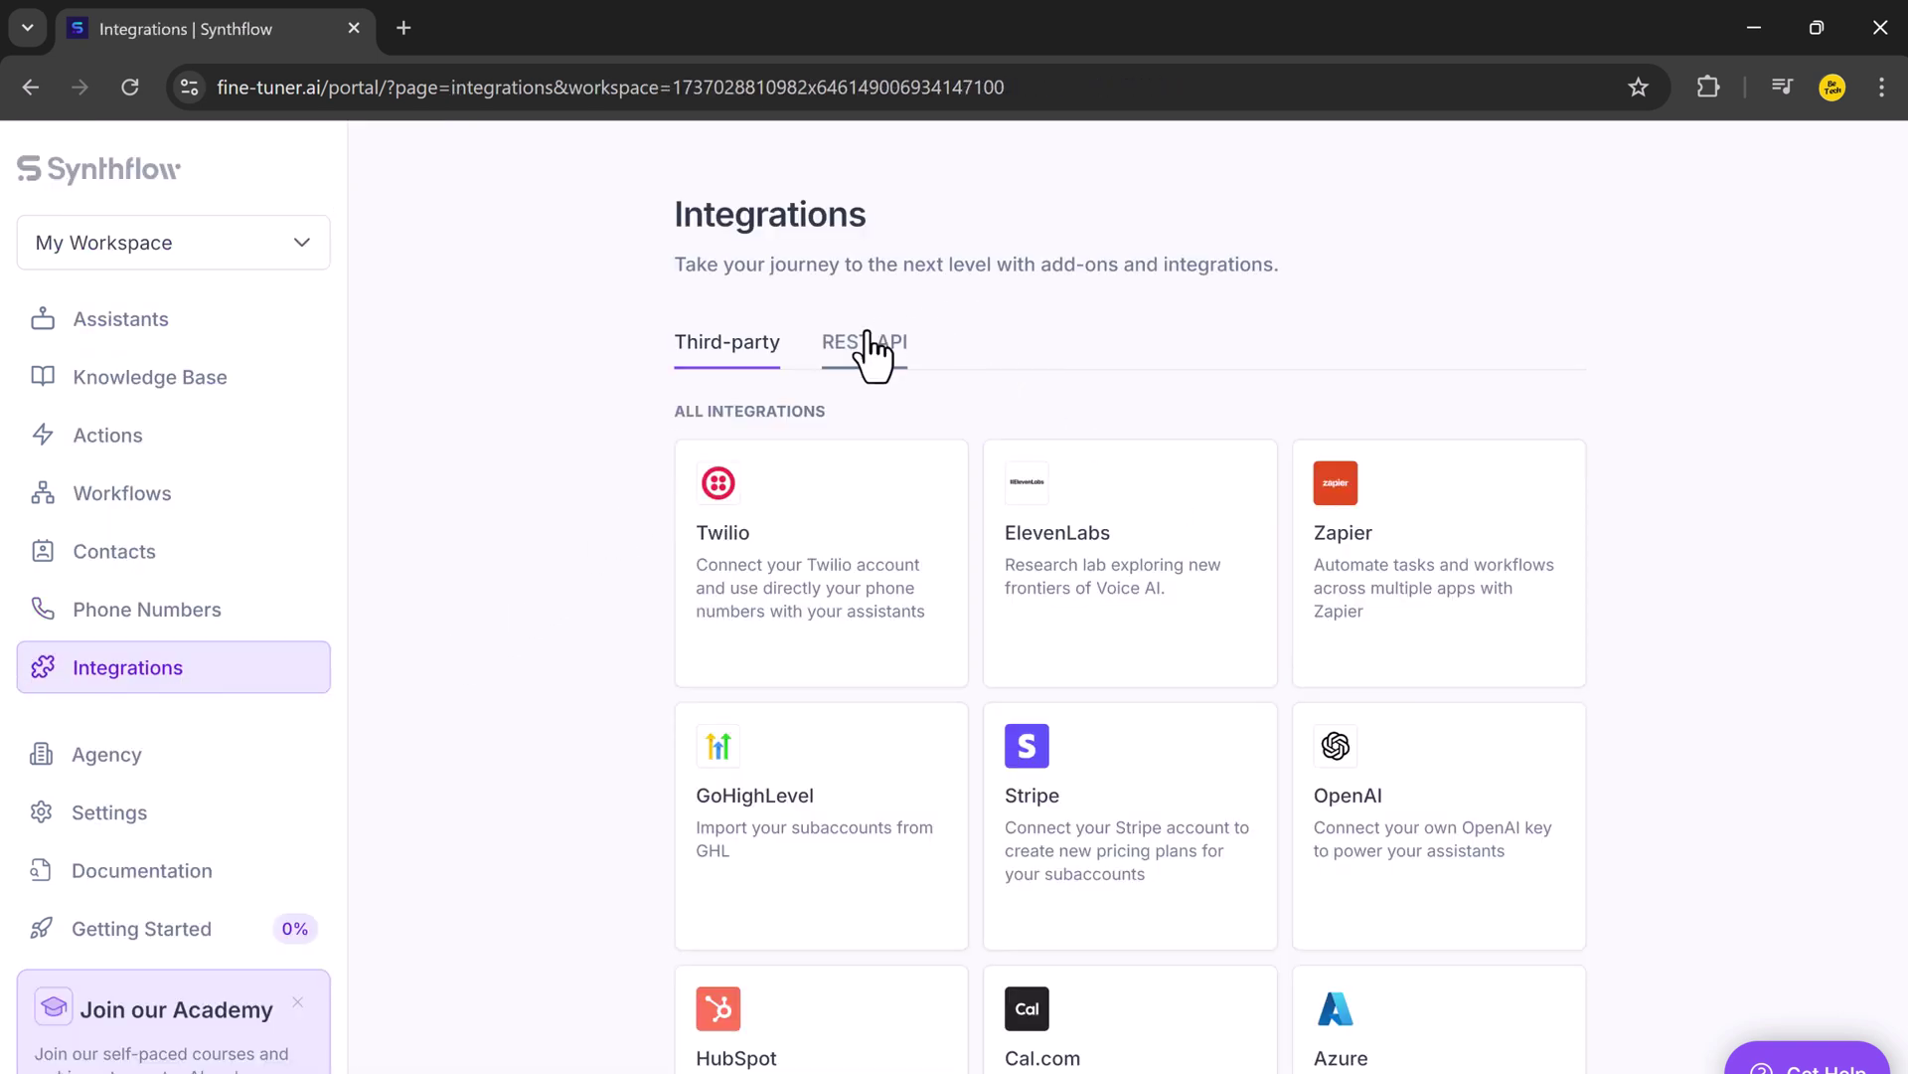
scroll(1150, 417, down, 2)
scroll(1146, 422, down, 1)
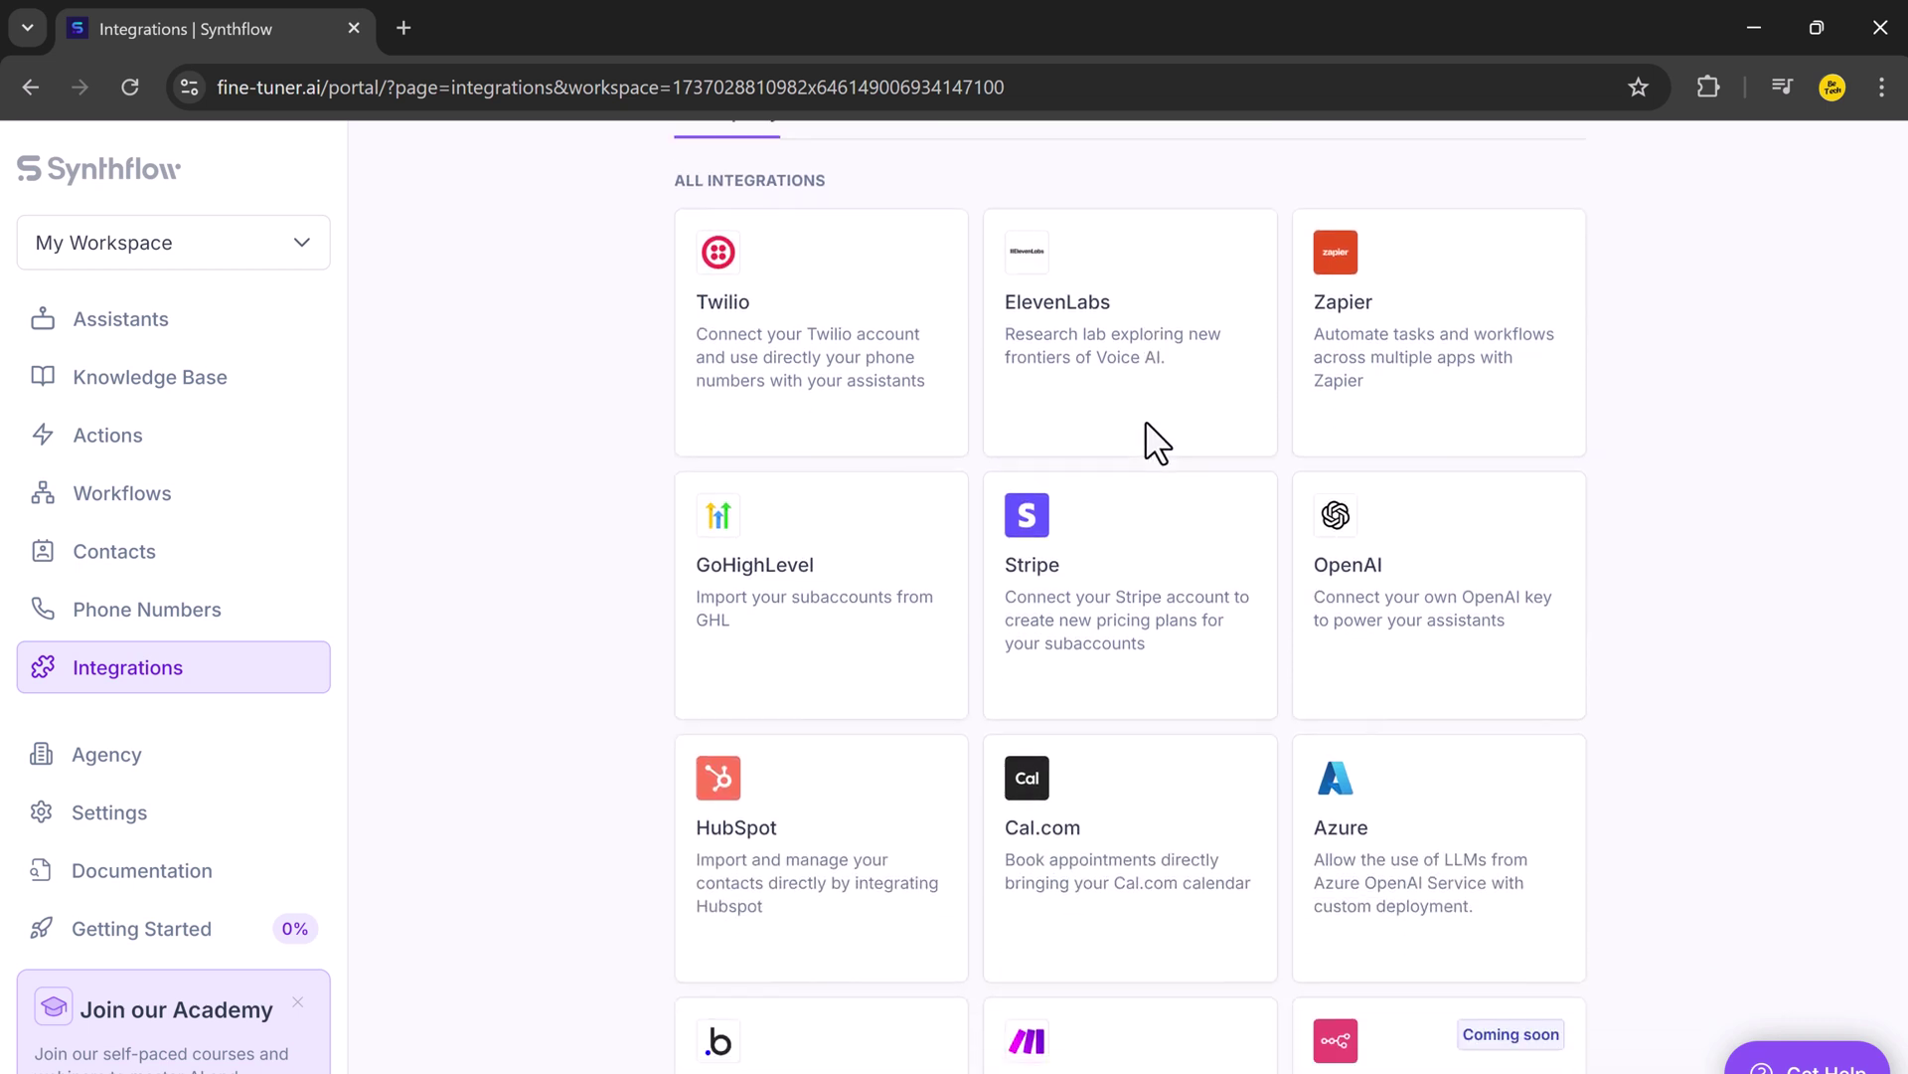
scroll(1150, 427, up, 2)
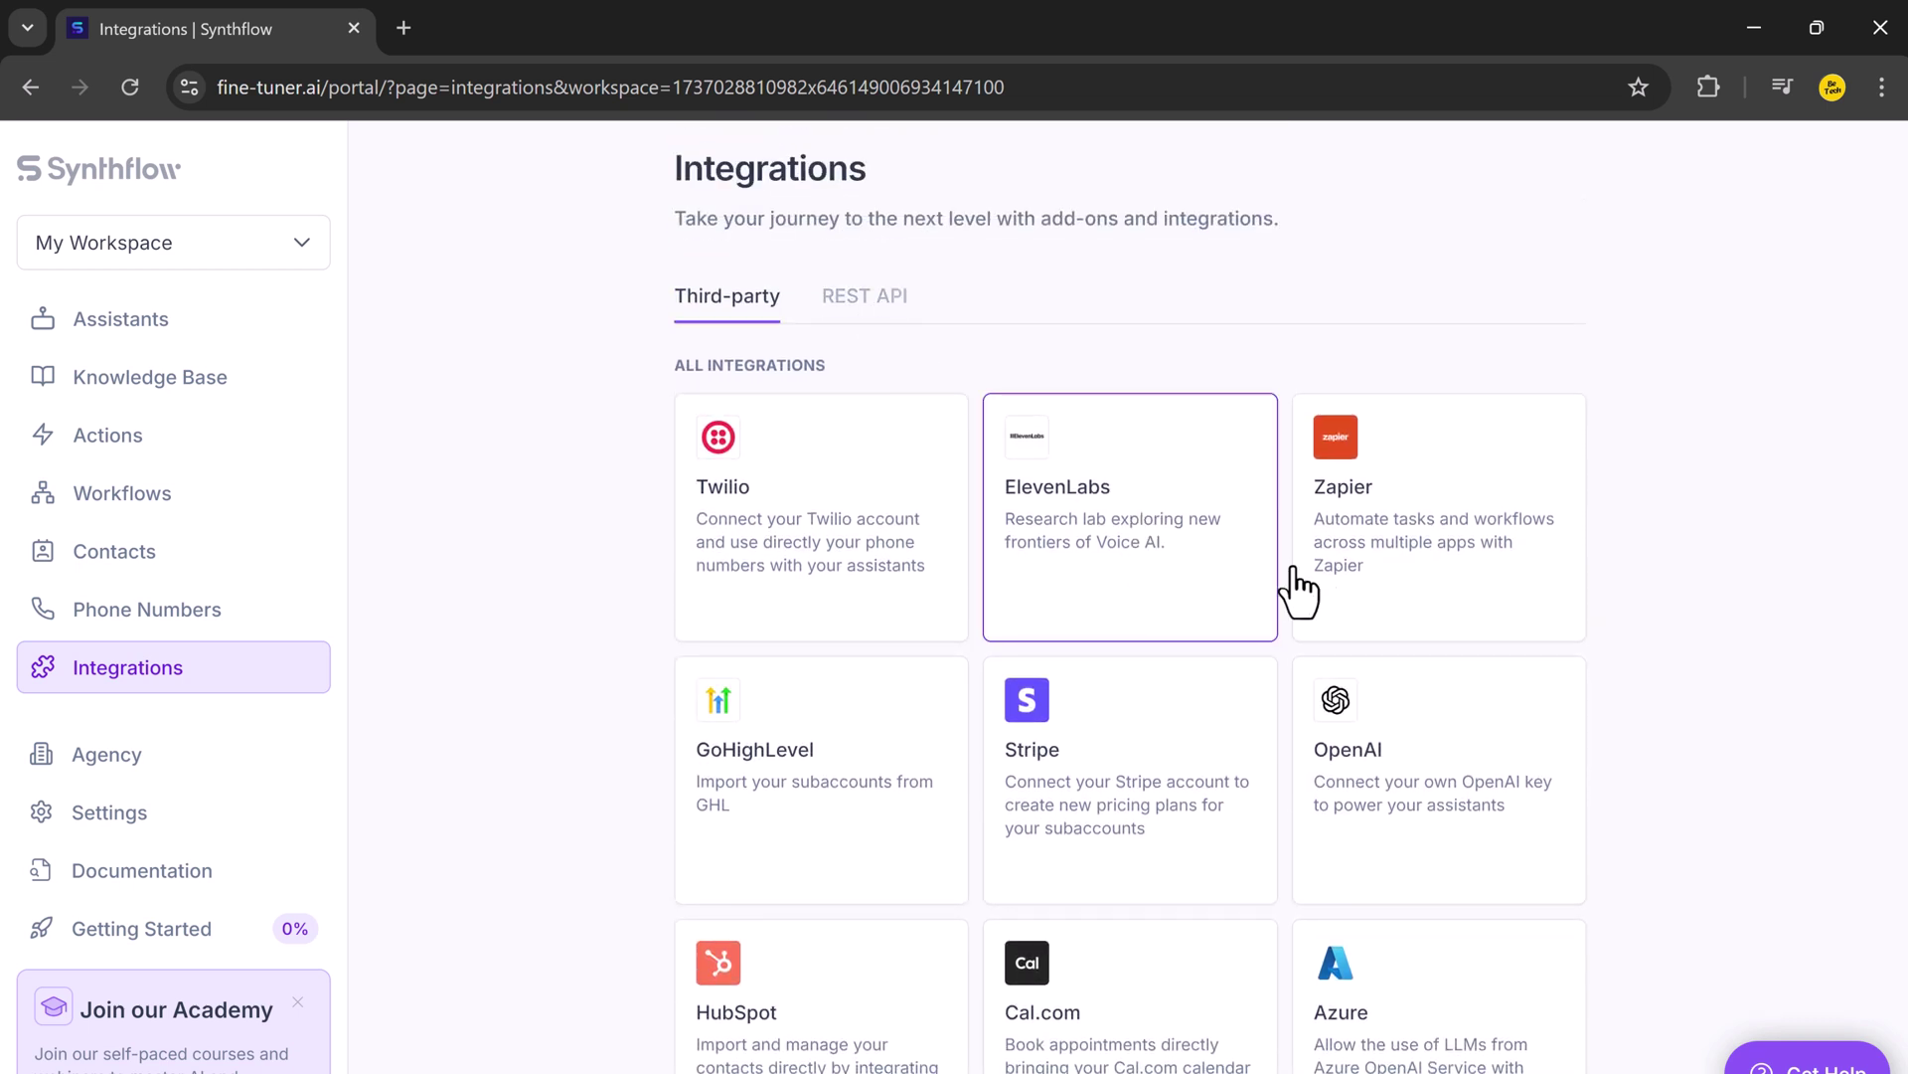
scroll(1299, 583, down, 3)
scroll(1299, 583, up, 3)
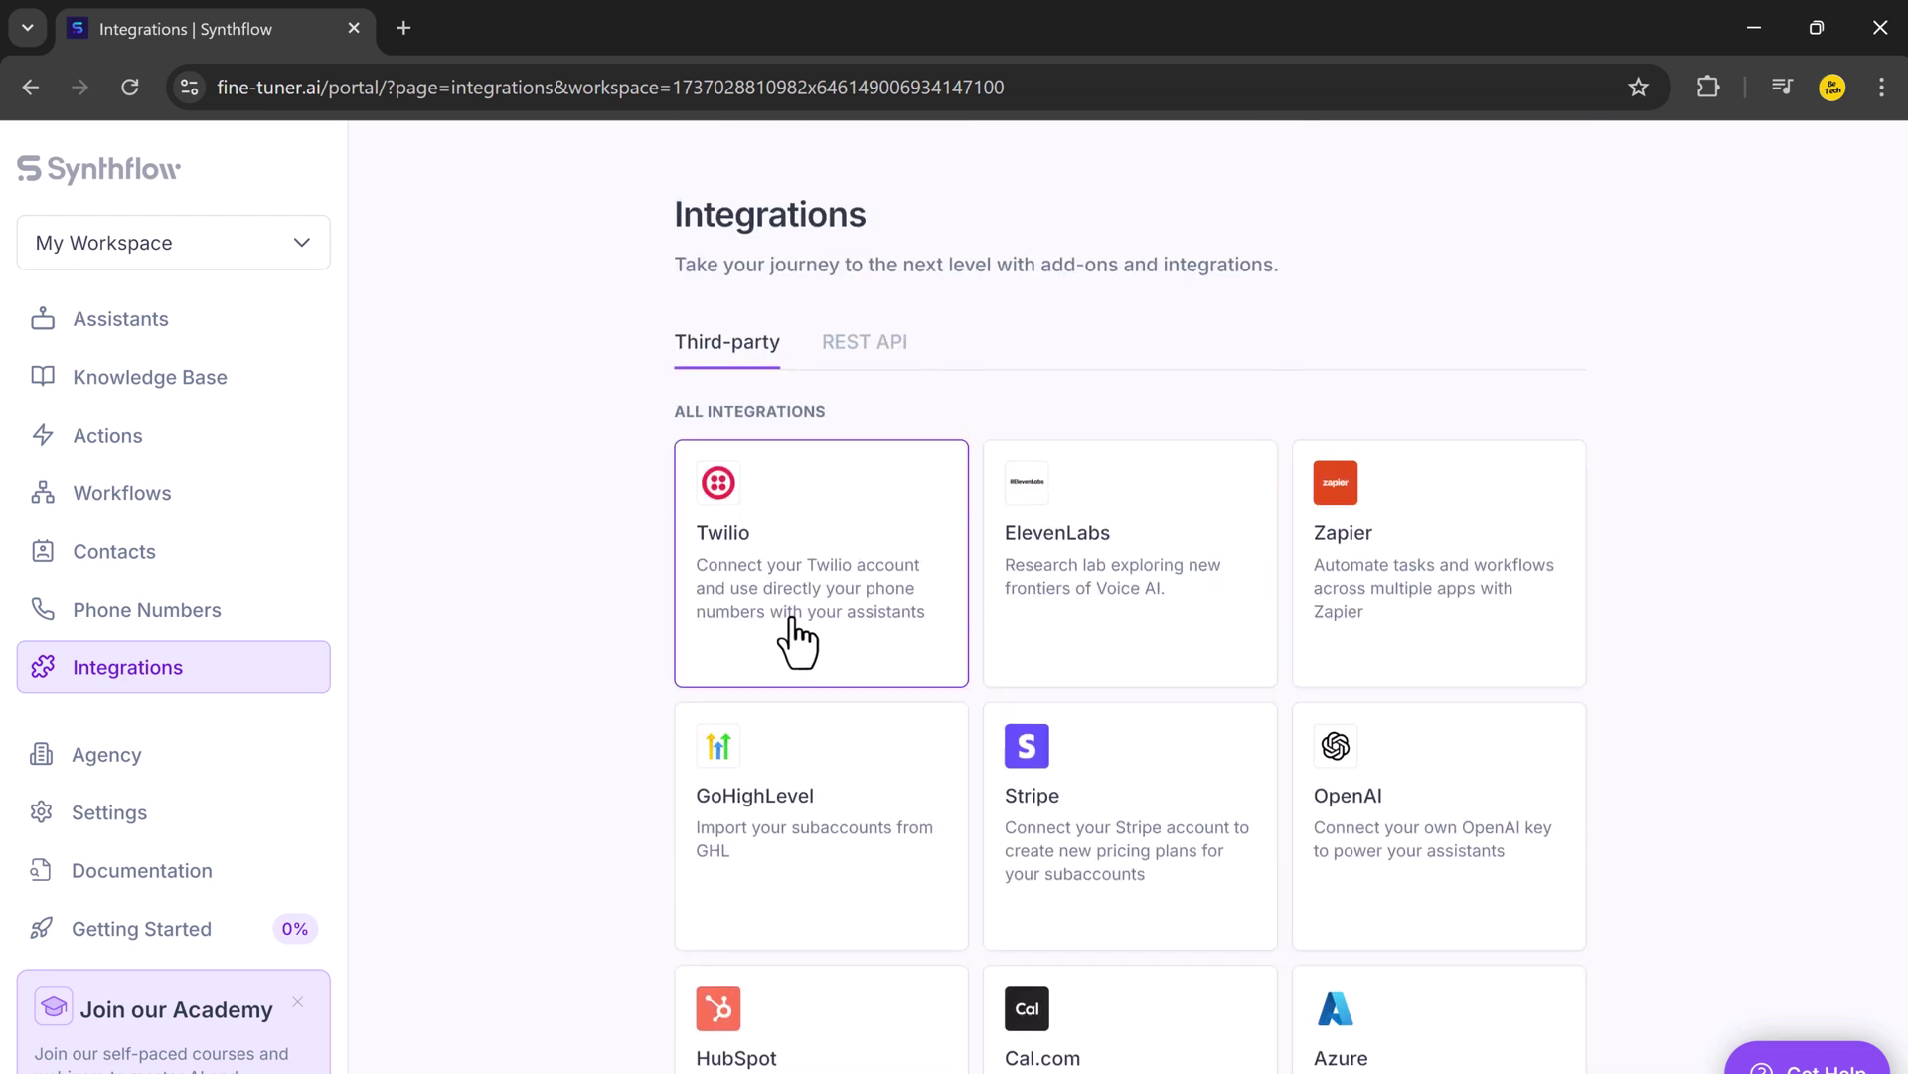
Step: View the Agency subaccounts white-label page before returning to the Assistants list
click(204, 757)
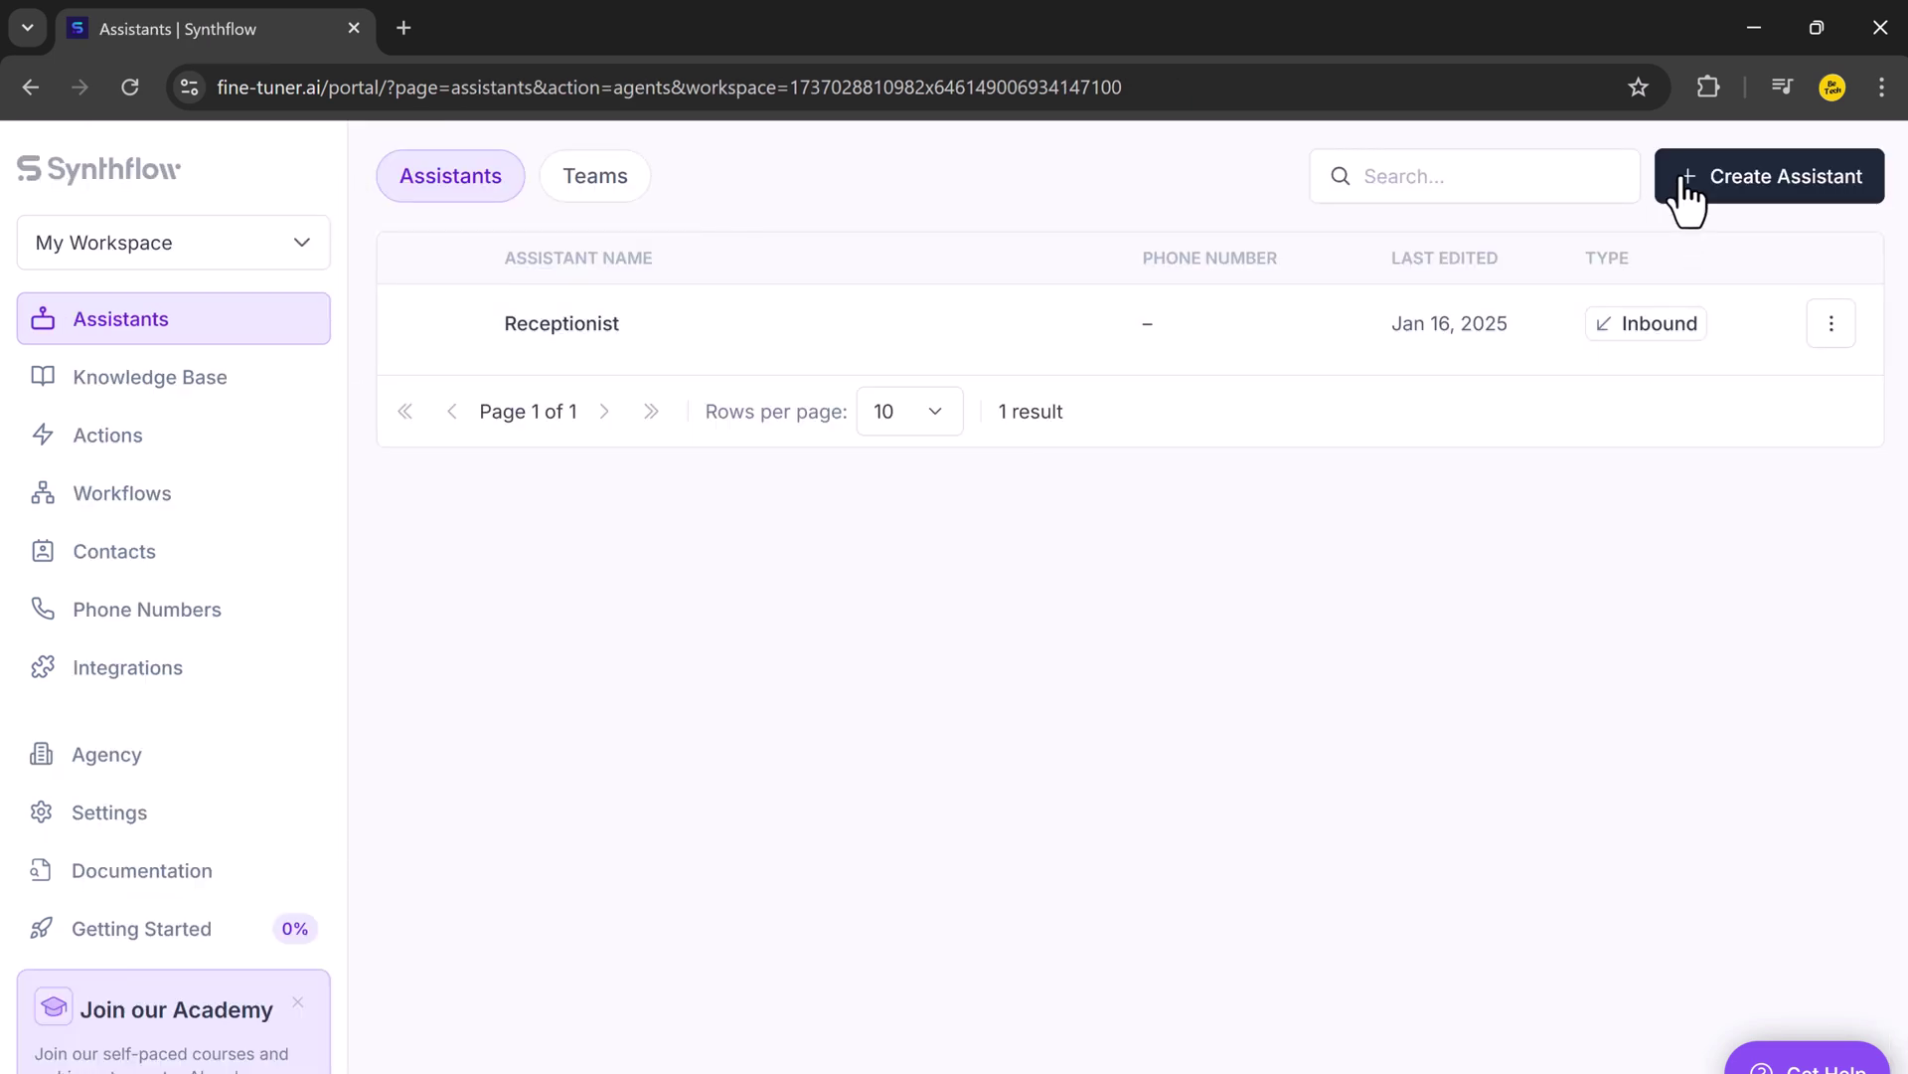
Step: Create My Inbound Assistant from scratch as an Inbound assistant
click(1686, 195)
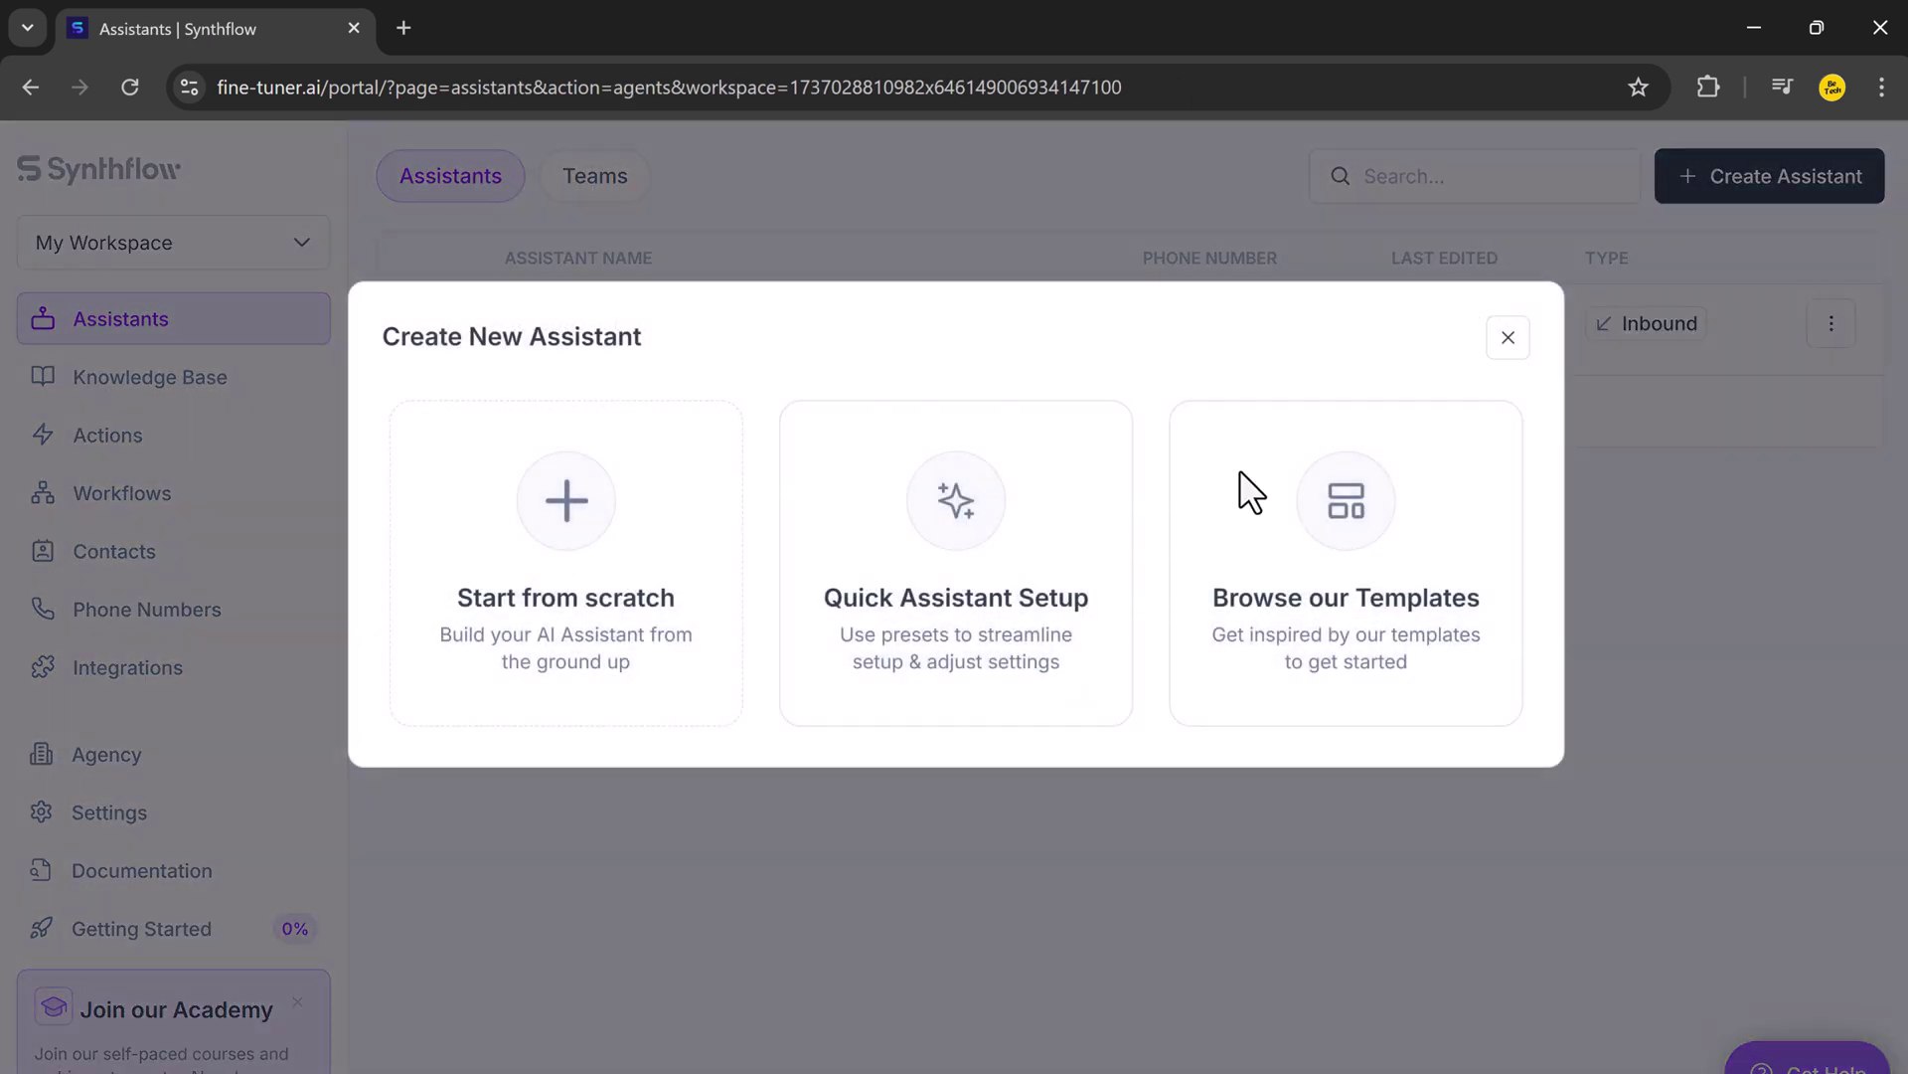
click(641, 598)
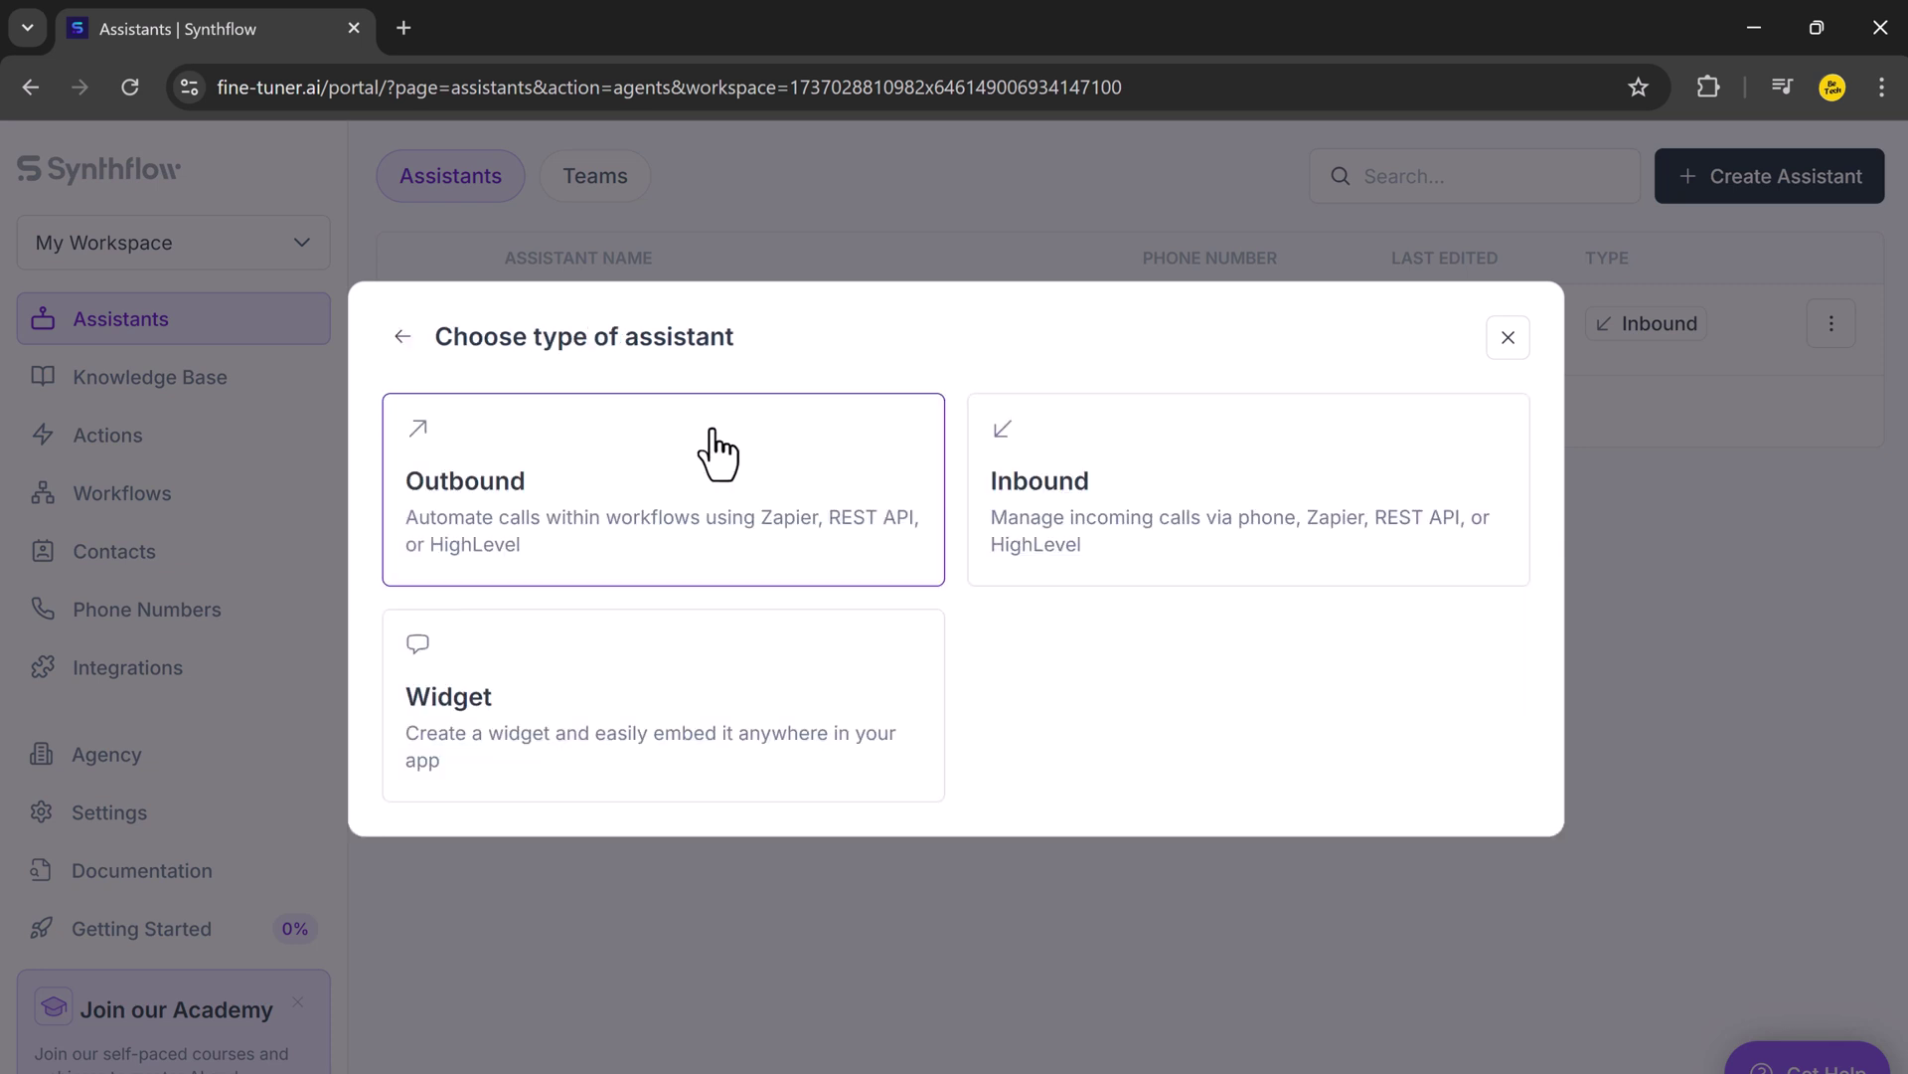
click(1214, 562)
scroll(1023, 392, down, 3)
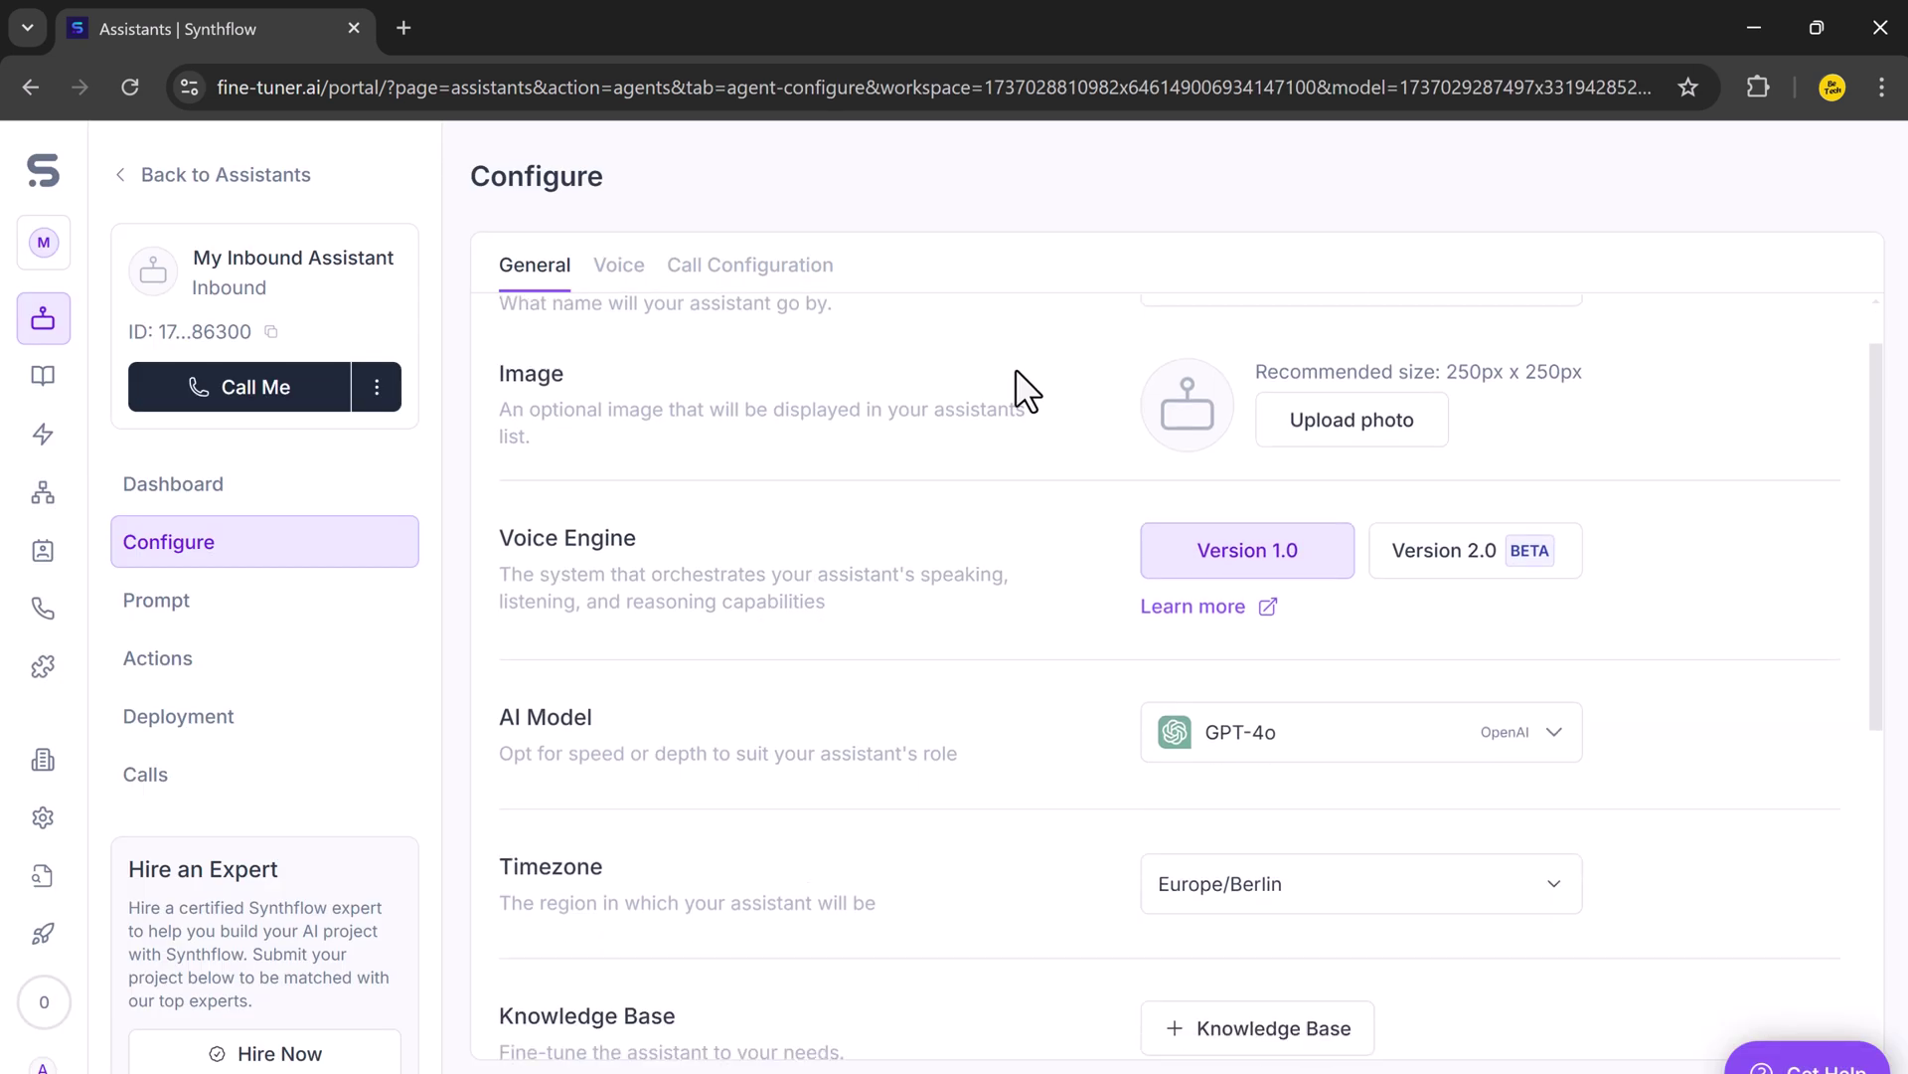
scroll(1024, 393, down, 2)
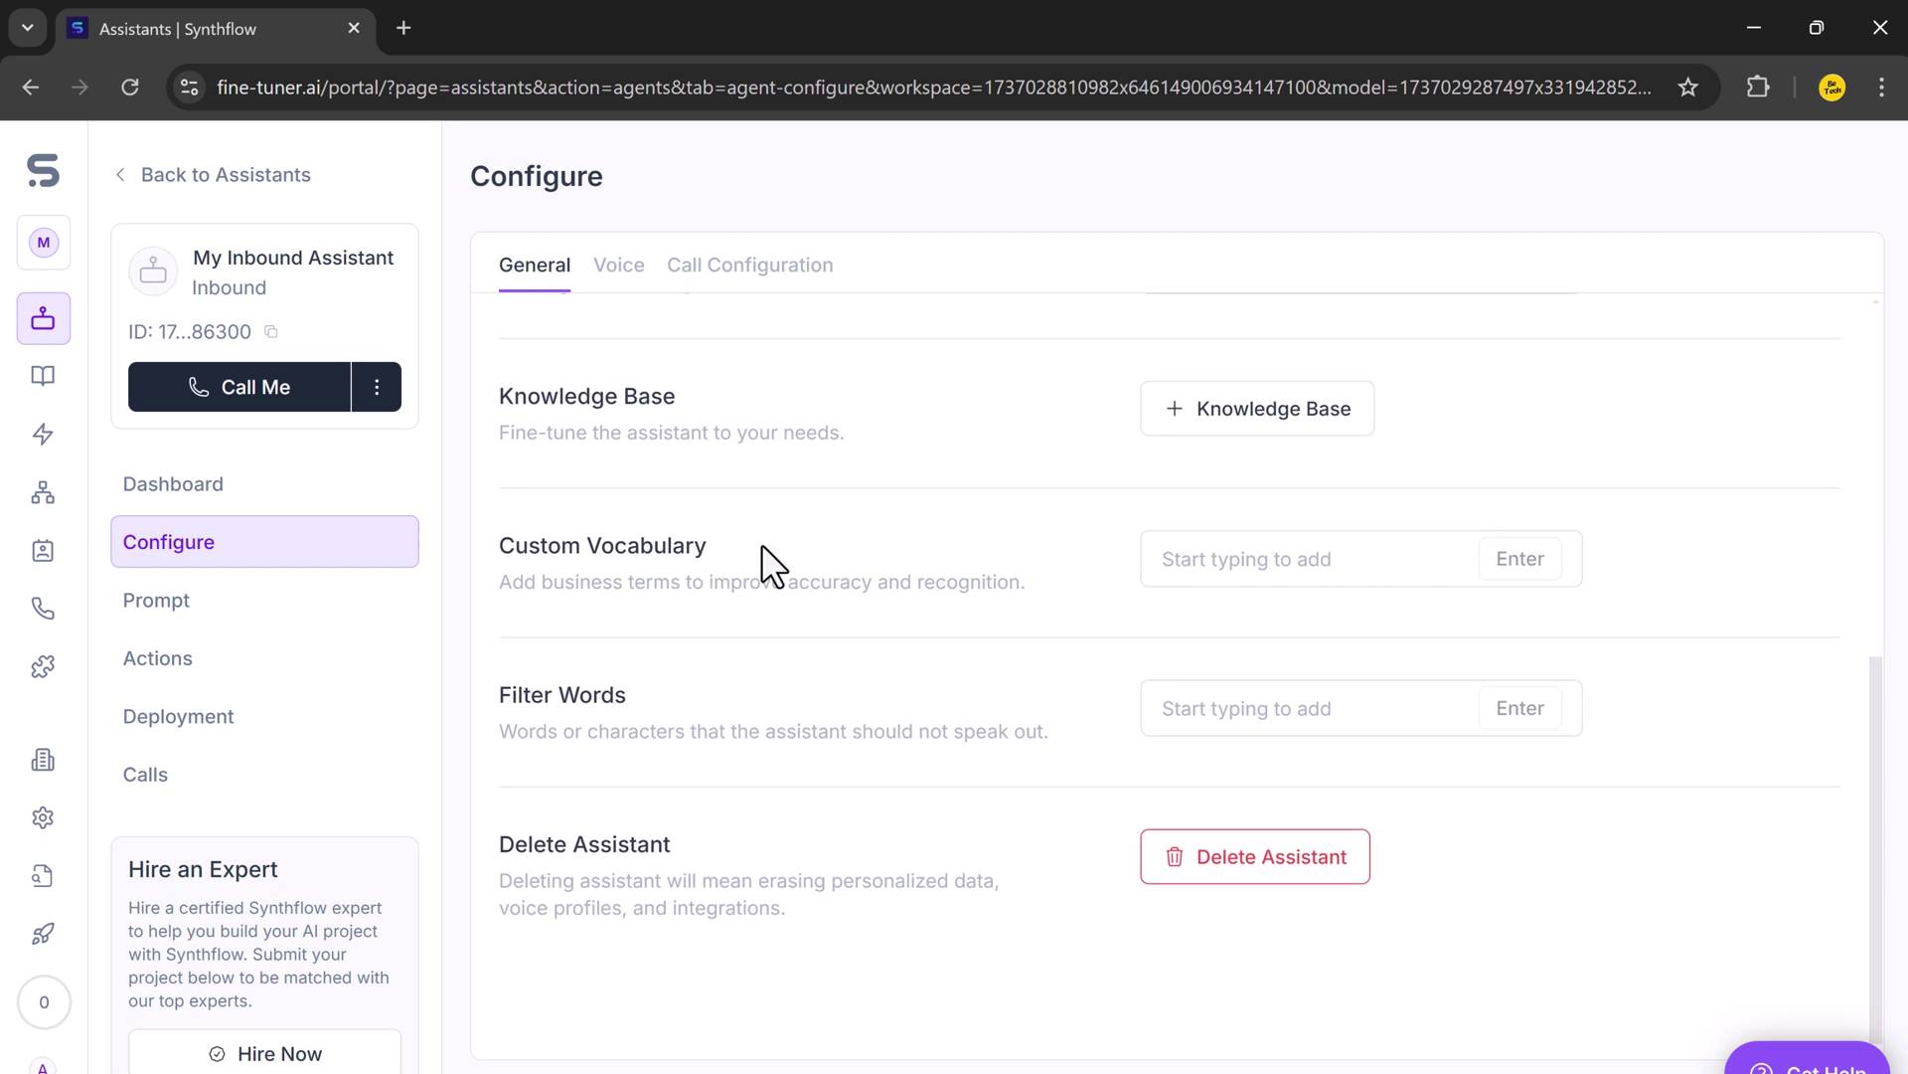
scroll(762, 545, up, 1)
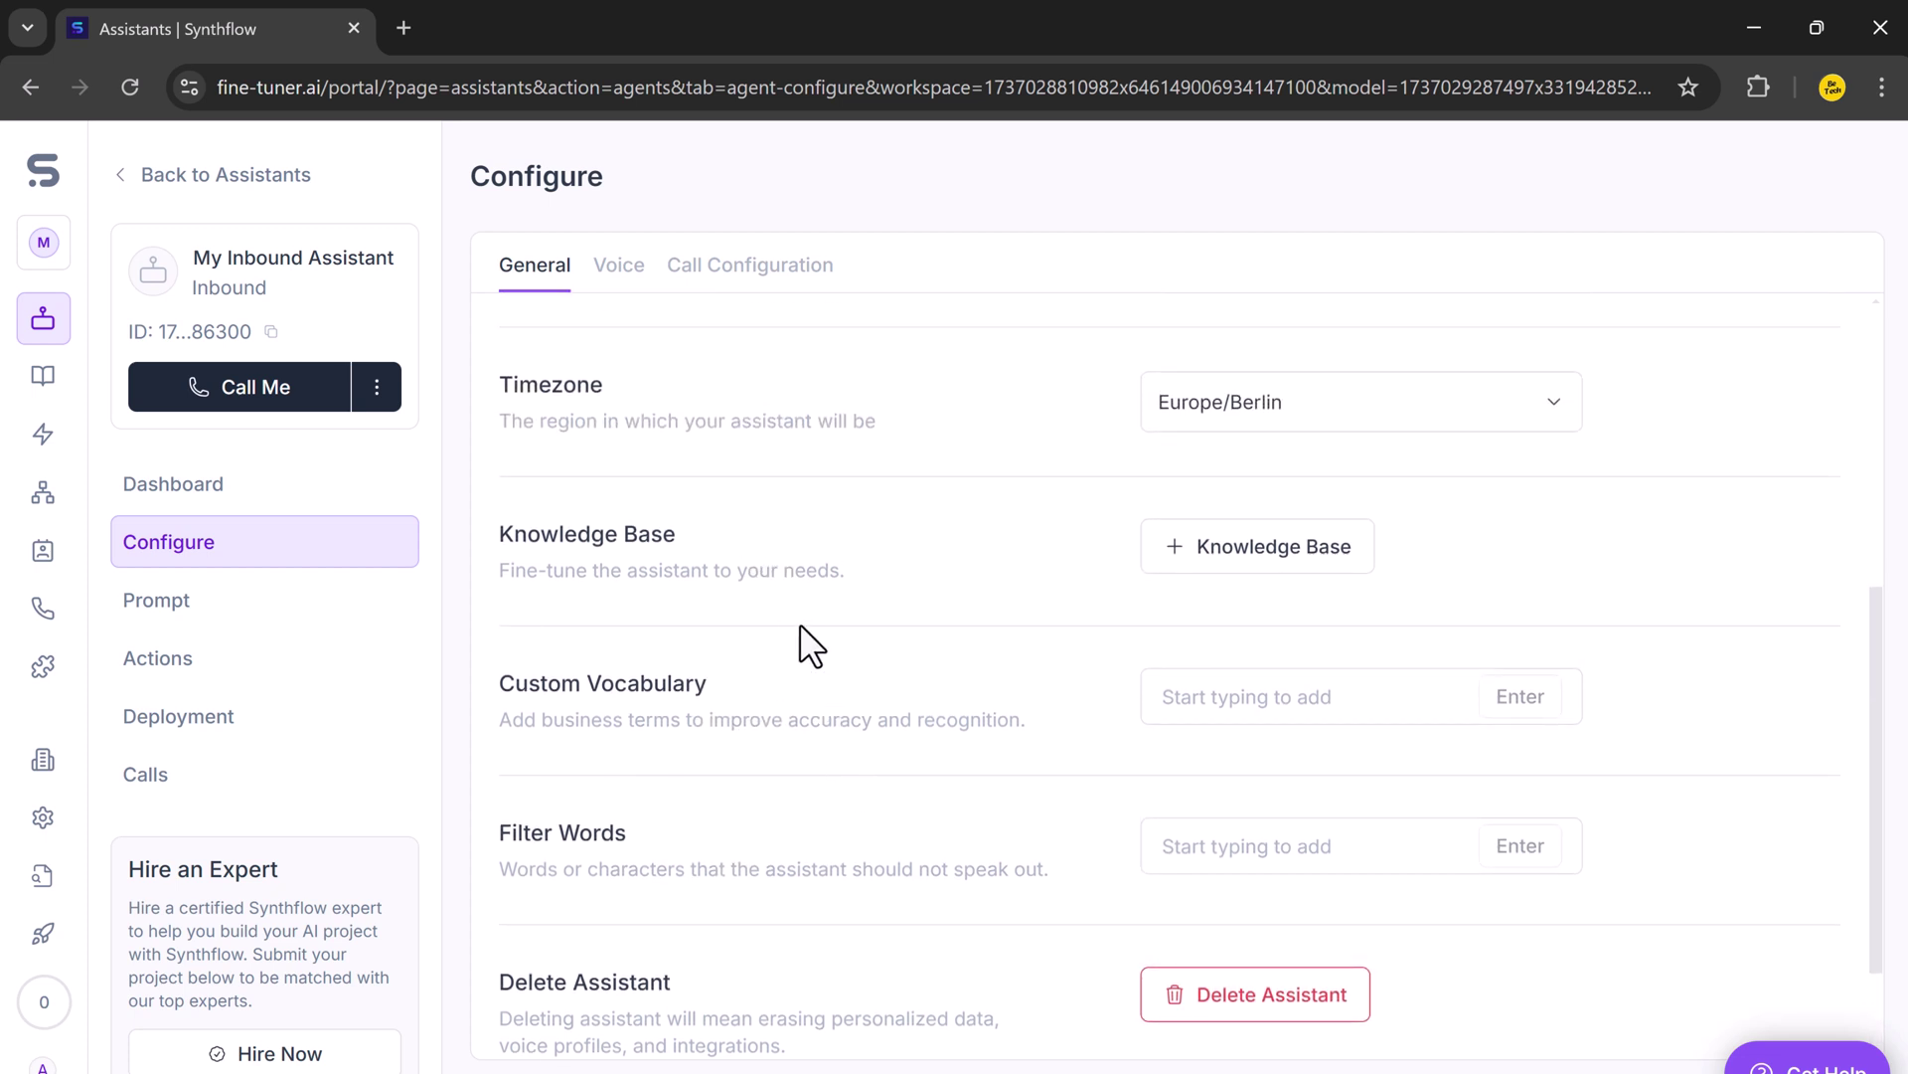
scroll(801, 627, up, 1)
Step: Review Voice advanced settings, keeping the ElevenLabs Turbo v2 model and English language
click(638, 283)
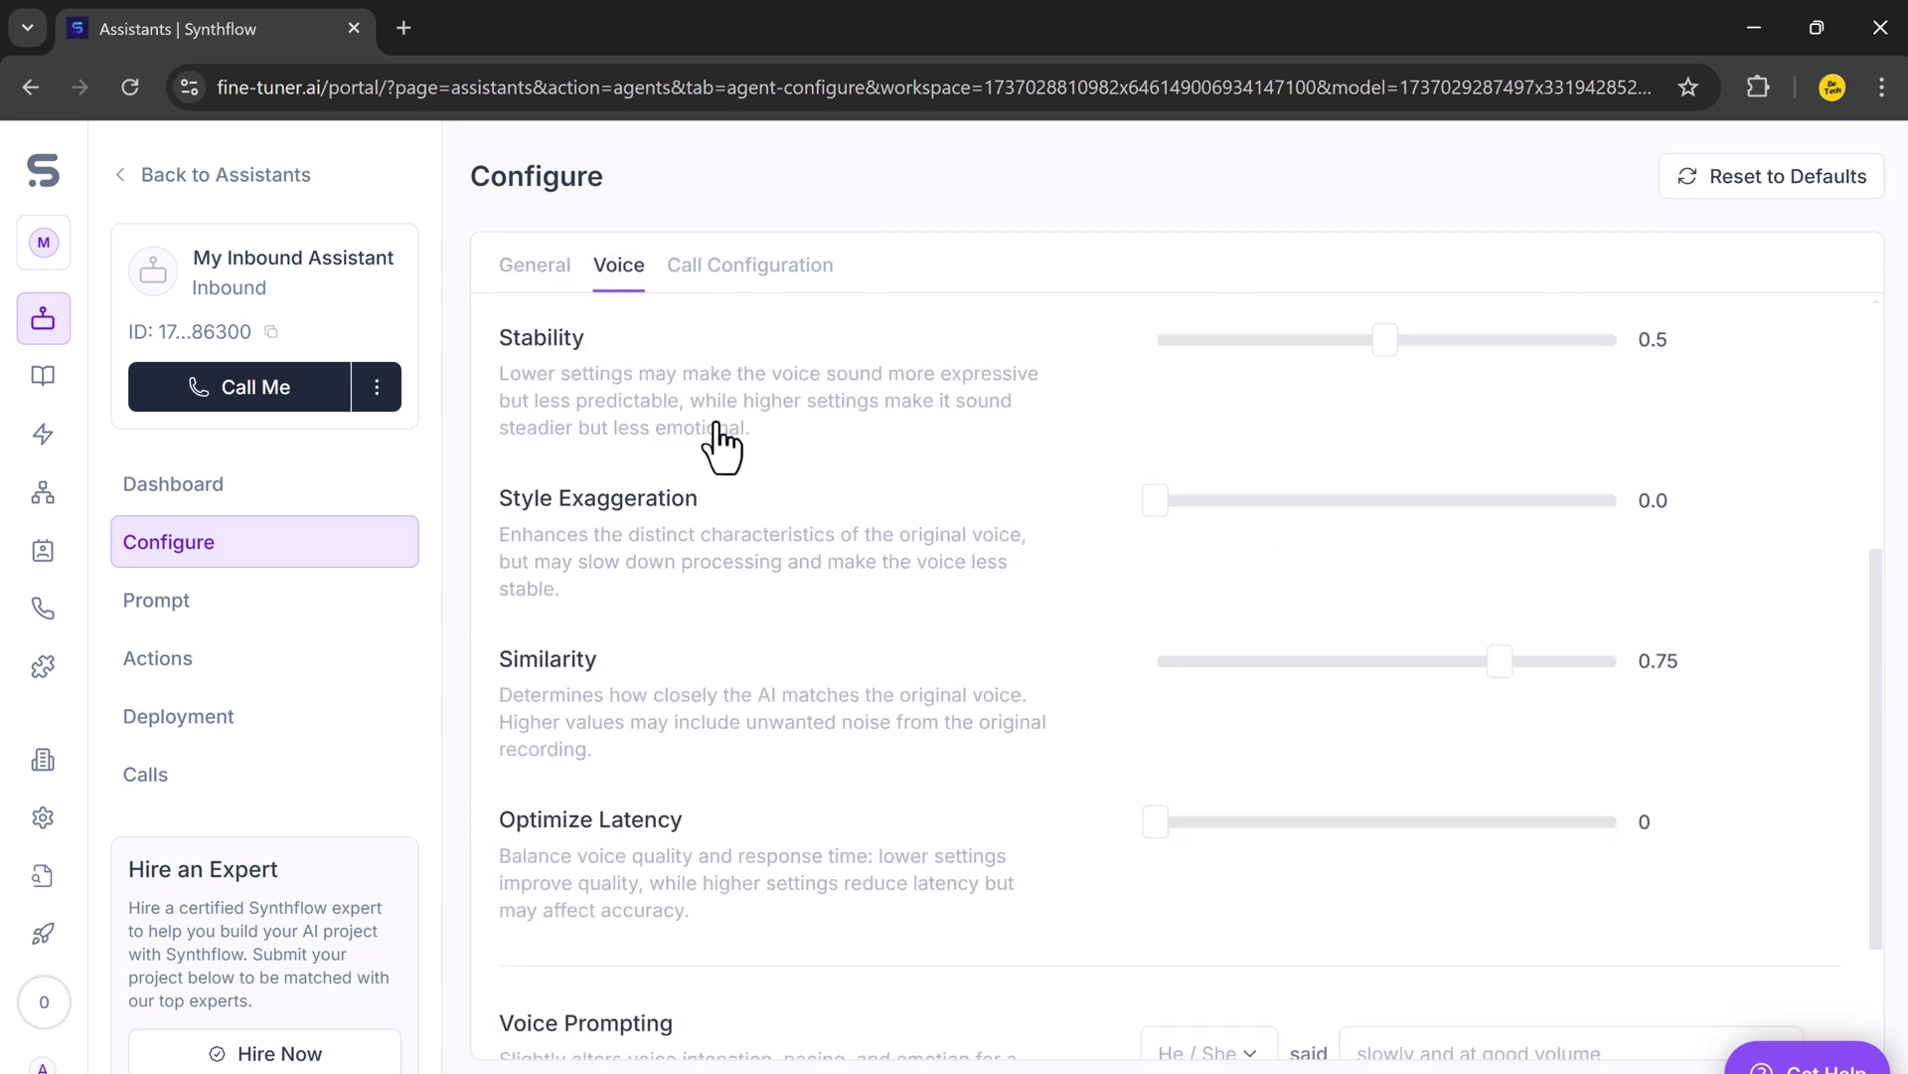
scroll(722, 436, up, 3)
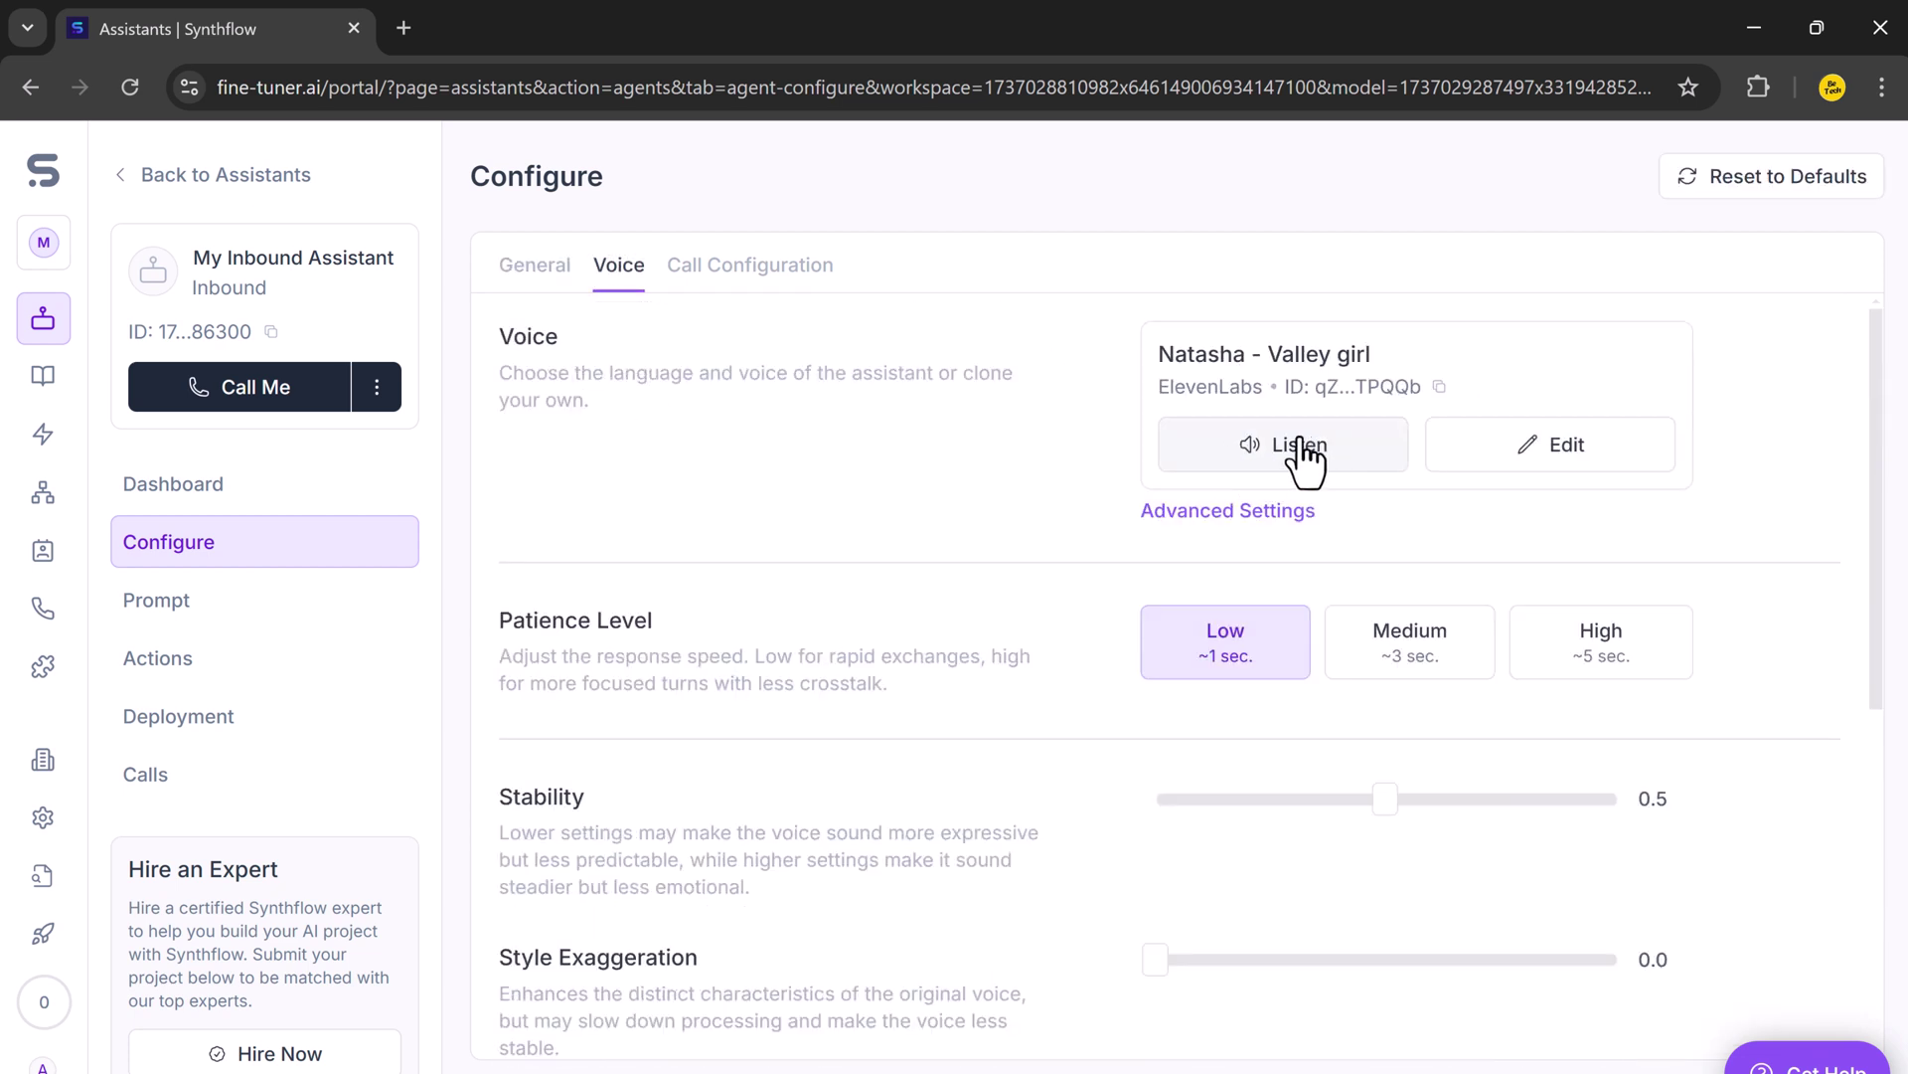
click(1242, 511)
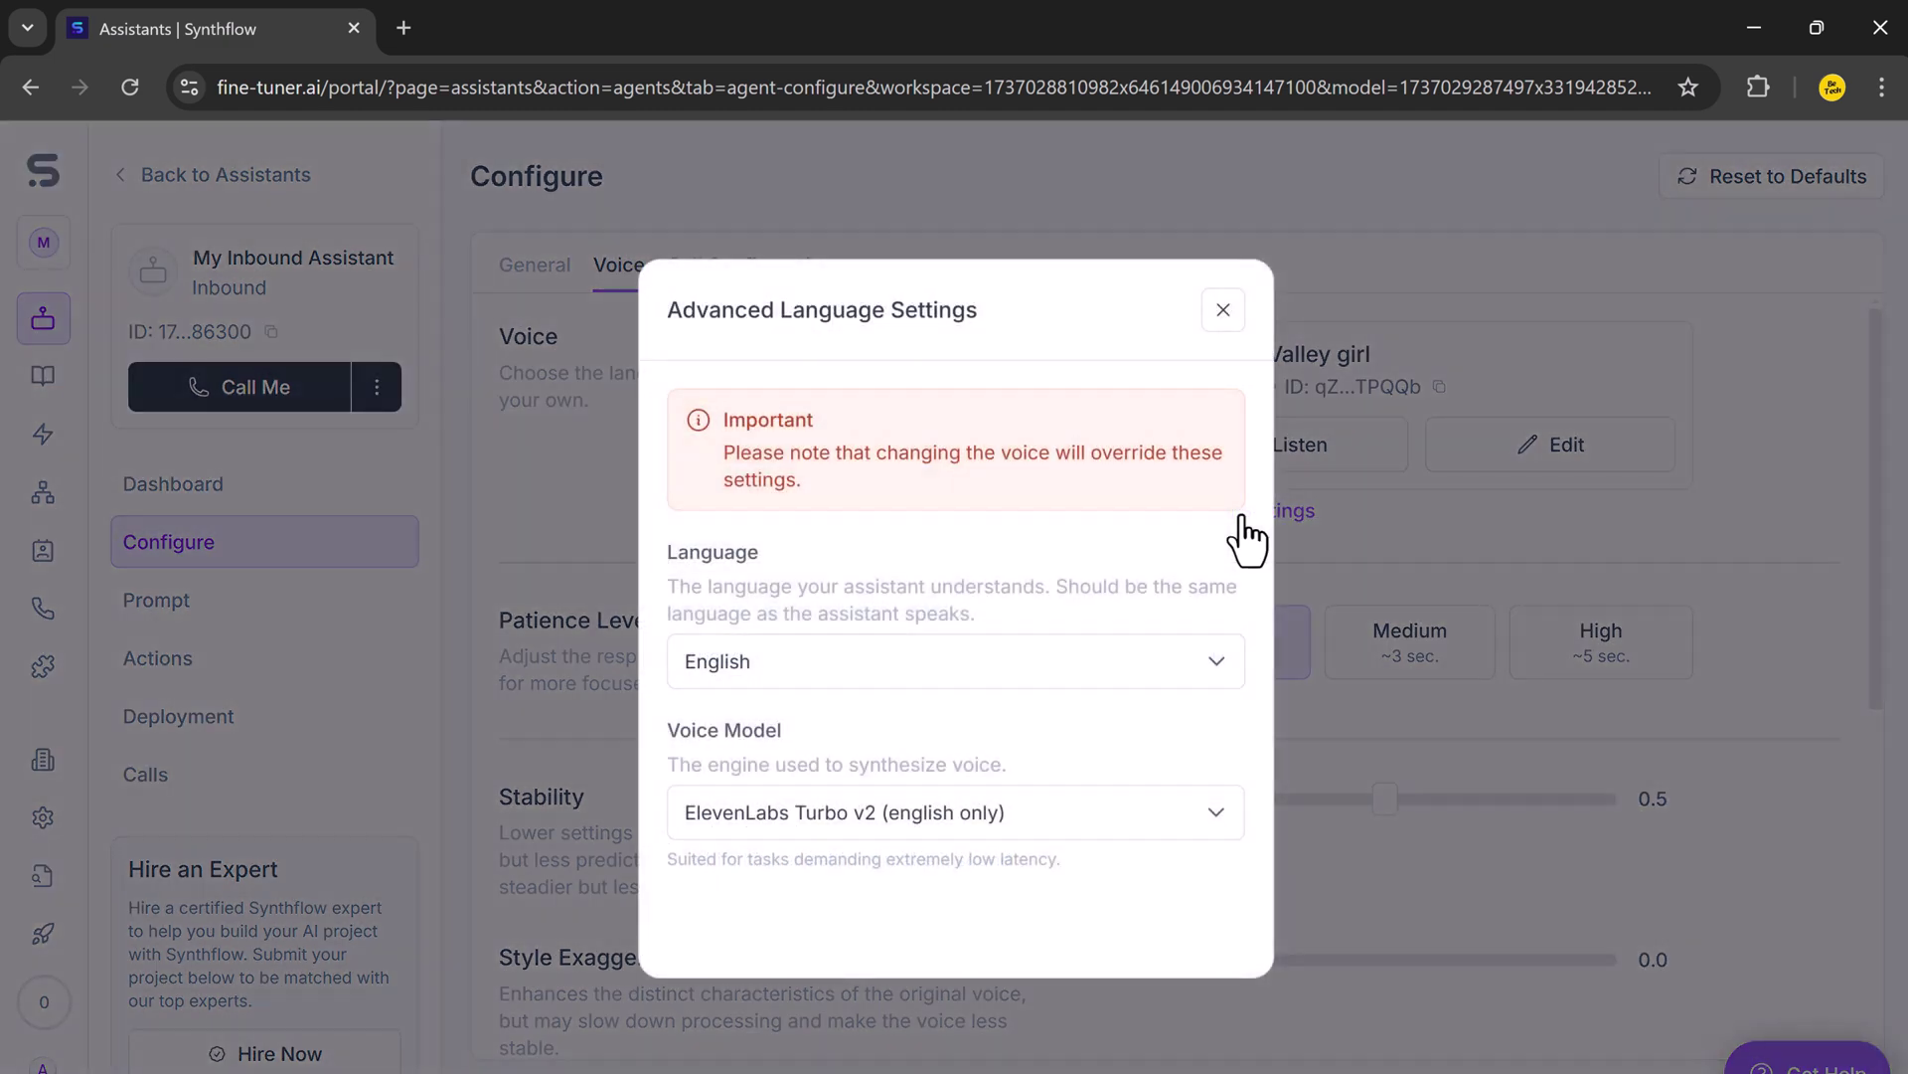
click(1211, 835)
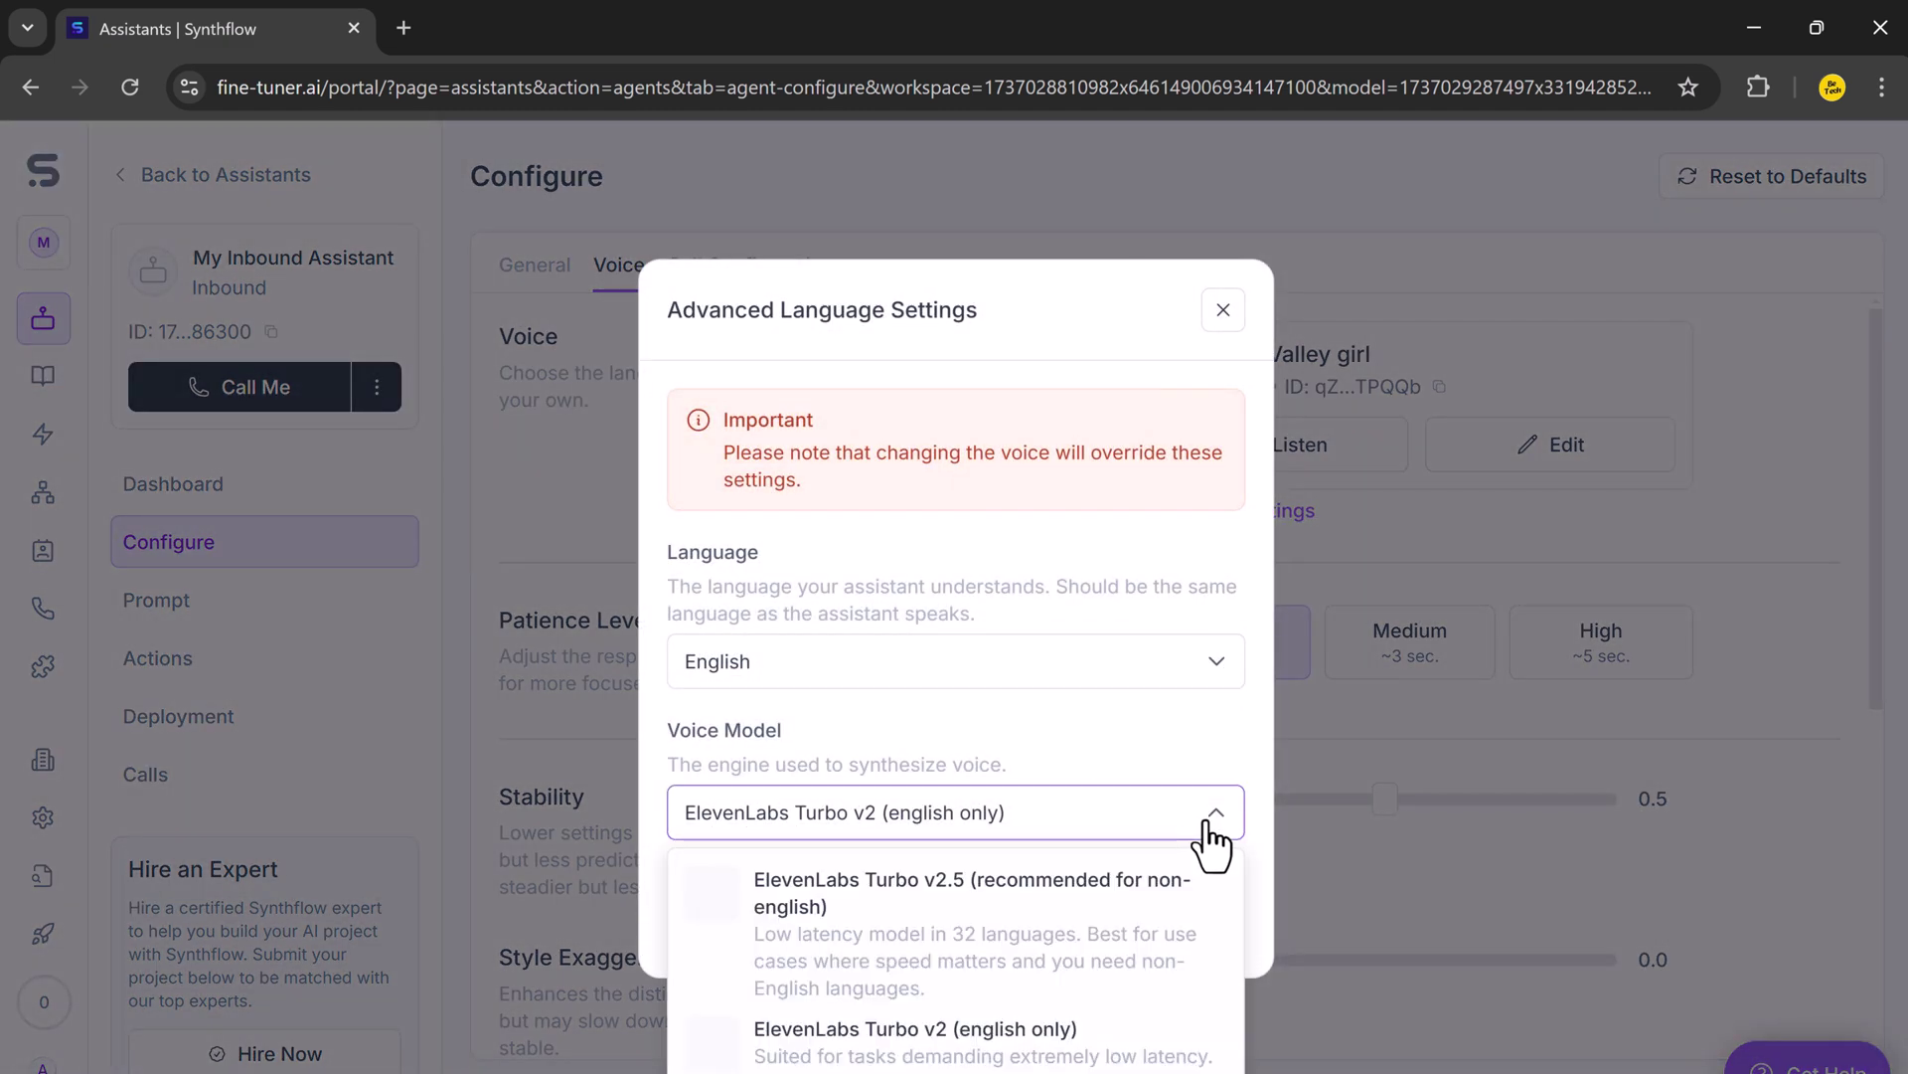
click(1129, 794)
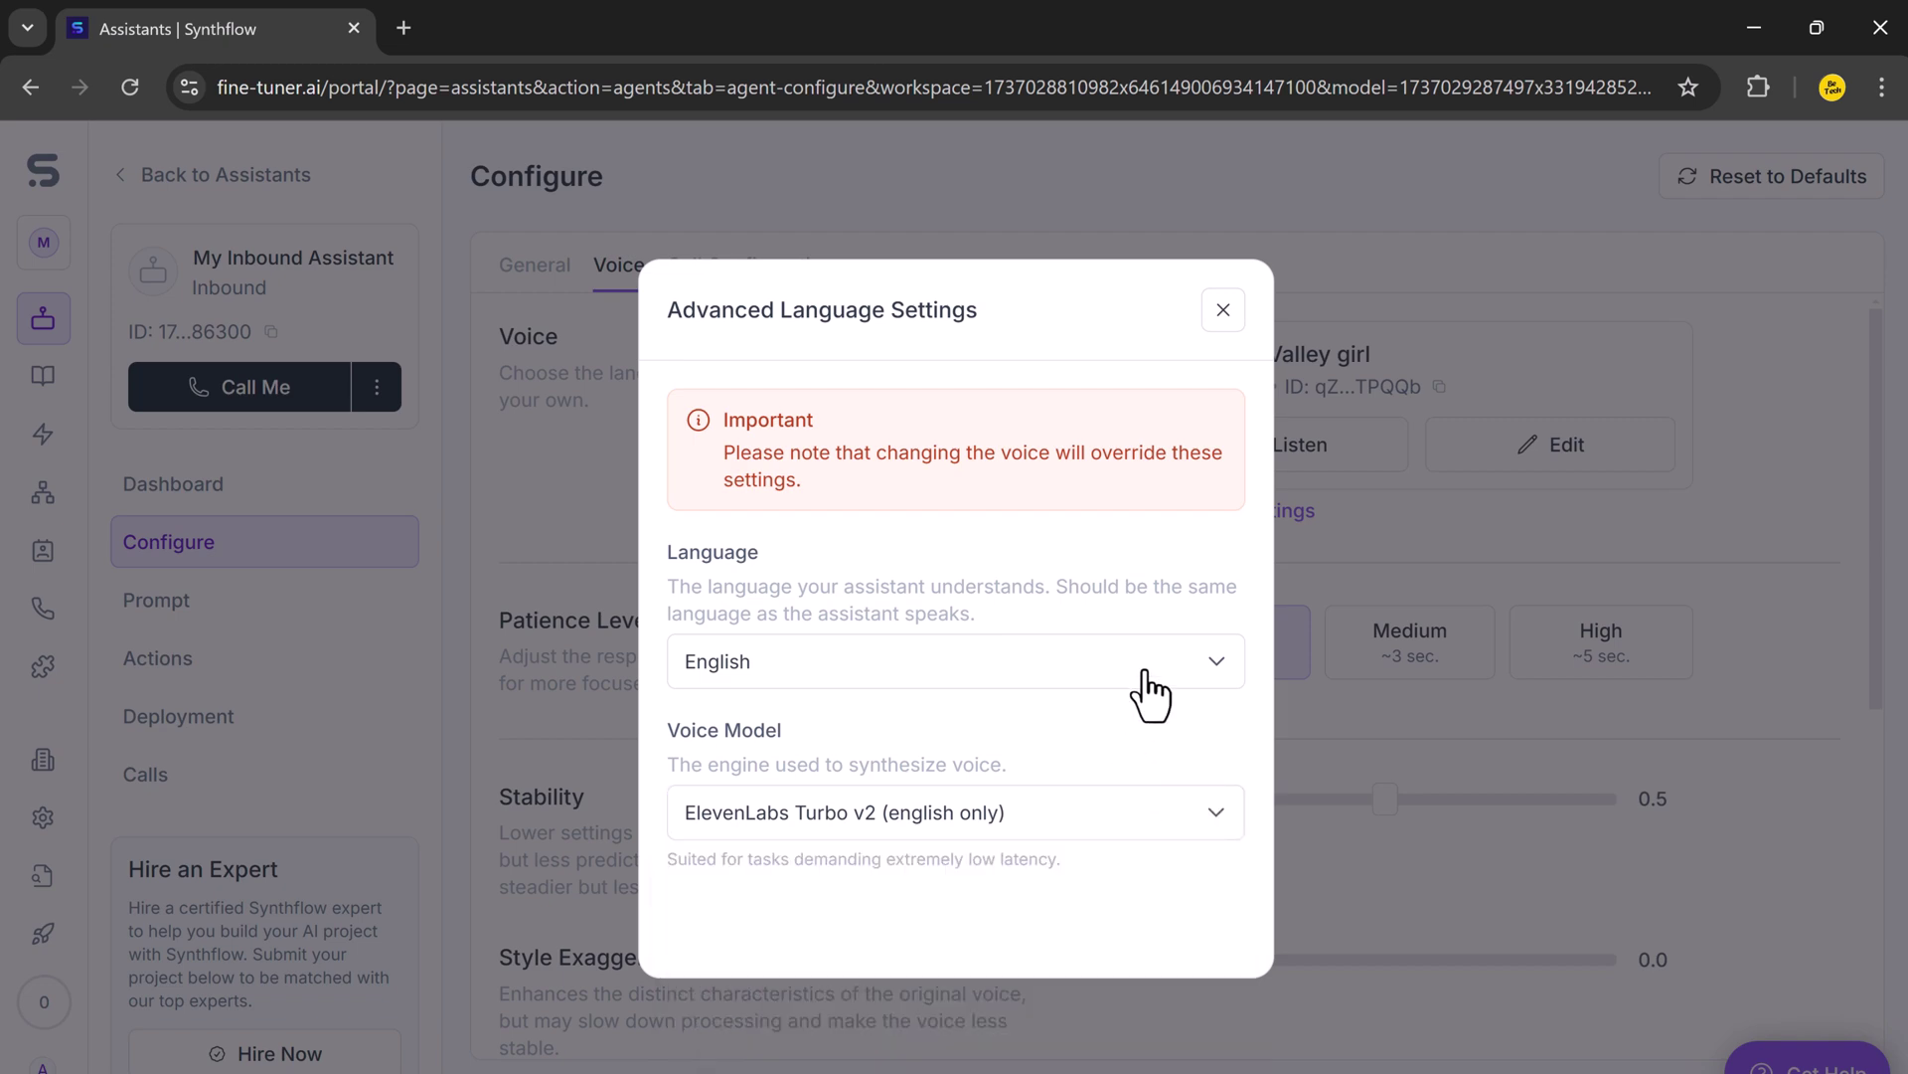
click(1199, 672)
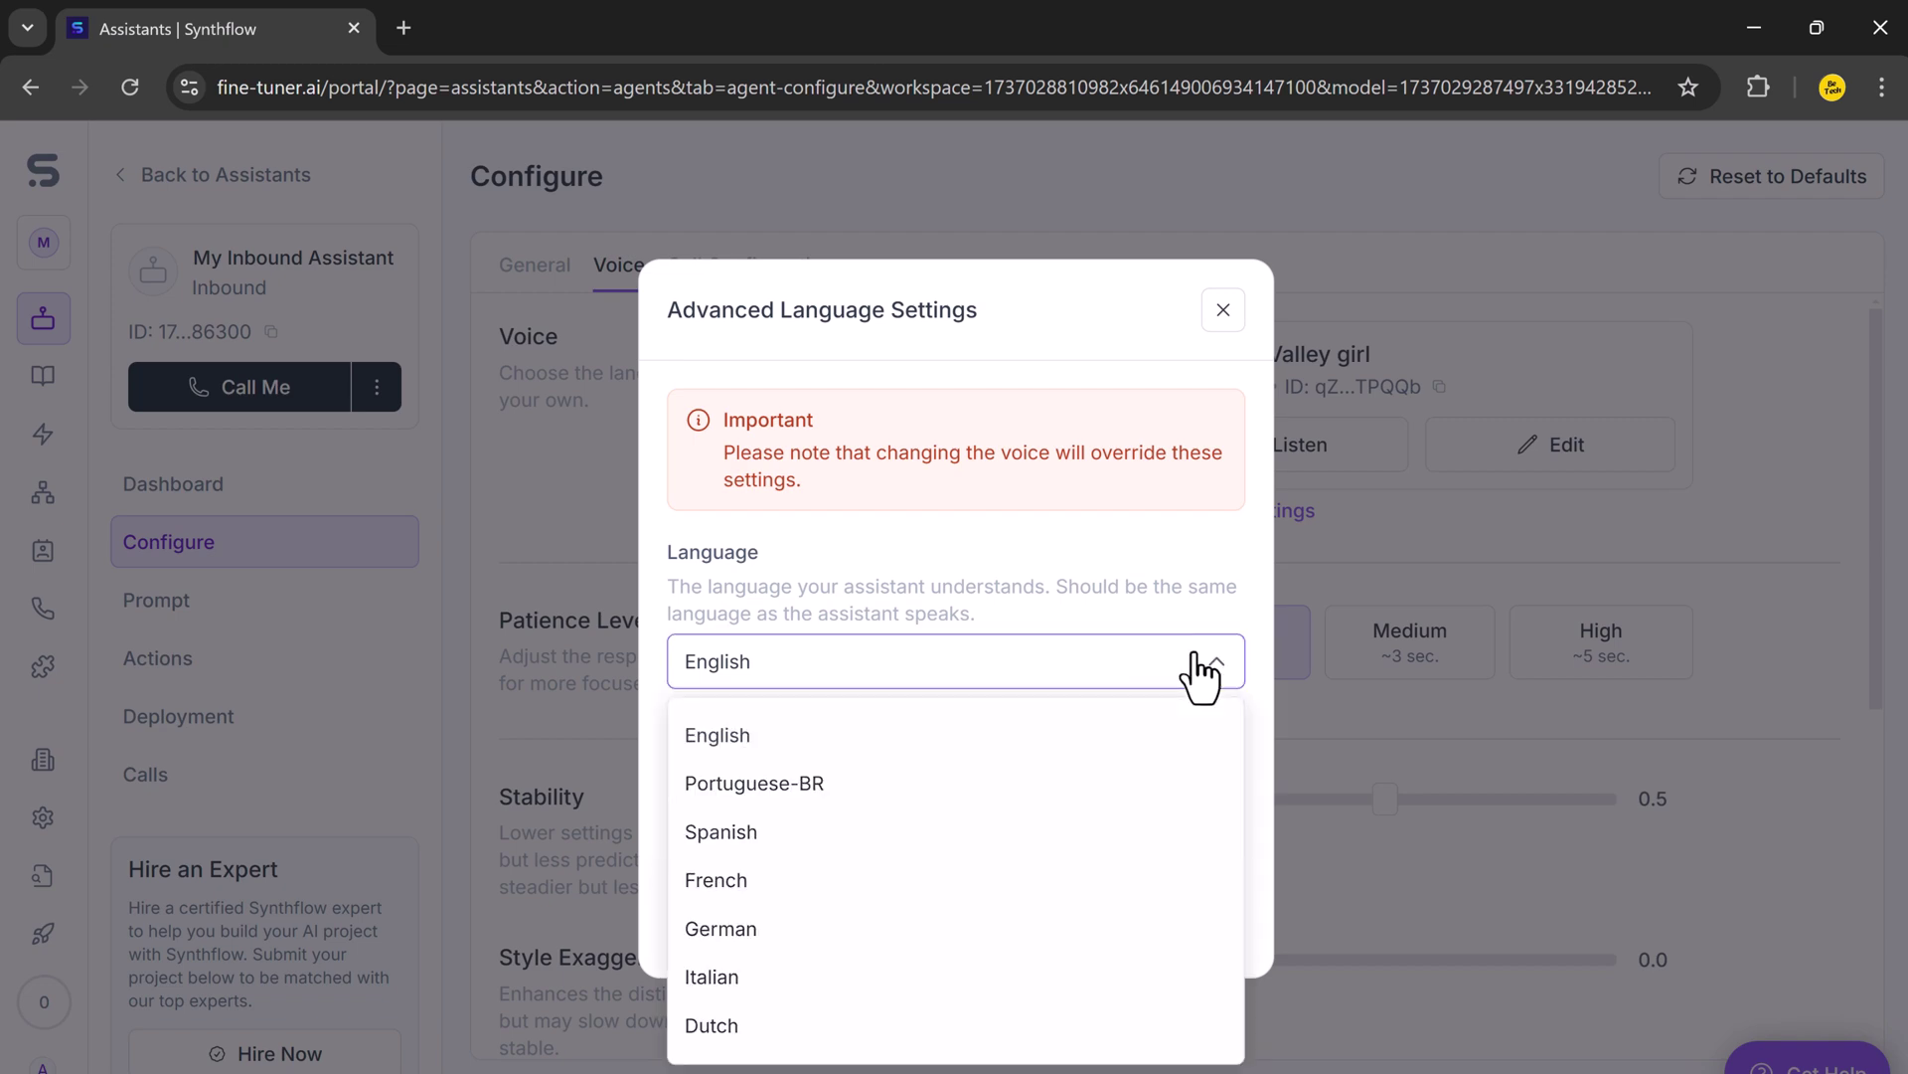
click(1105, 615)
click(1223, 308)
scroll(1031, 674, down, 1)
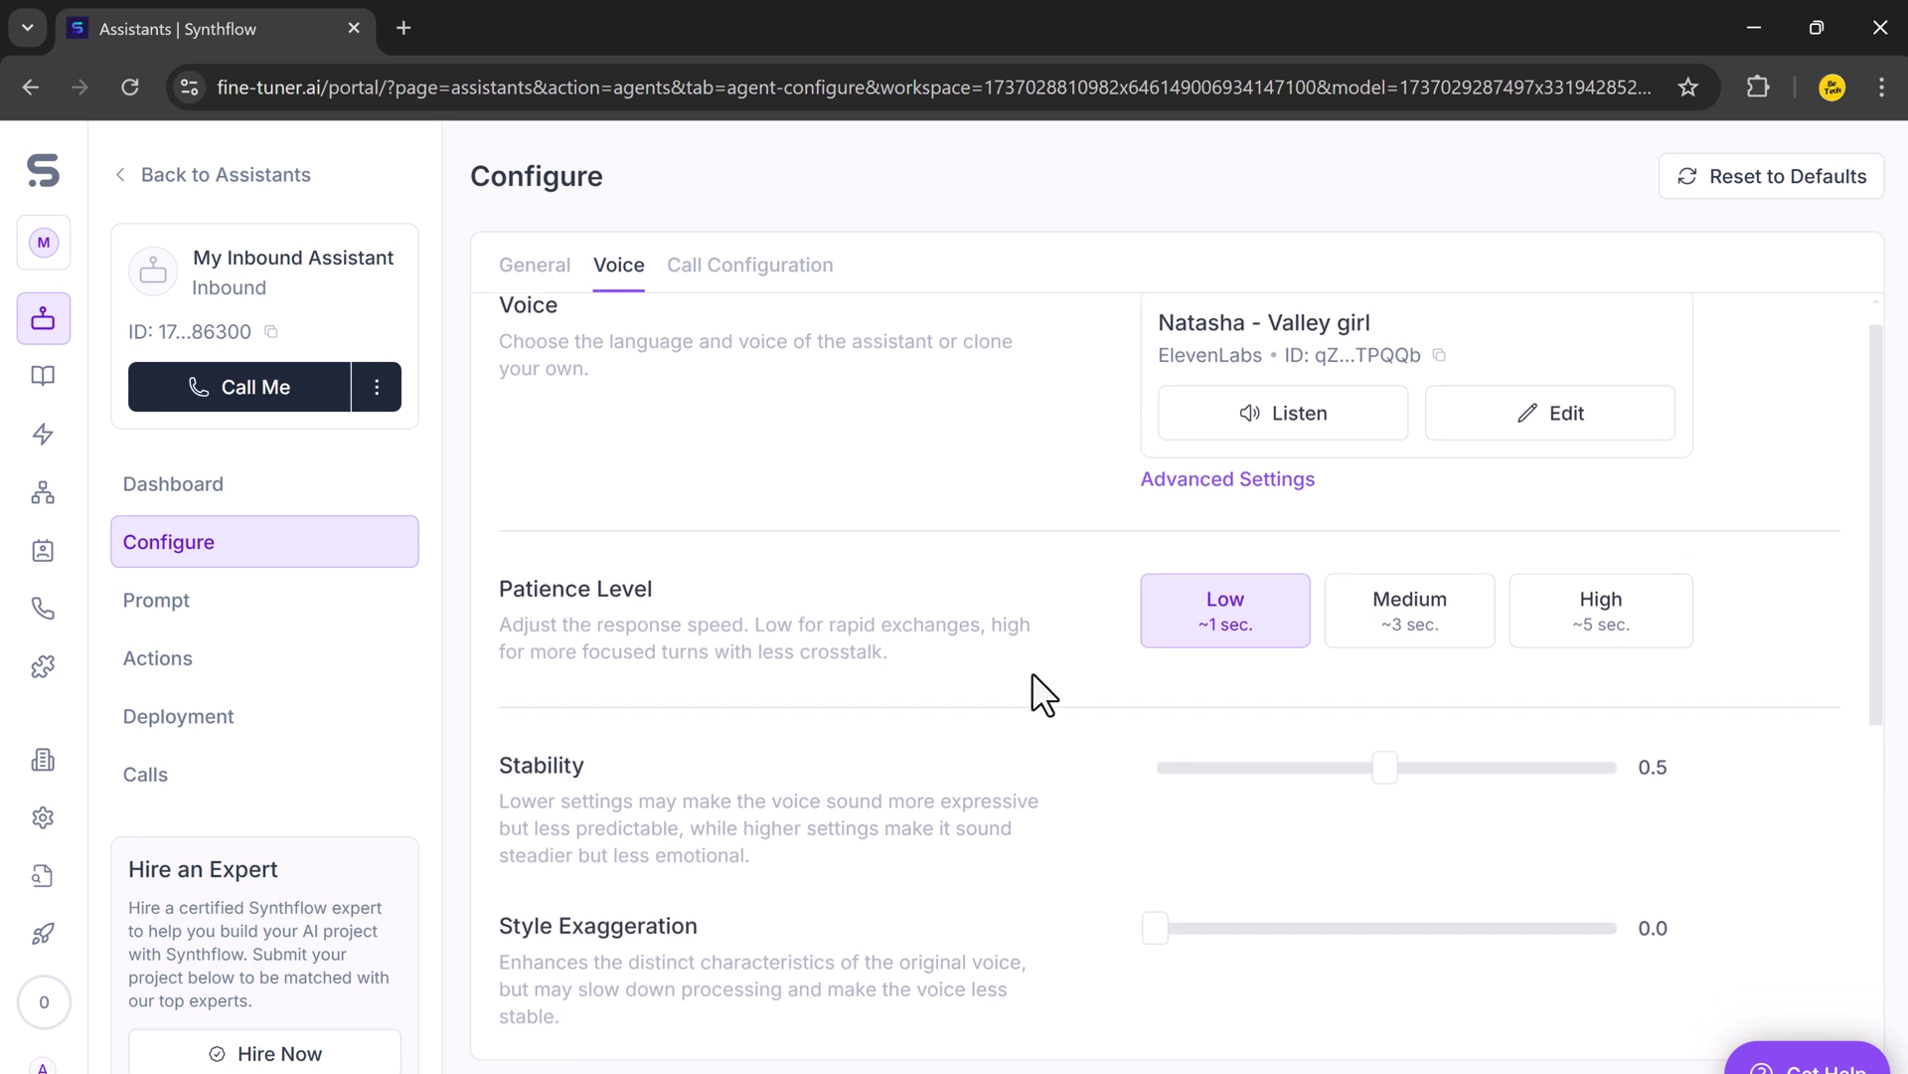
scroll(1032, 673, down, 1)
scroll(900, 632, down, 1)
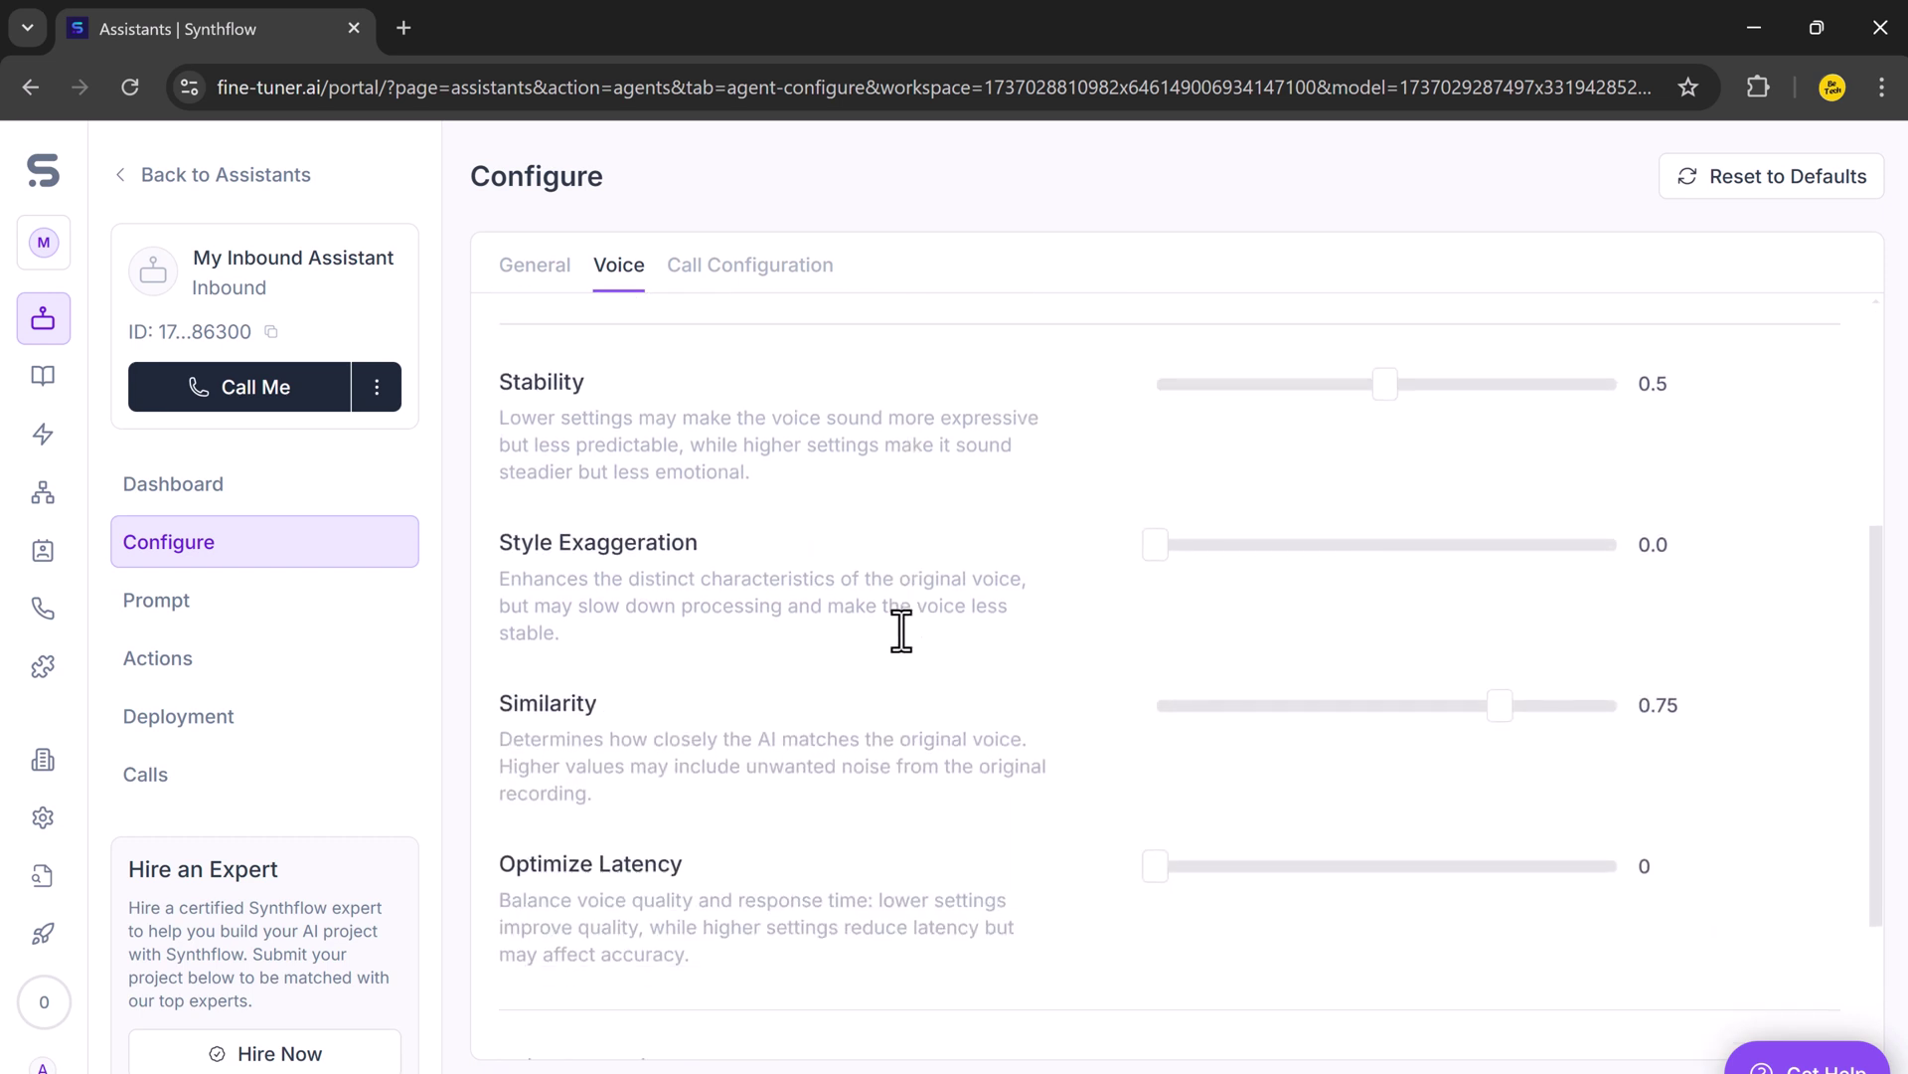
scroll(901, 628, down, 1)
scroll(900, 628, down, 1)
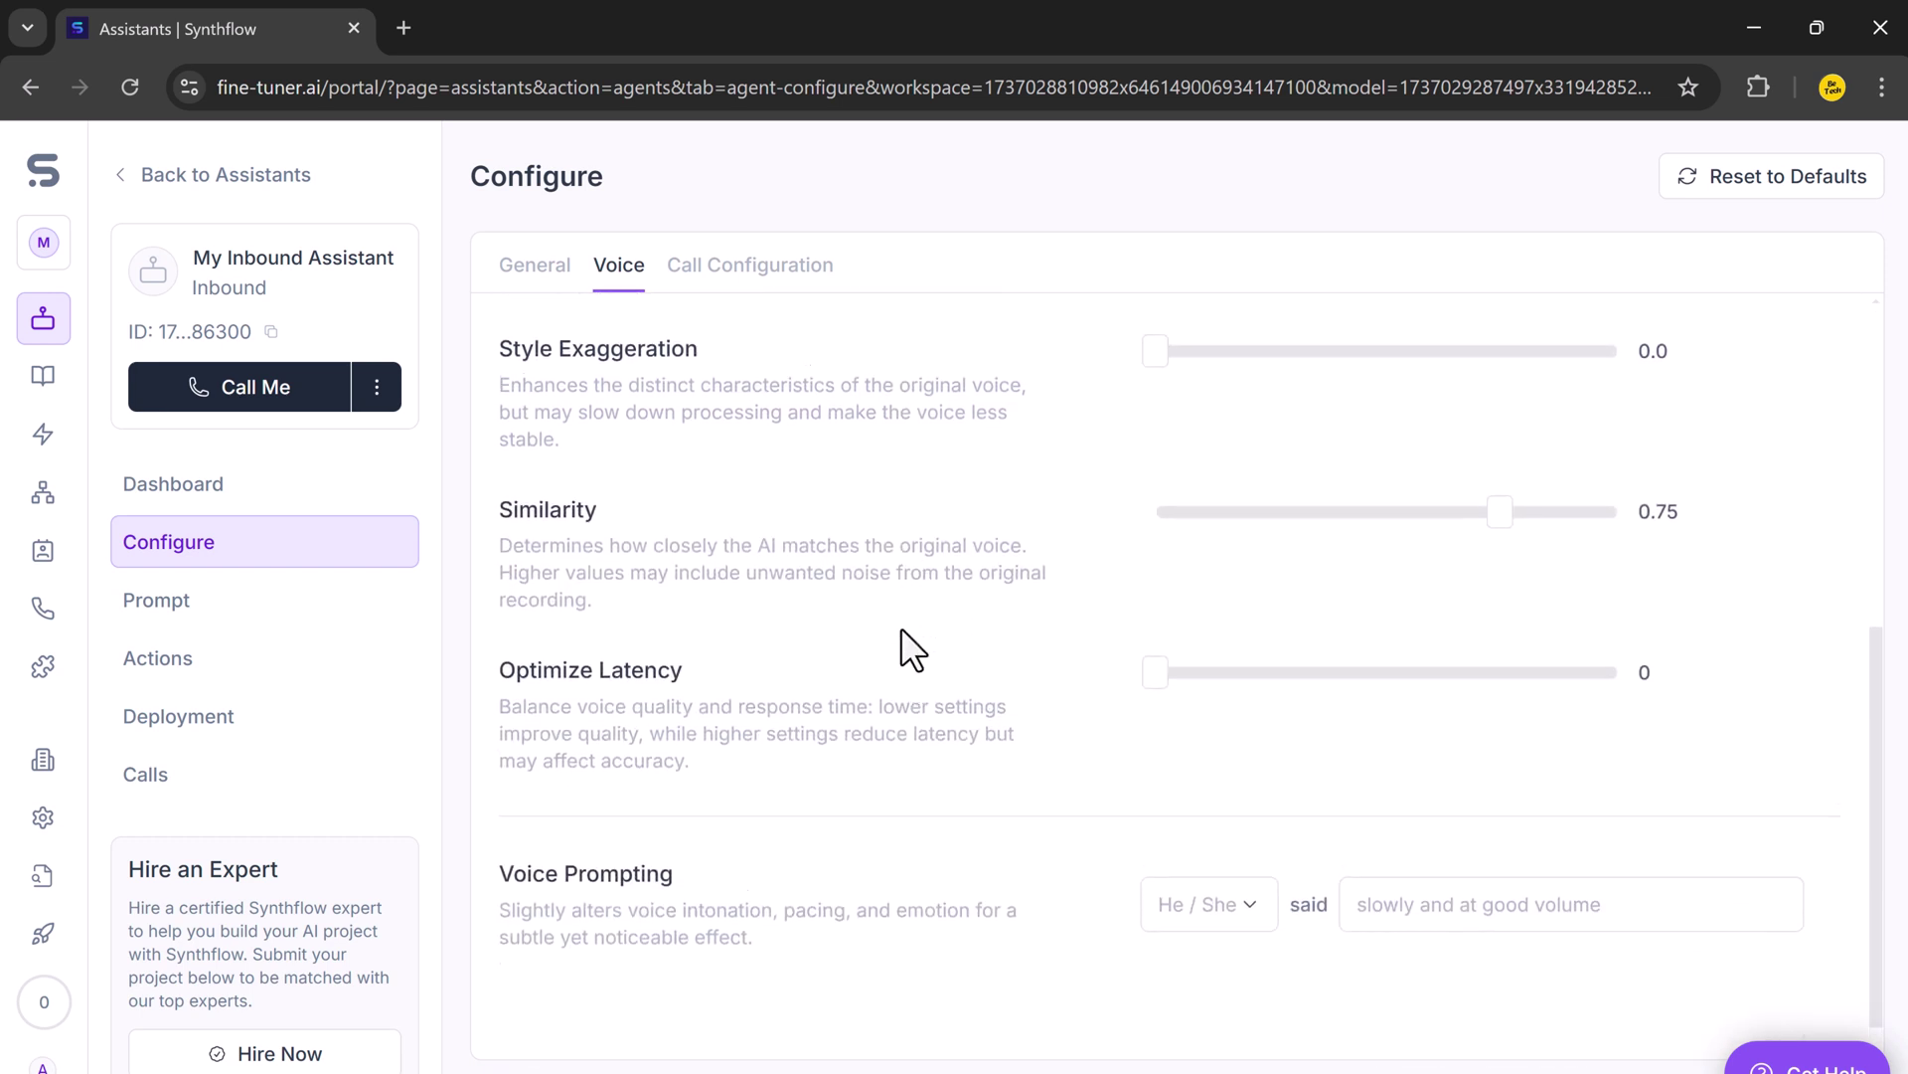
scroll(901, 628, up, 1)
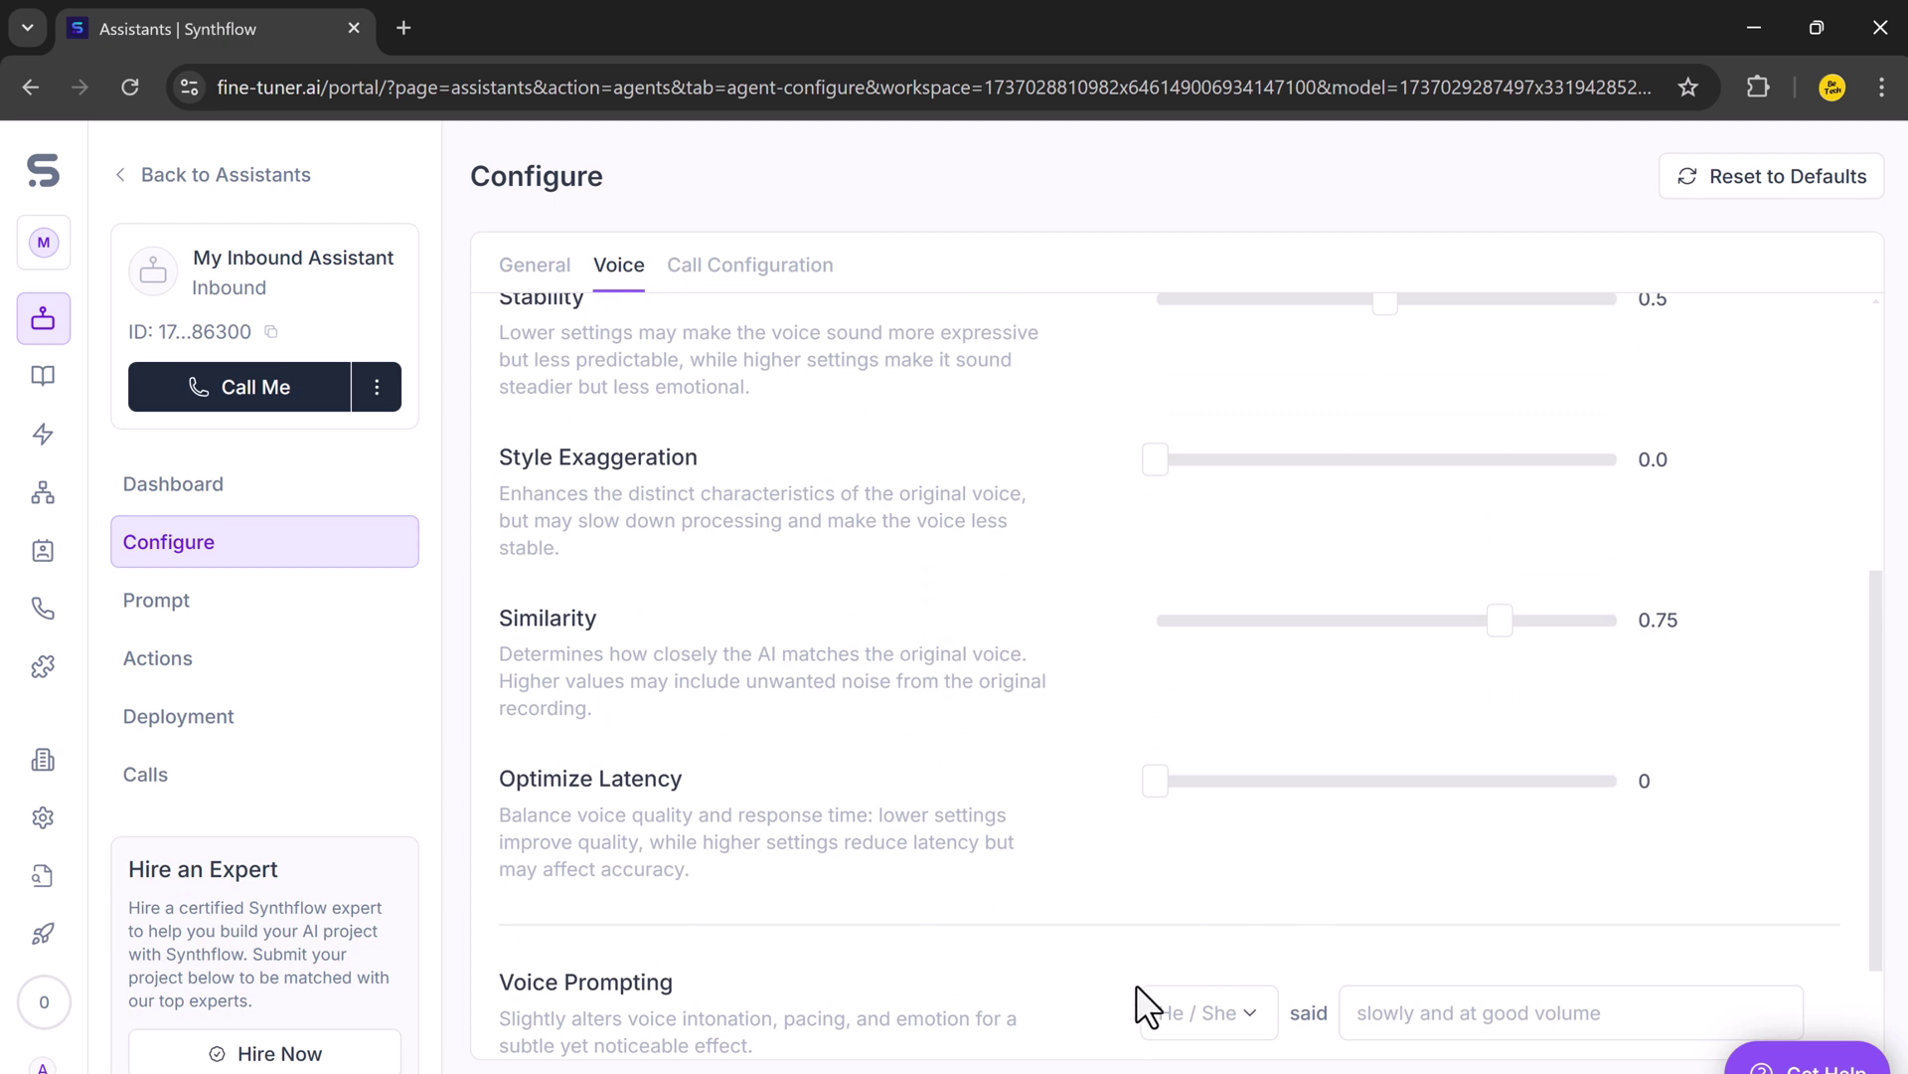
scroll(919, 746, up, 1)
scroll(895, 626, up, 4)
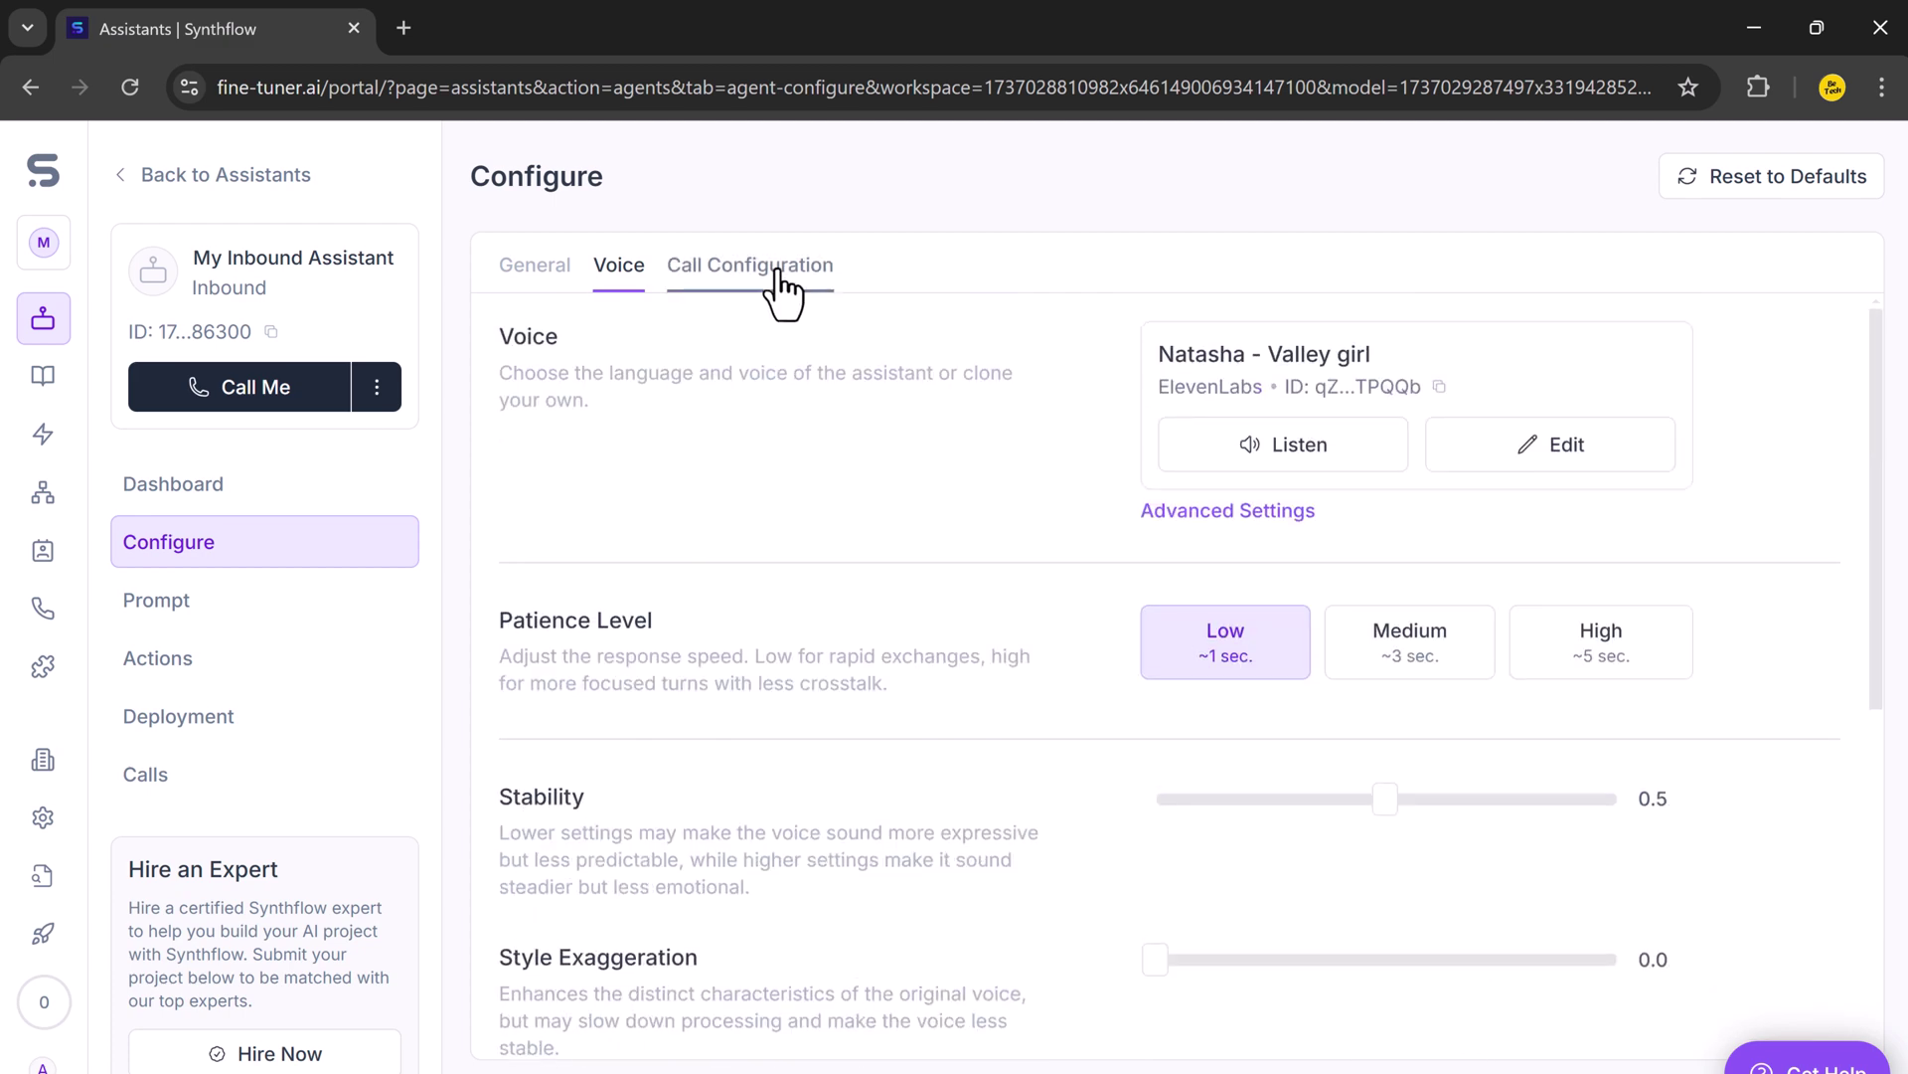
Step: Check the Call Configuration timing settings, then return to the Assistants list
click(781, 291)
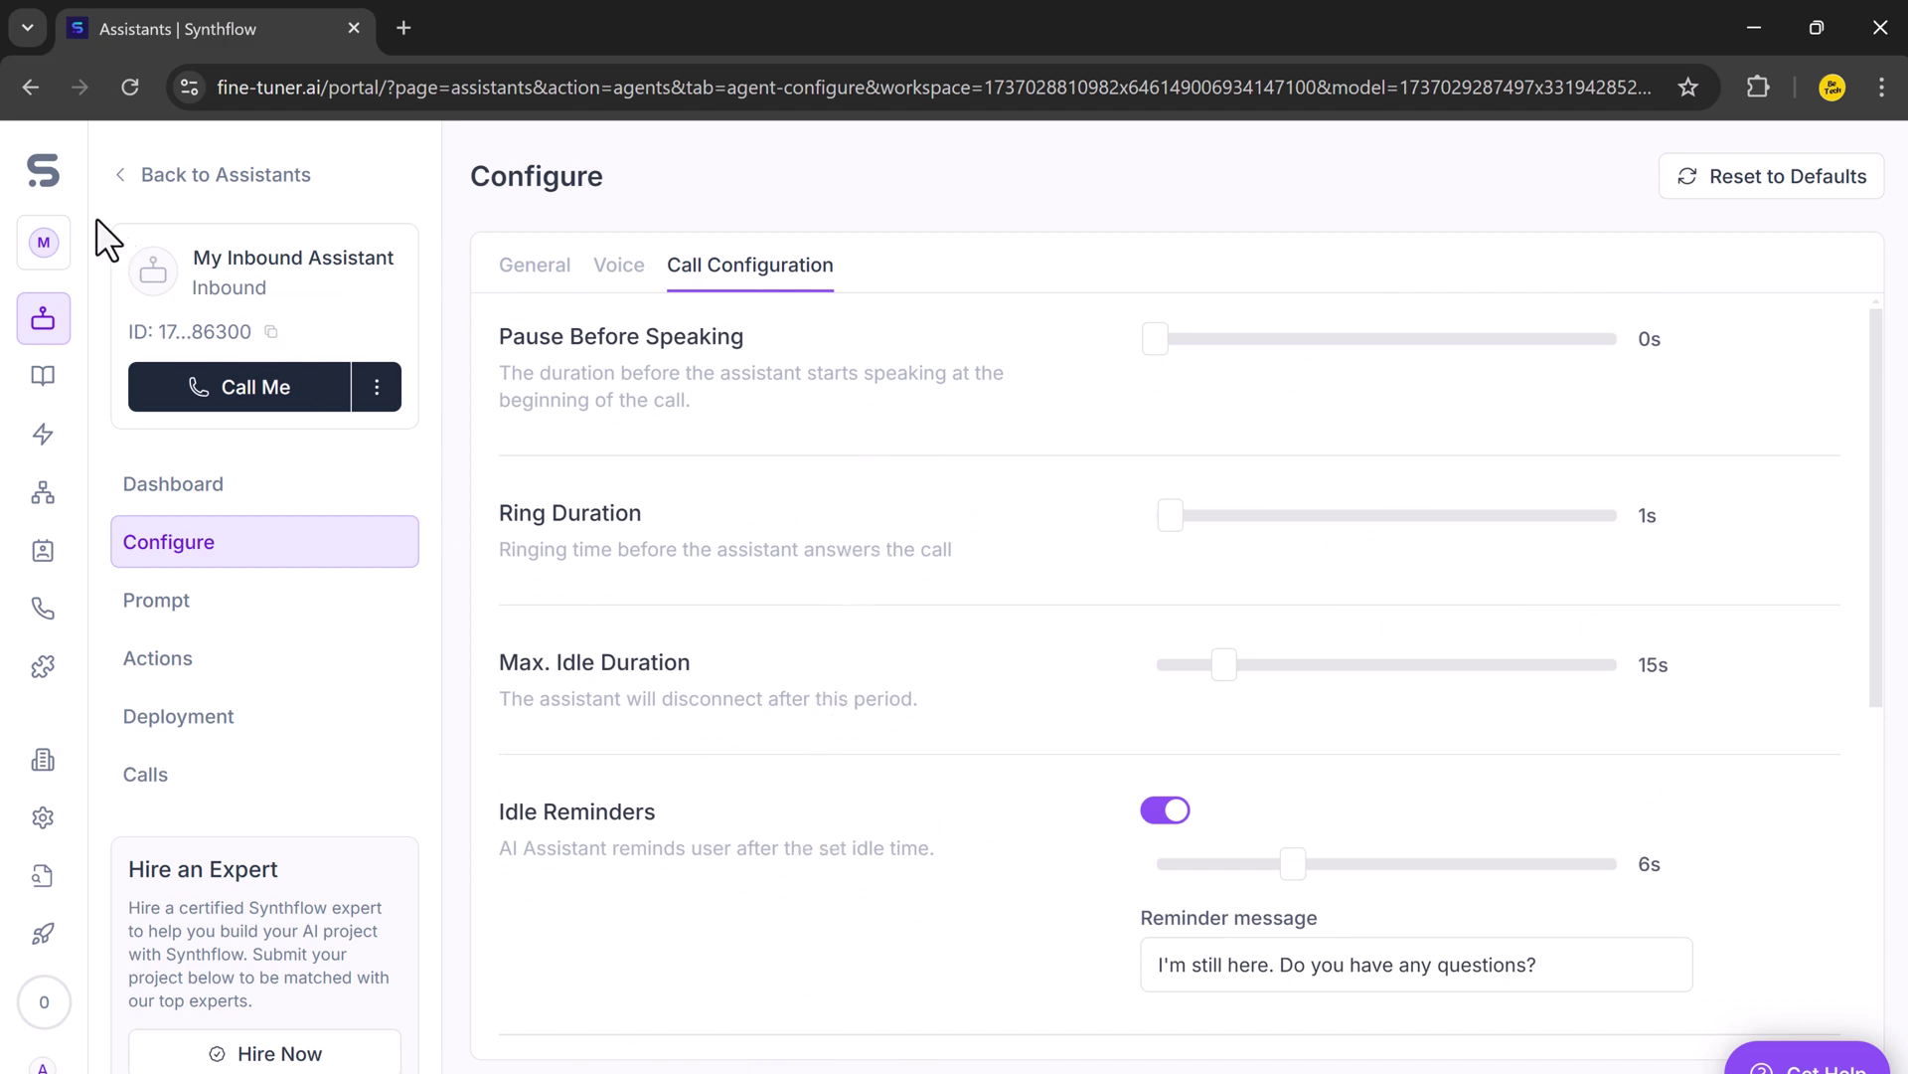
click(209, 175)
Step: Start a new assistant via Quick Assistant Setup using the Inbound Receptionist preset
click(1791, 177)
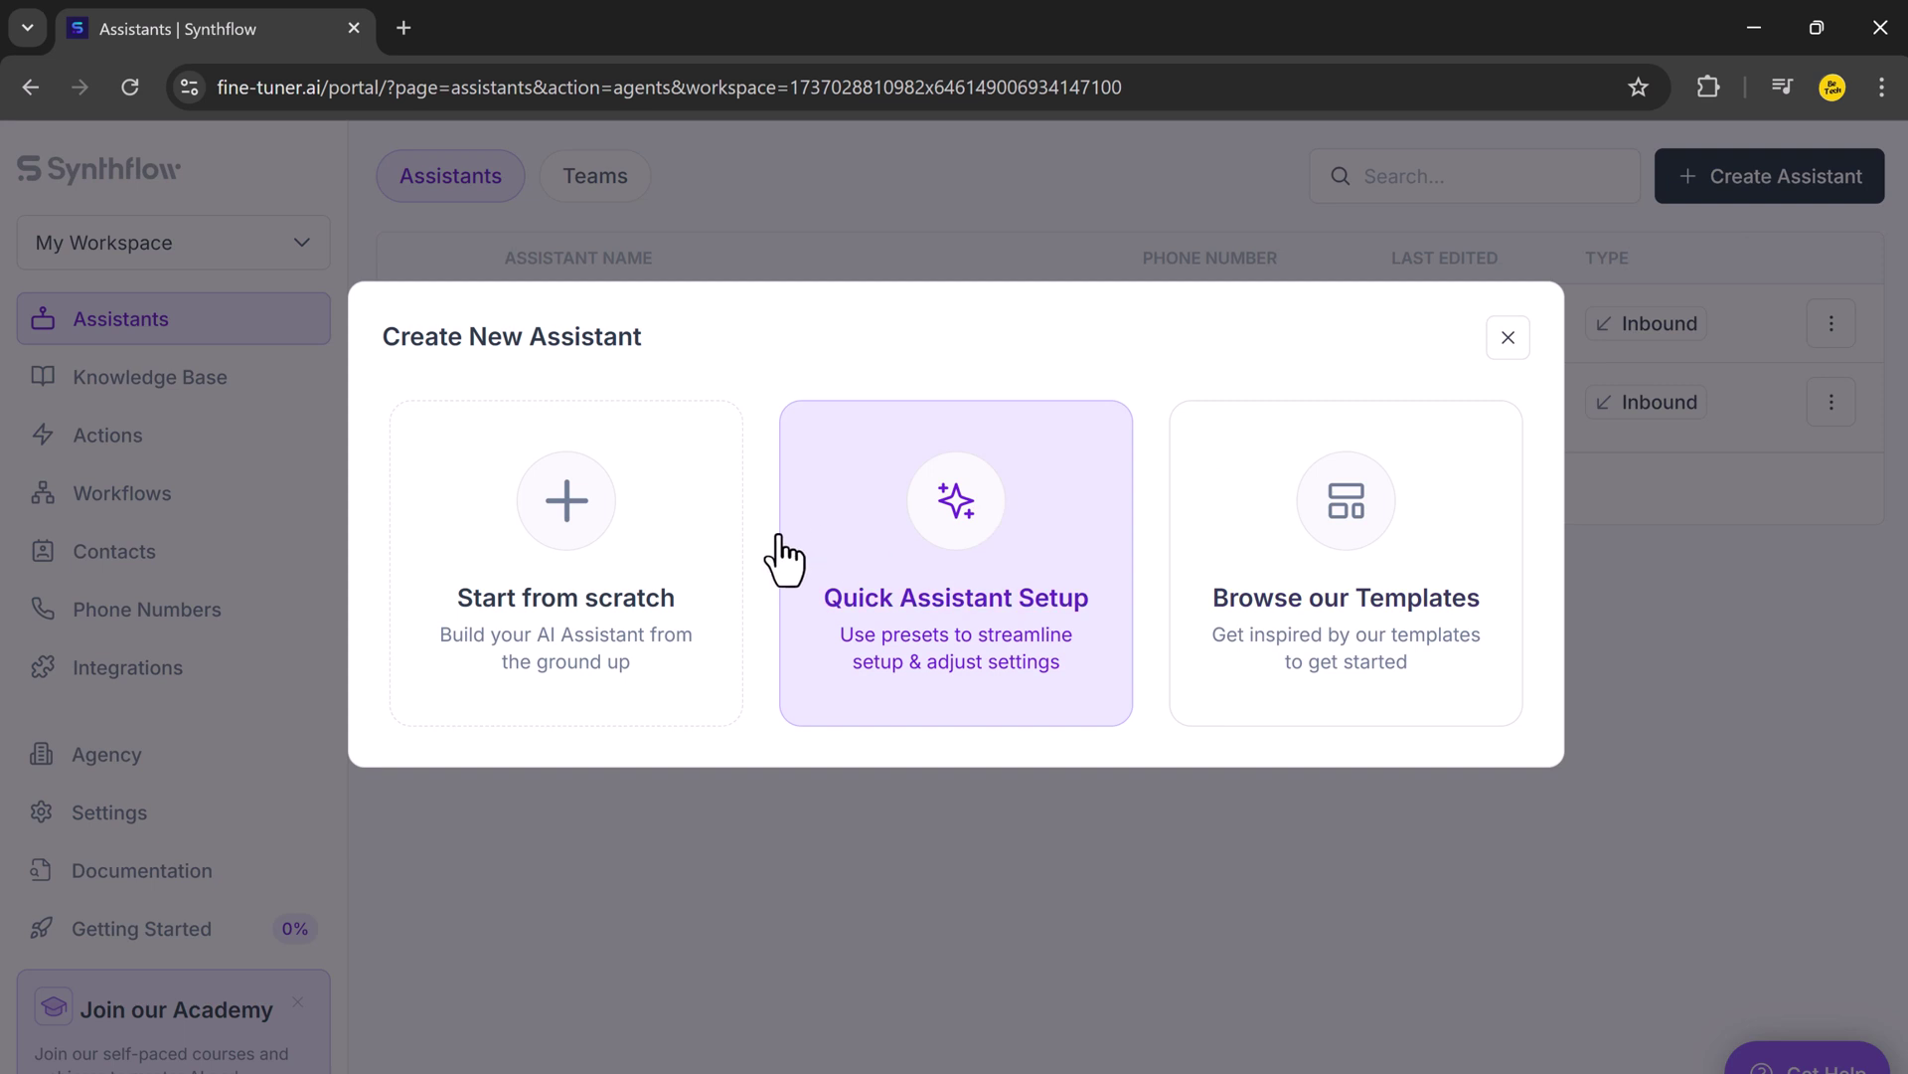
click(975, 547)
click(636, 540)
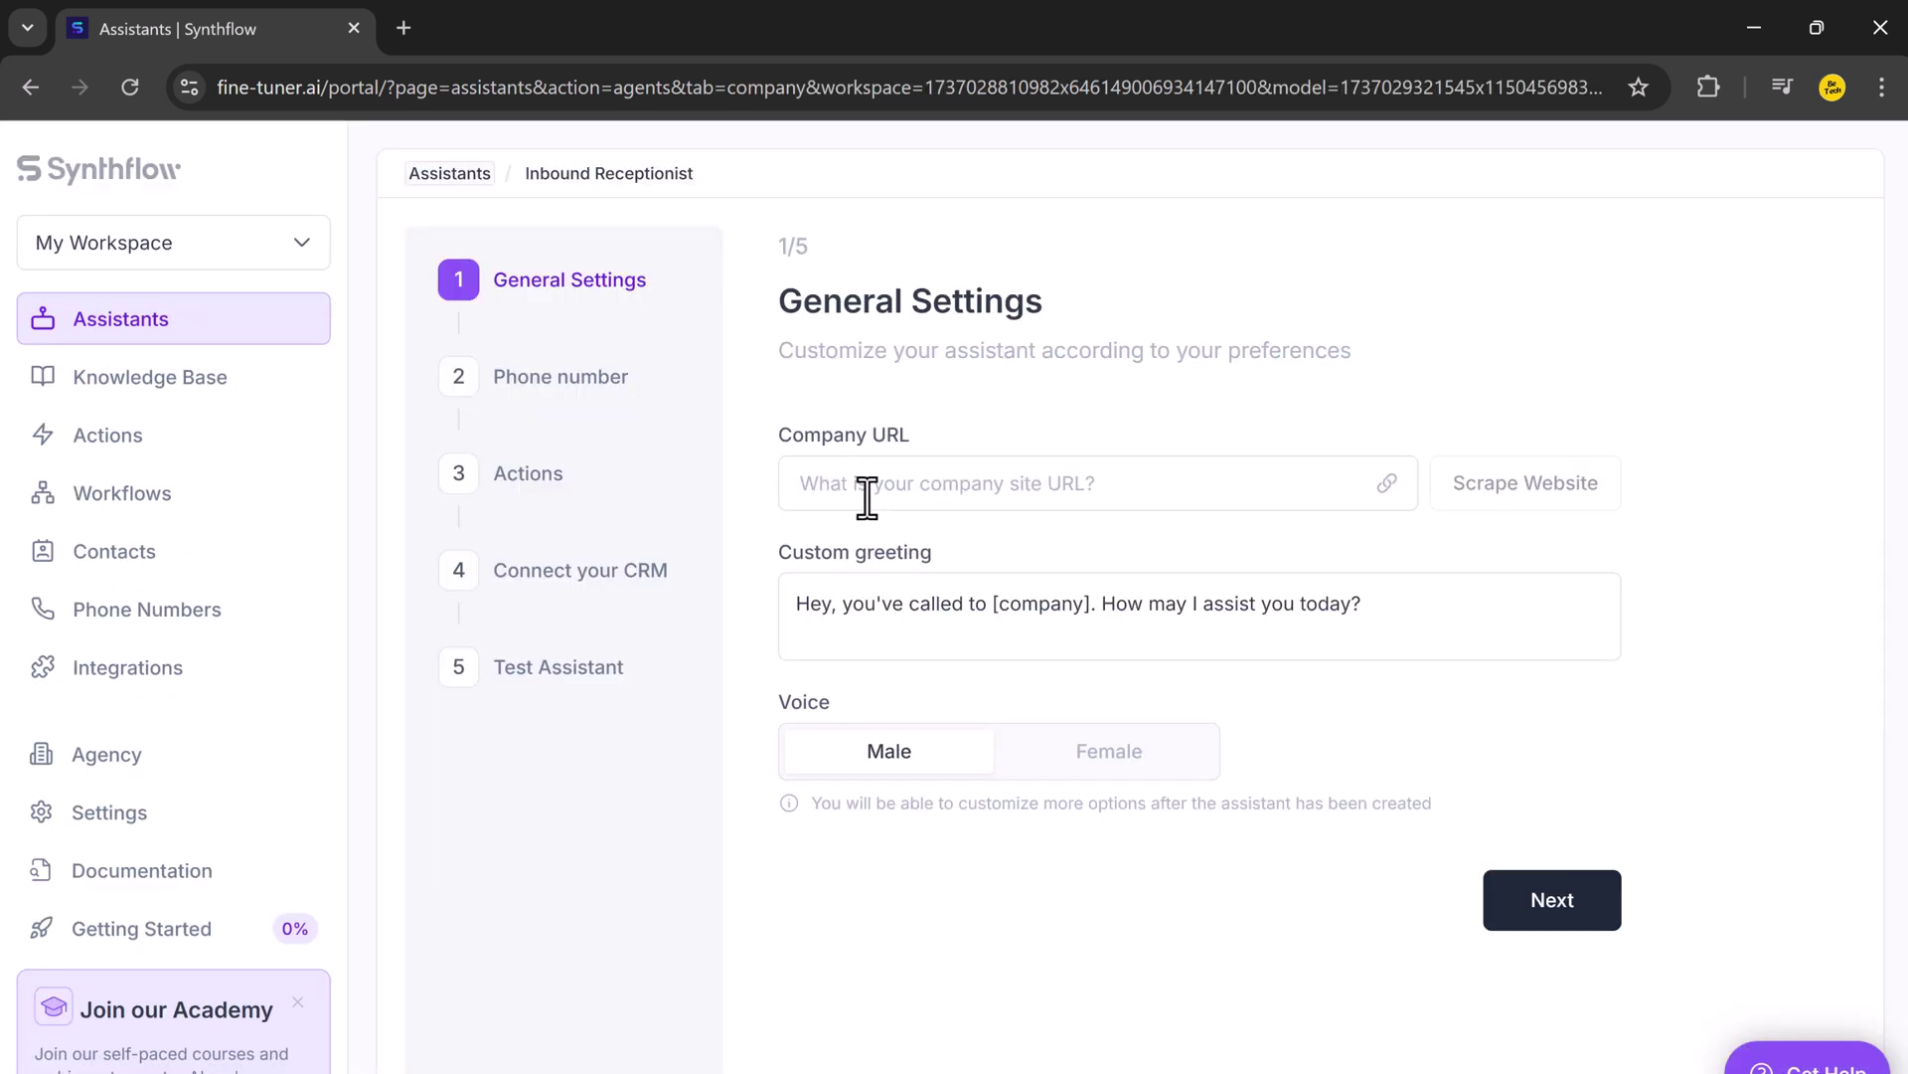
Step: Review the General Settings, leaving website and greeting unchanged, and advance to the phone number step
click(1096, 494)
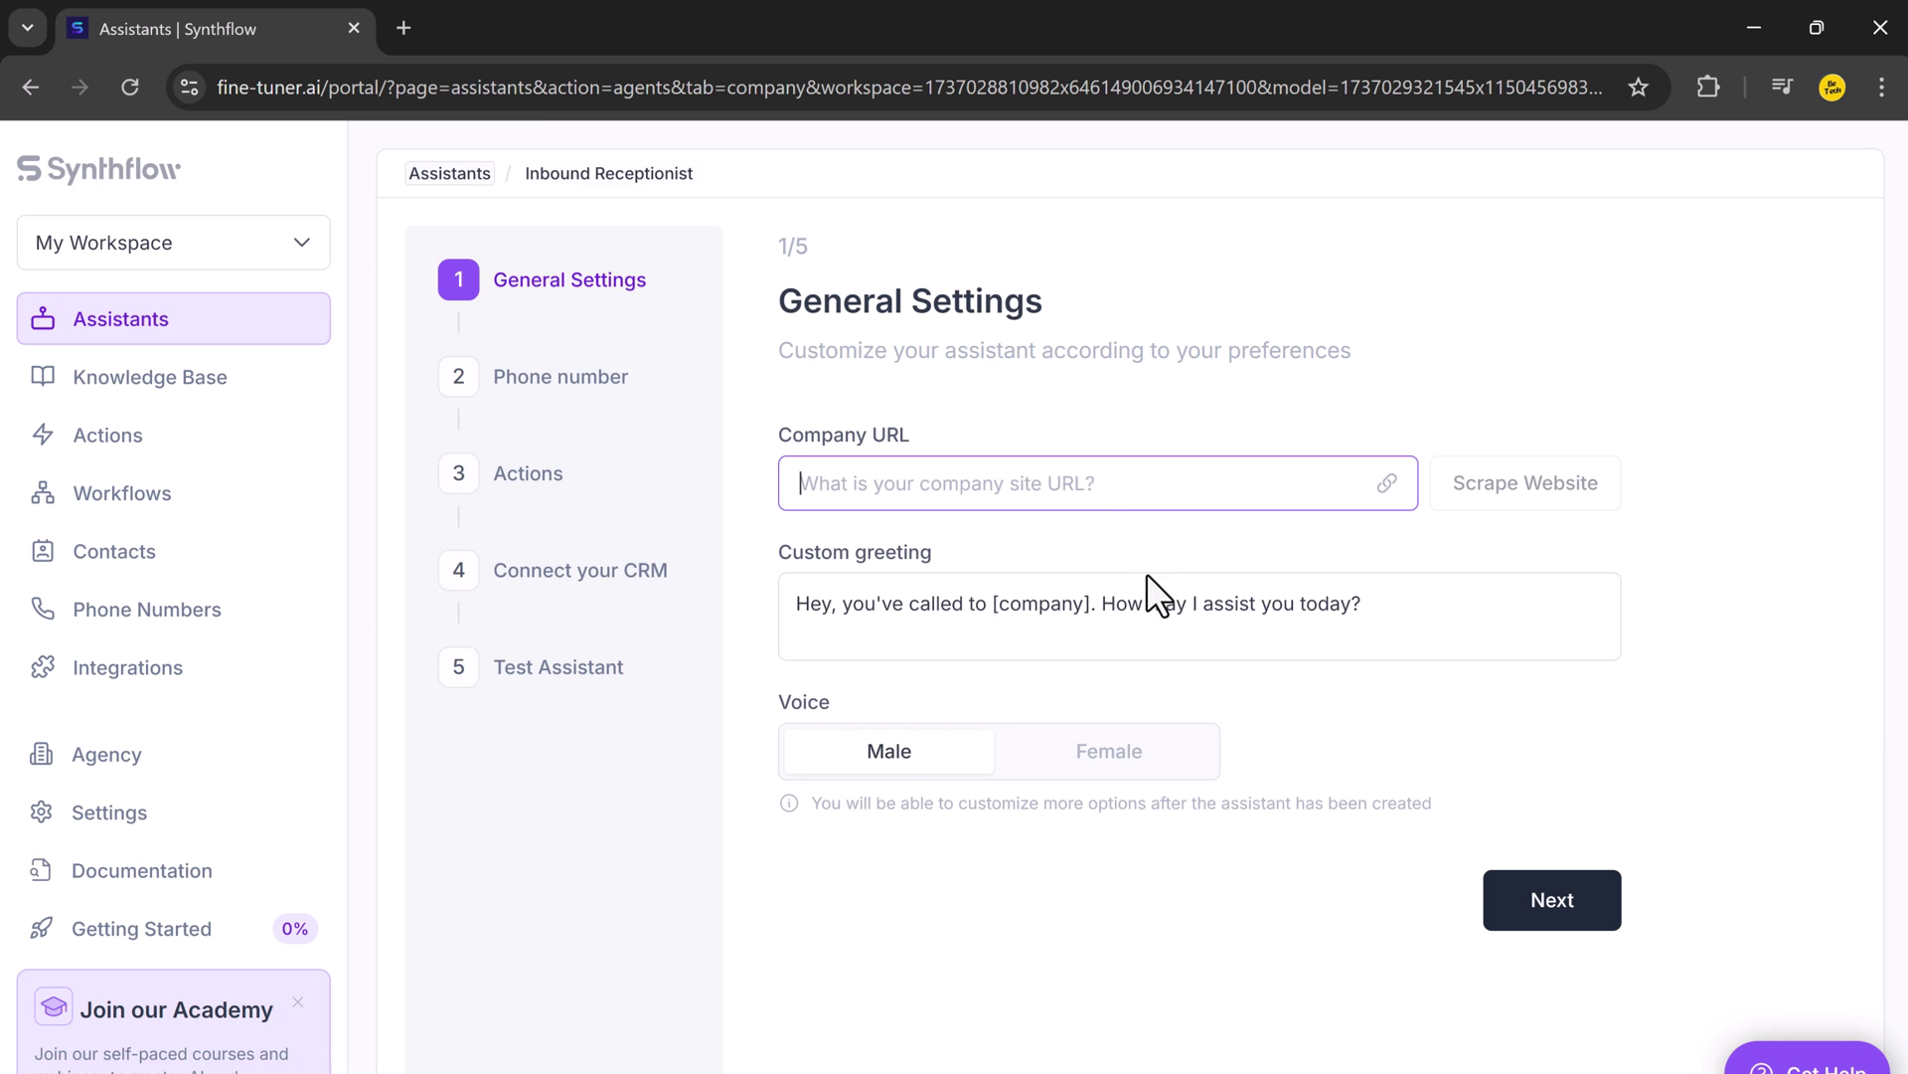
click(1136, 605)
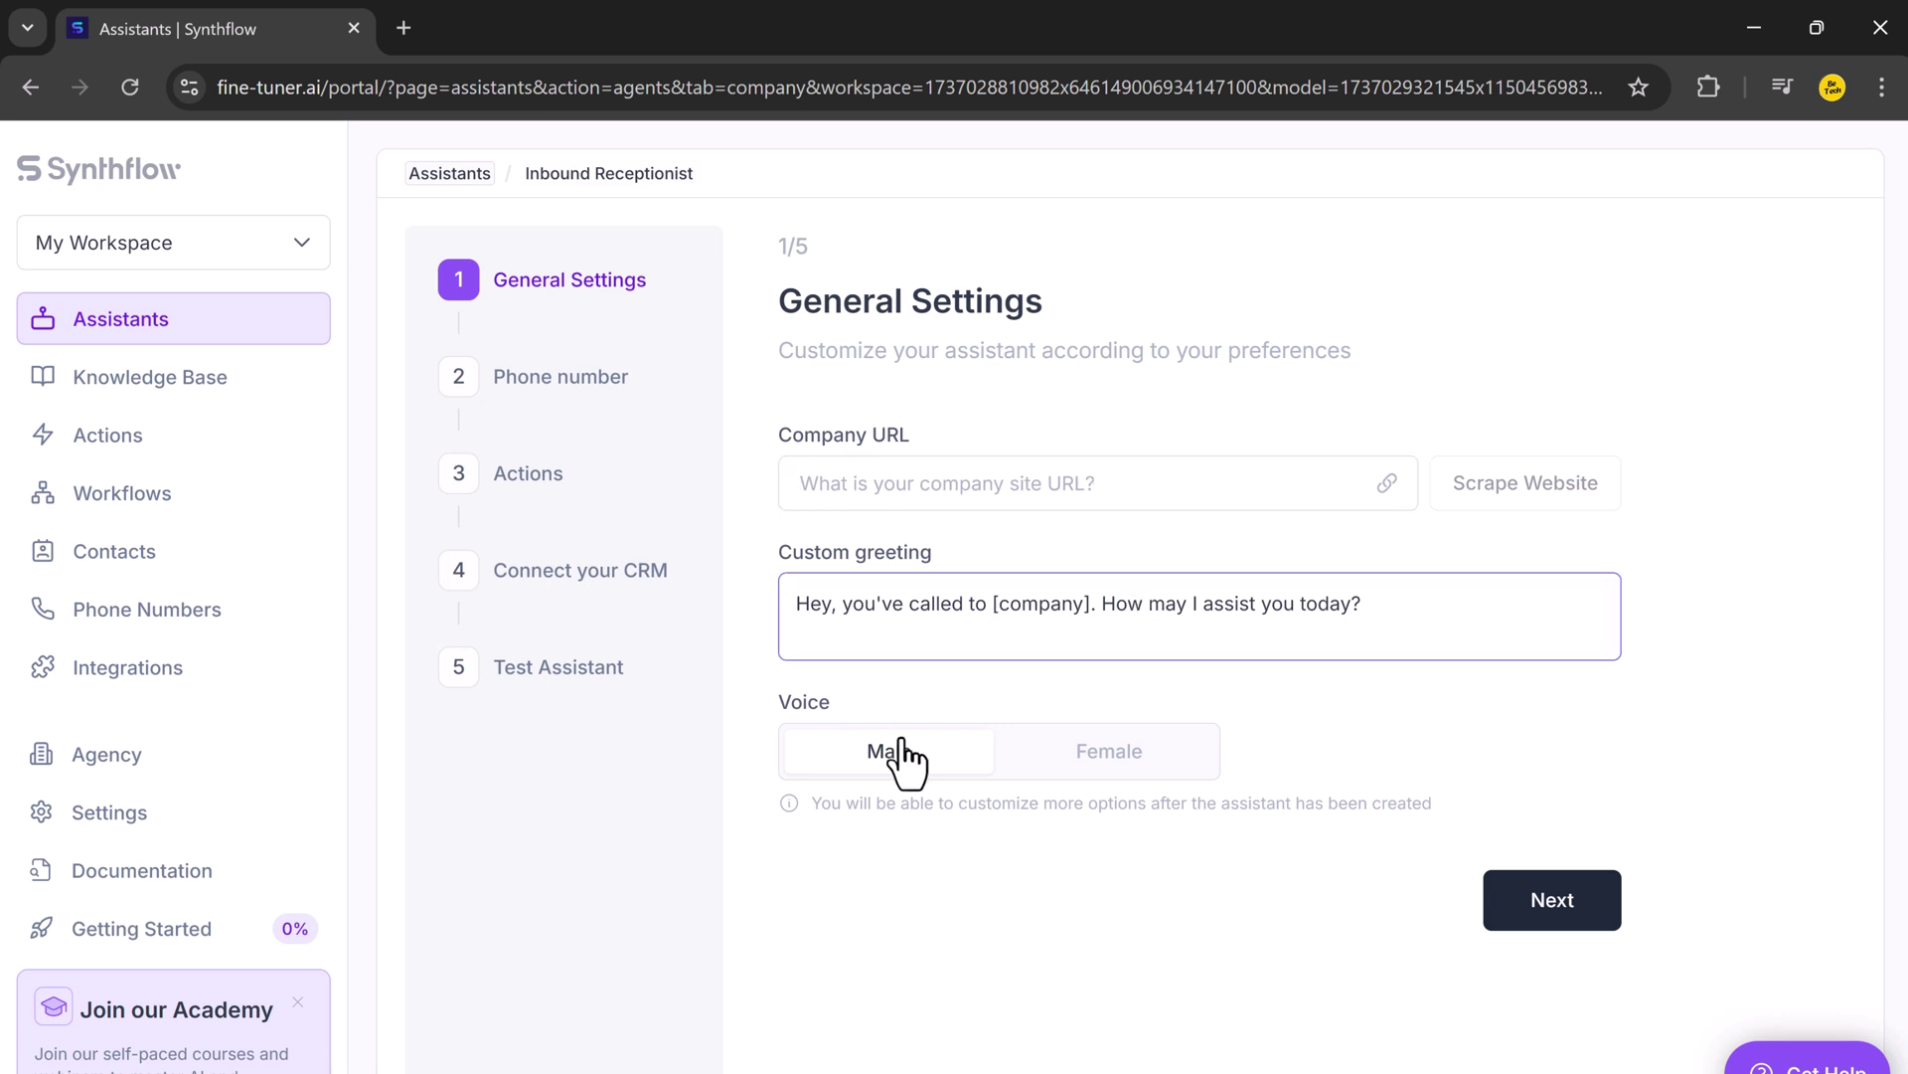
click(501, 378)
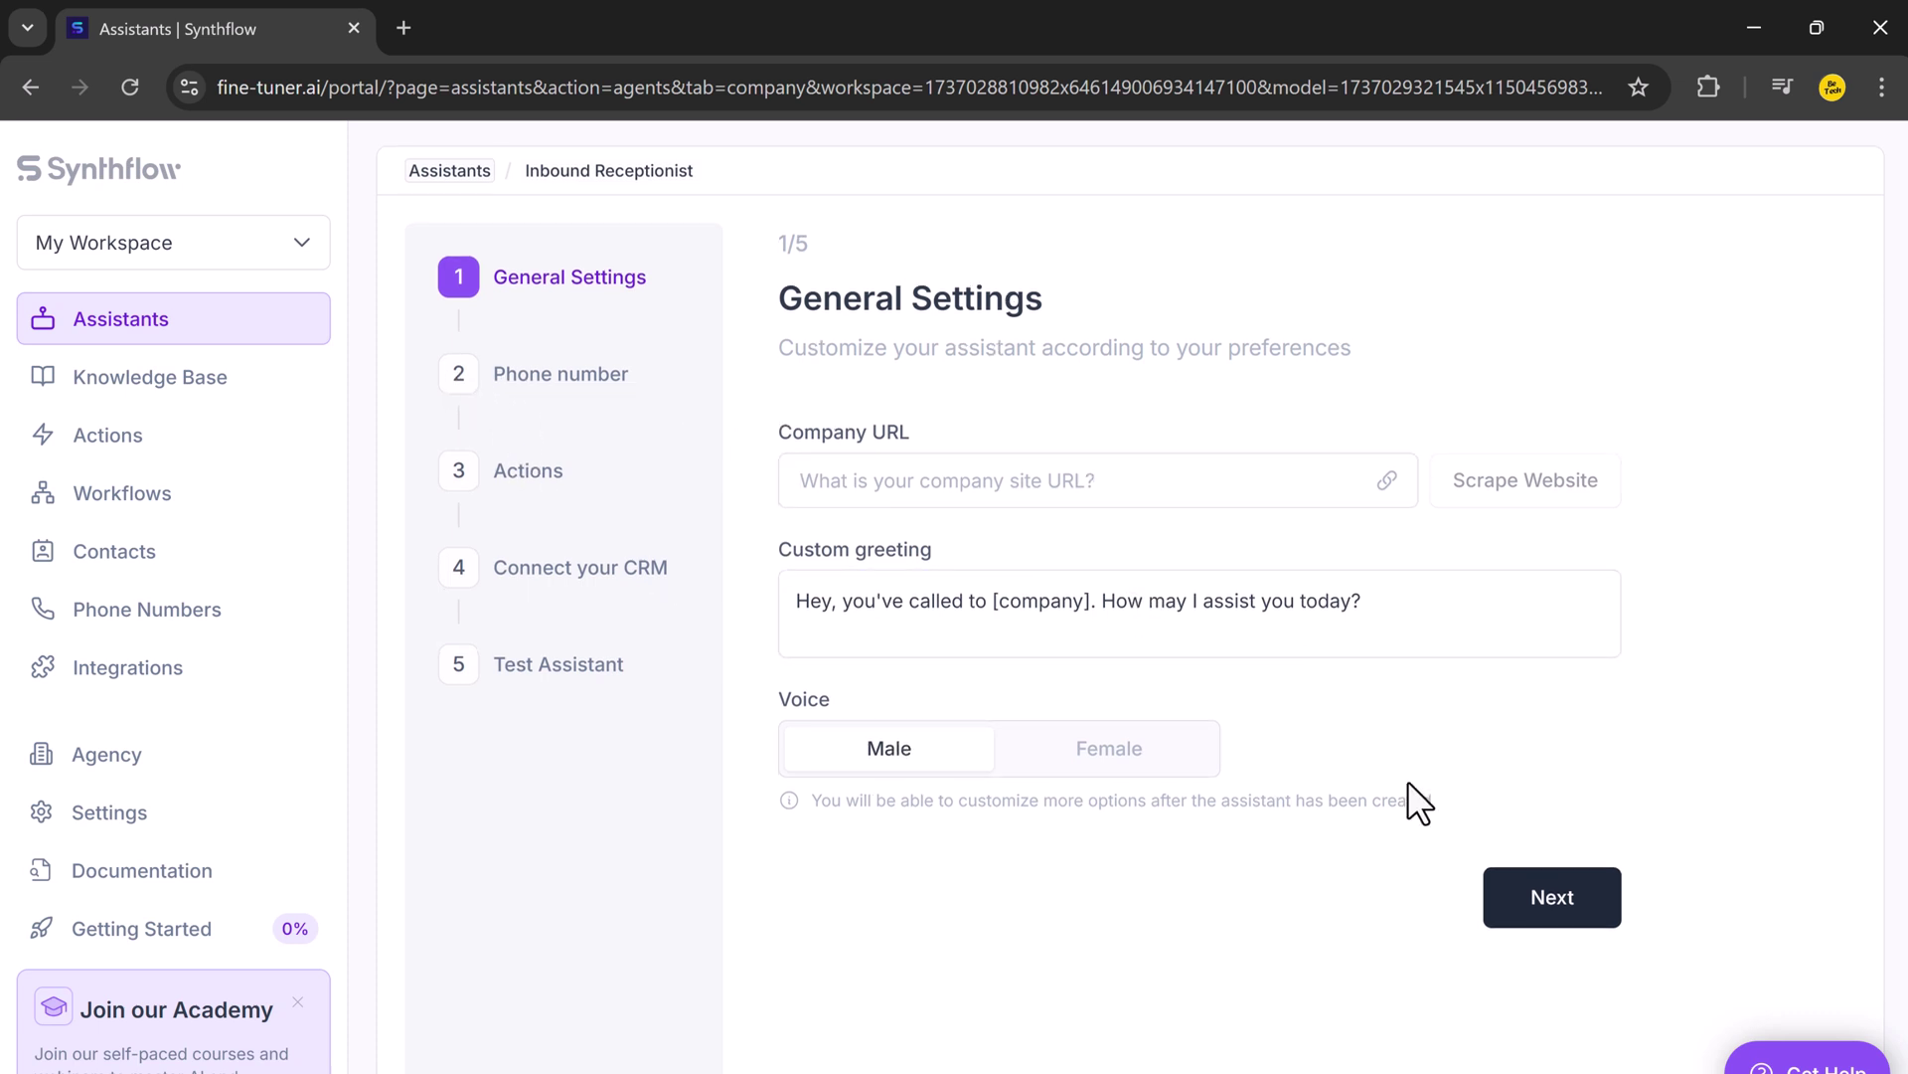
click(1530, 903)
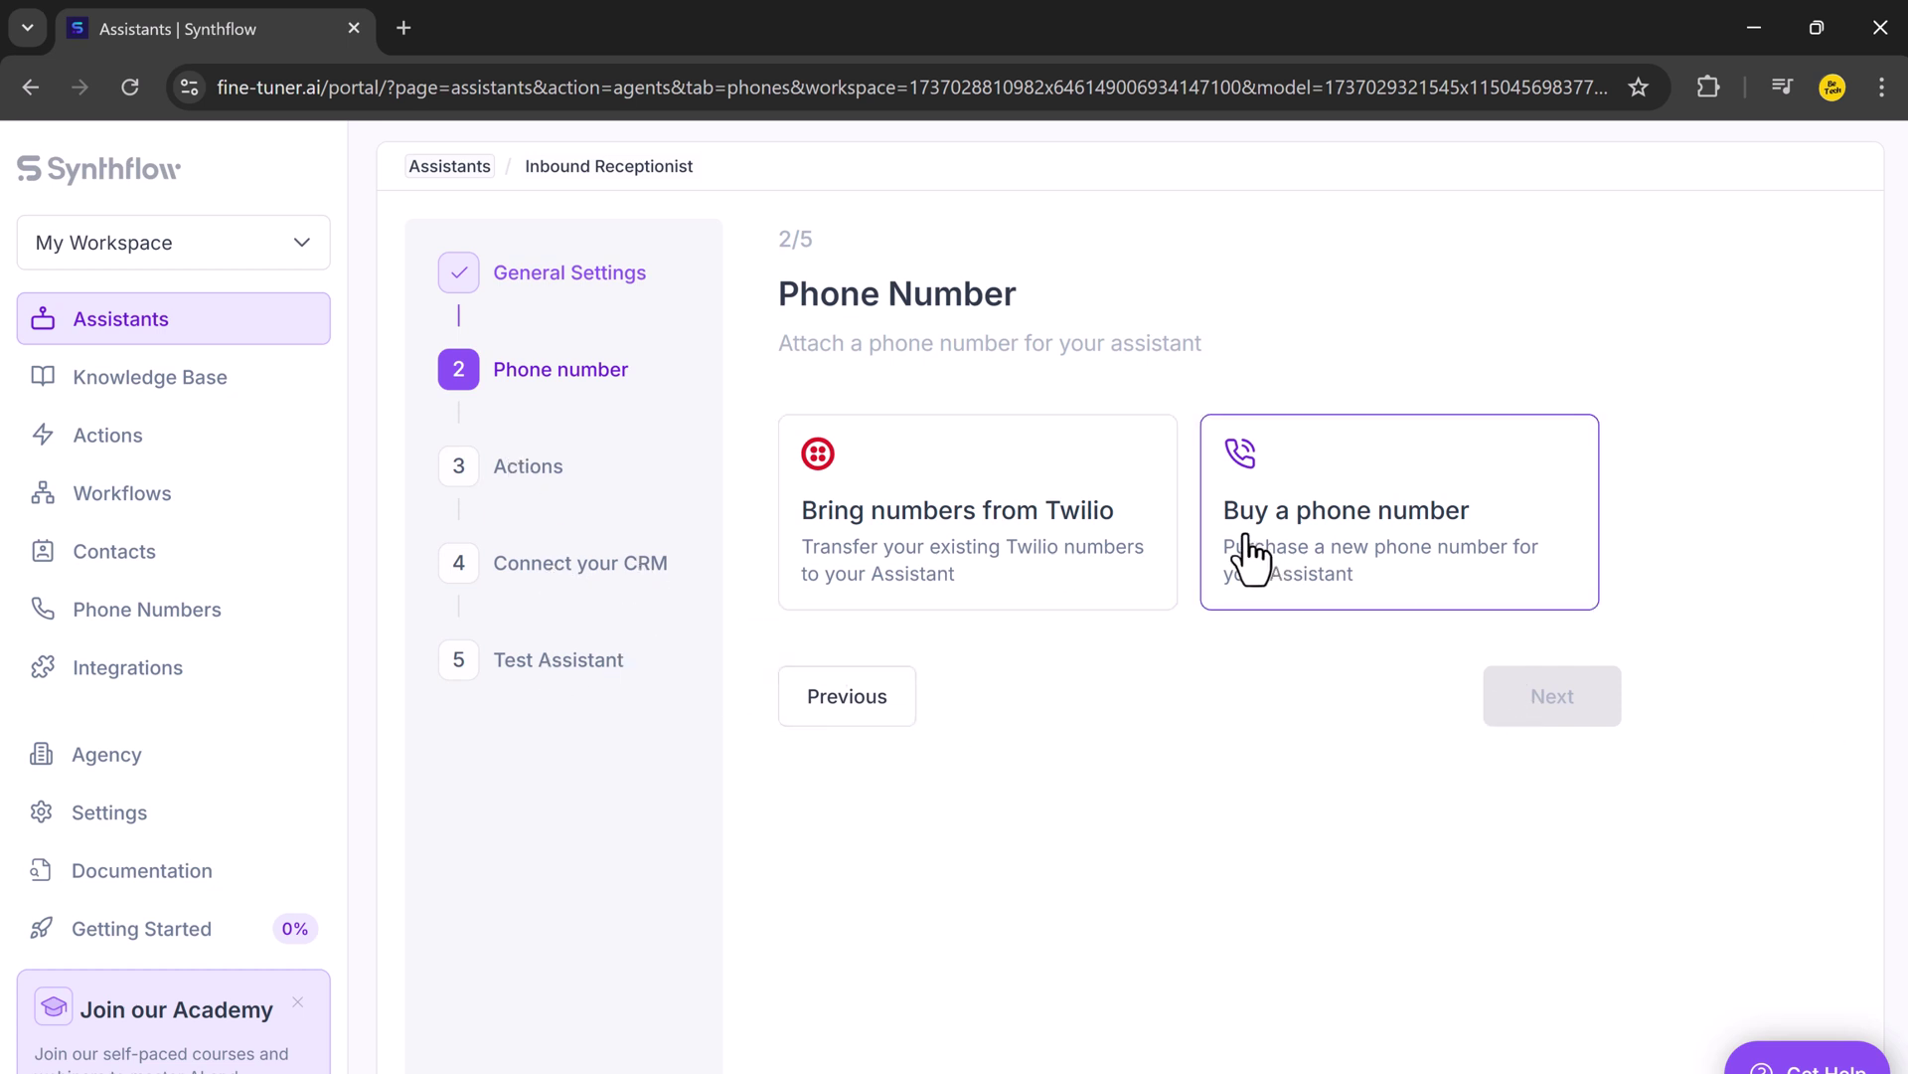
mouse_move(173, 448)
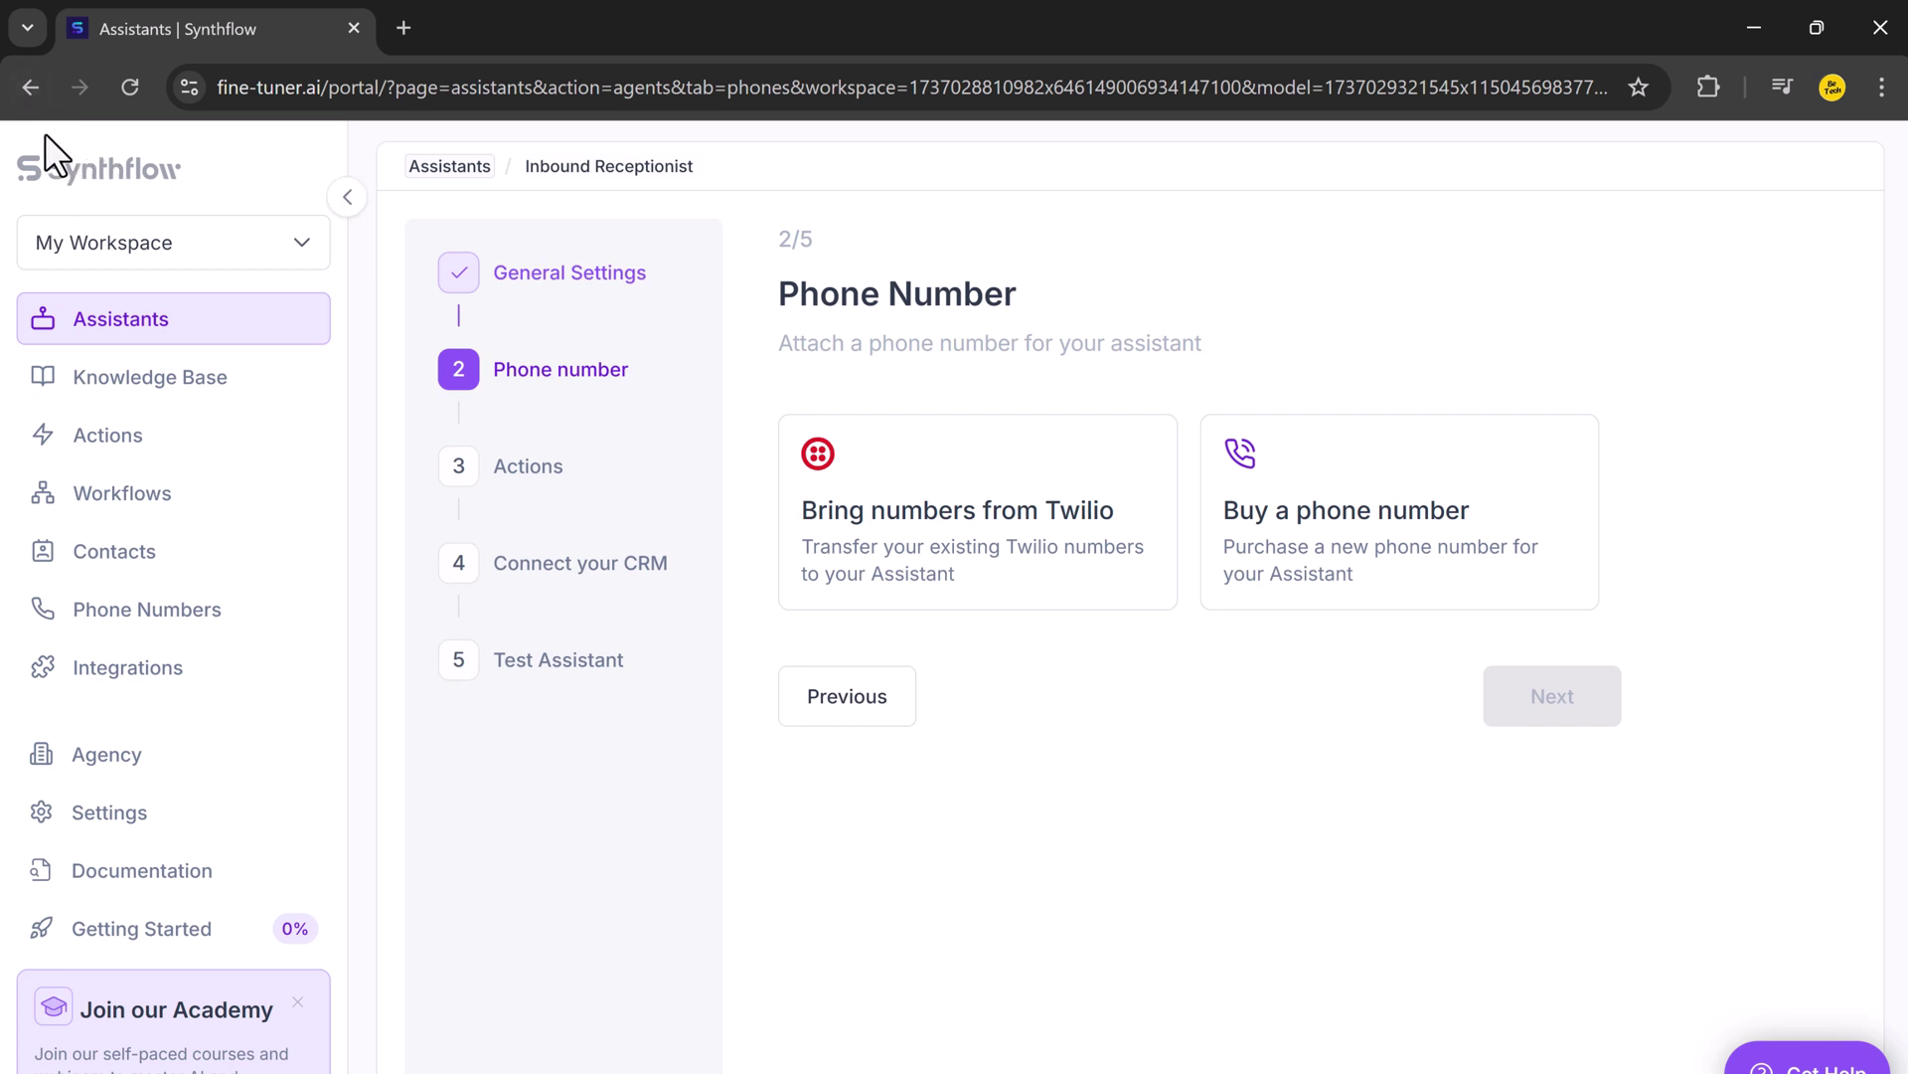
Step: Navigate back to the Assistants list, where Inbound Receptionist now appears as a third assistant
click(28, 98)
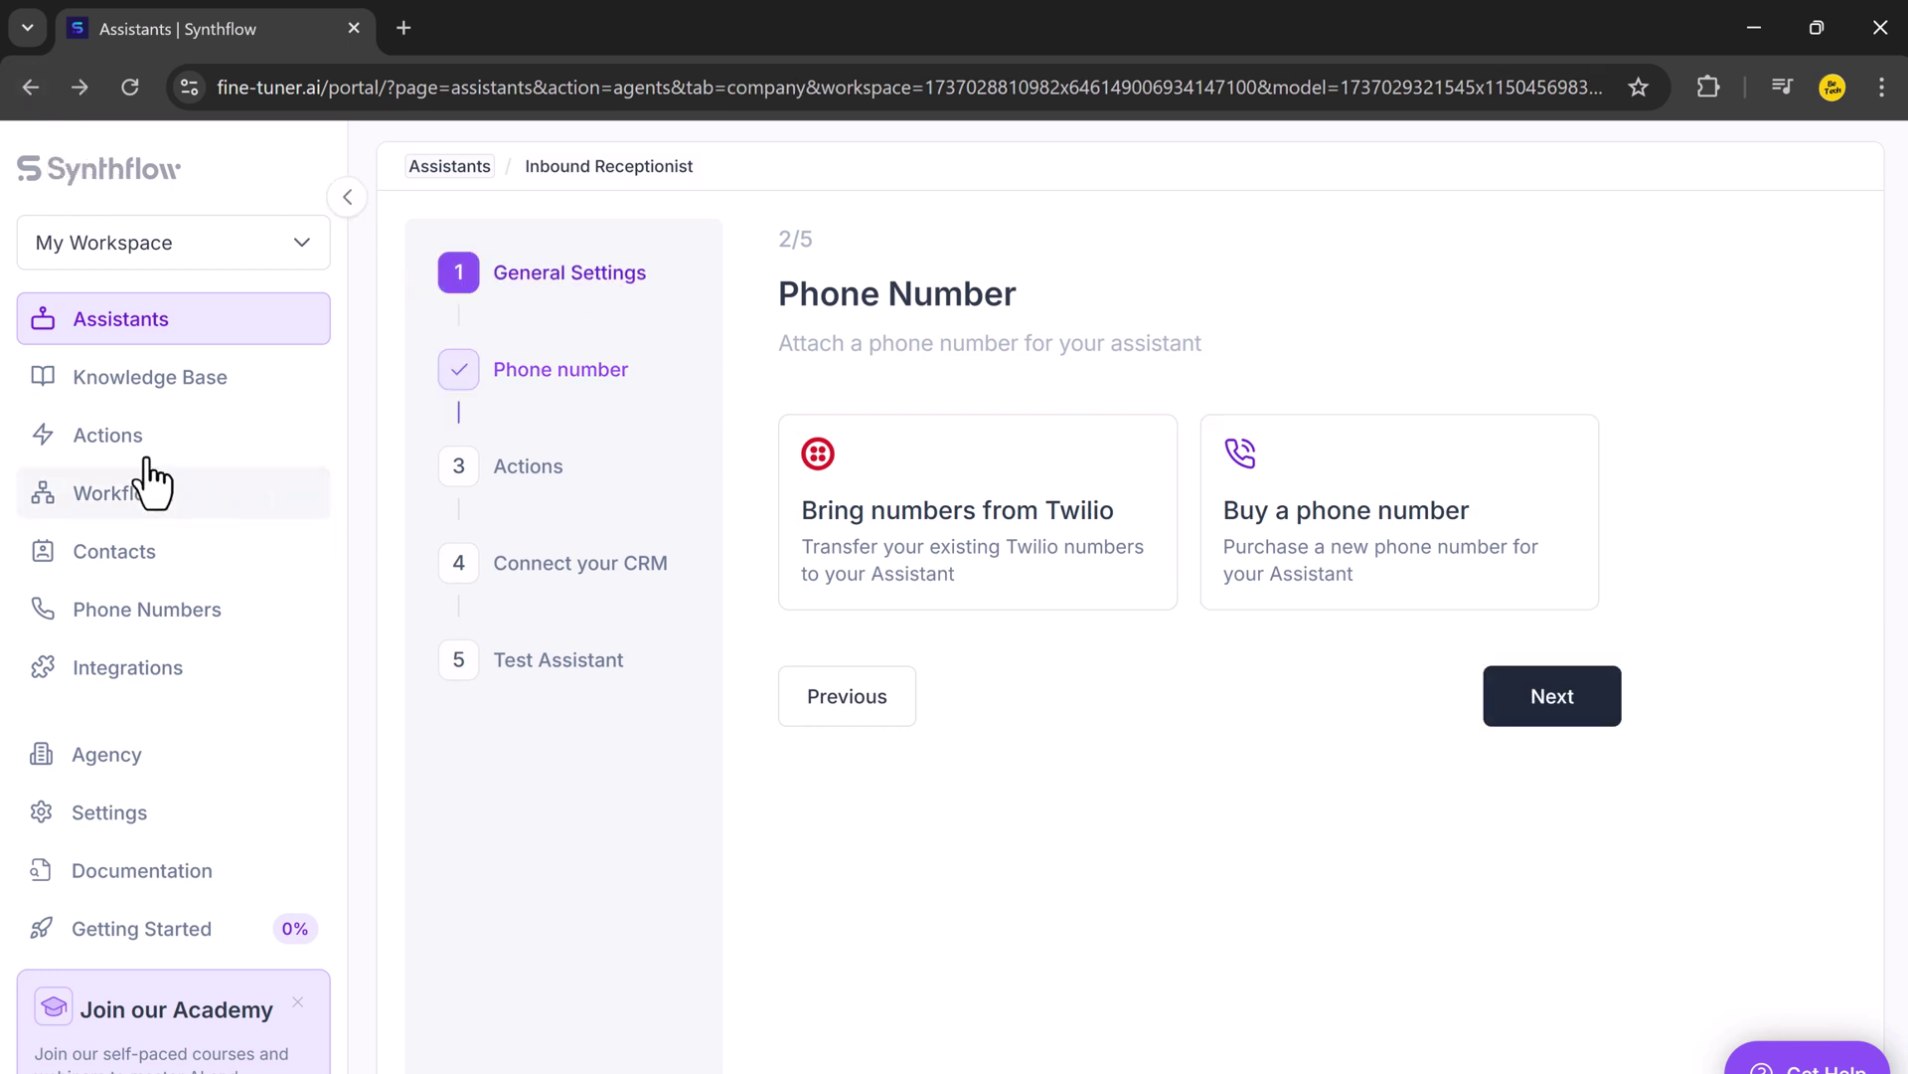
click(29, 93)
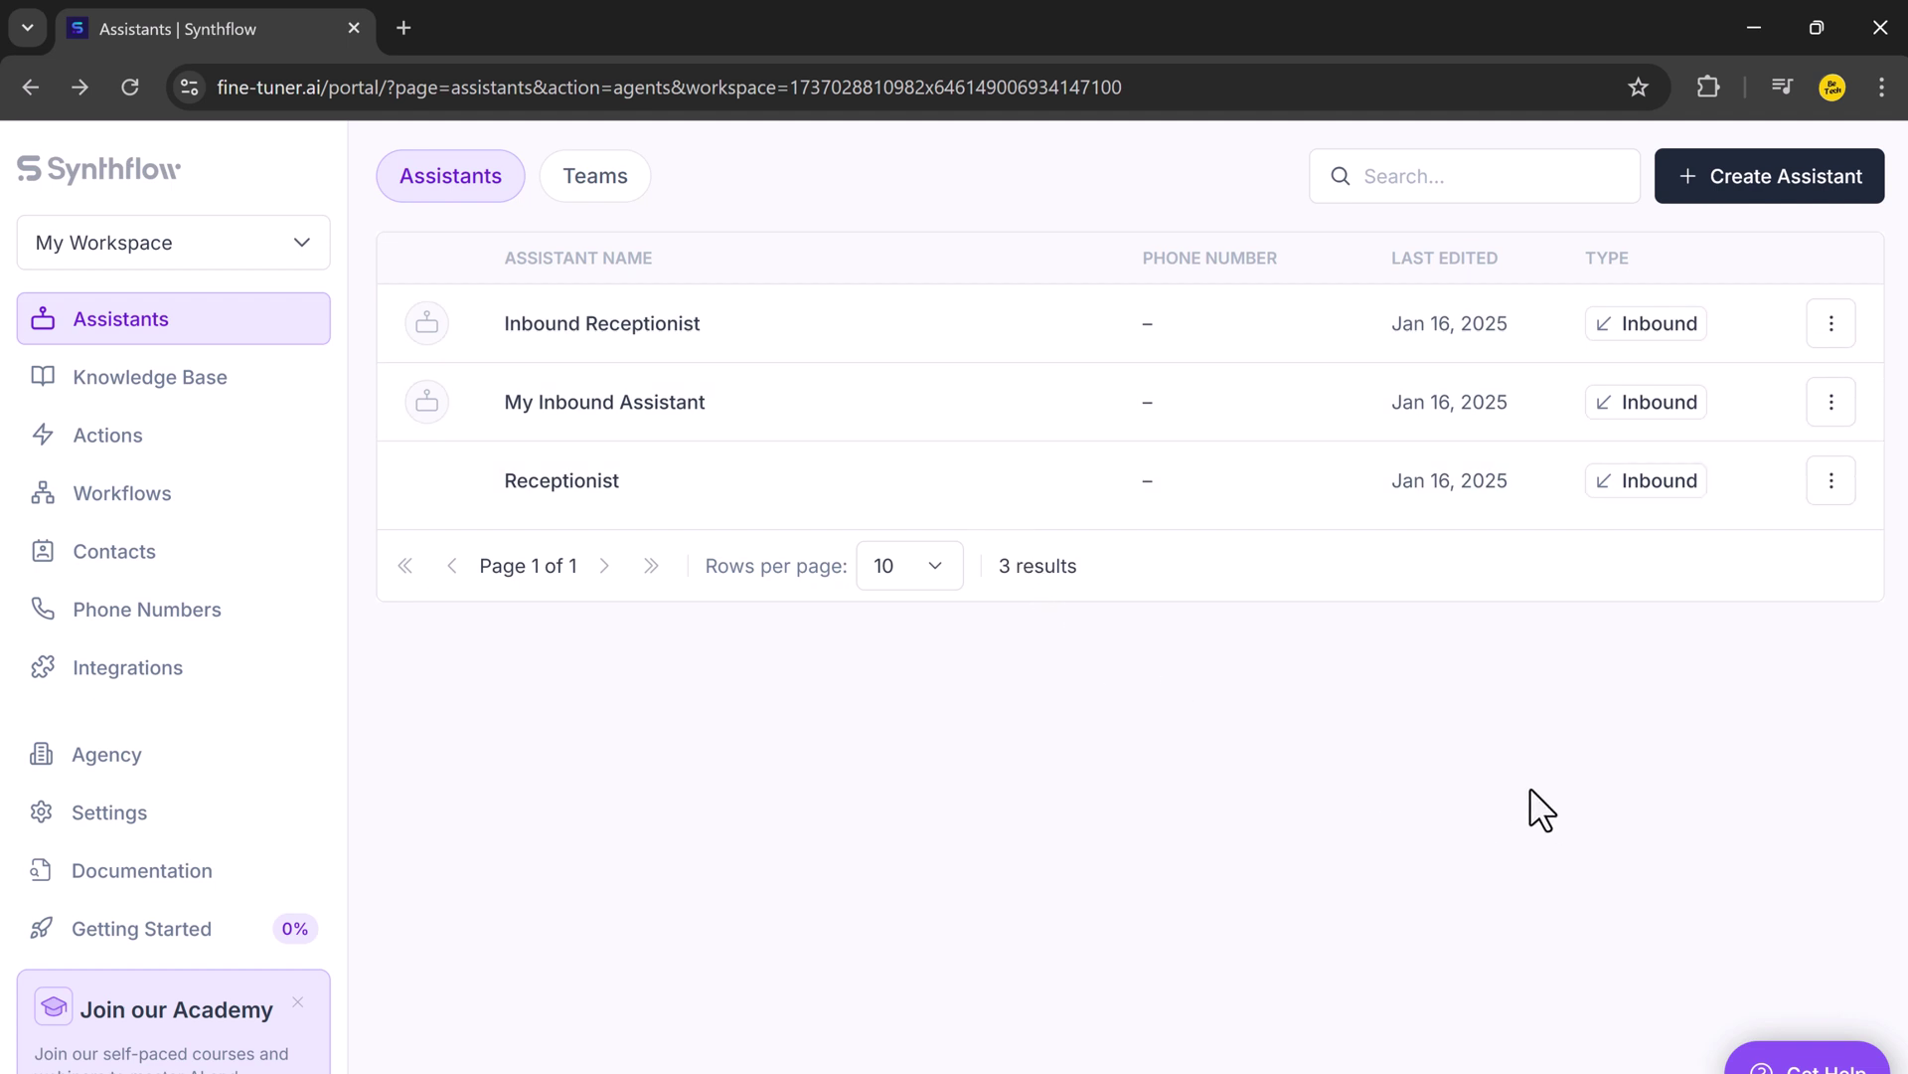
Step: View the Receptionist assistant's dashboard filtered to the Test campaign, showing no calls or actions
click(597, 481)
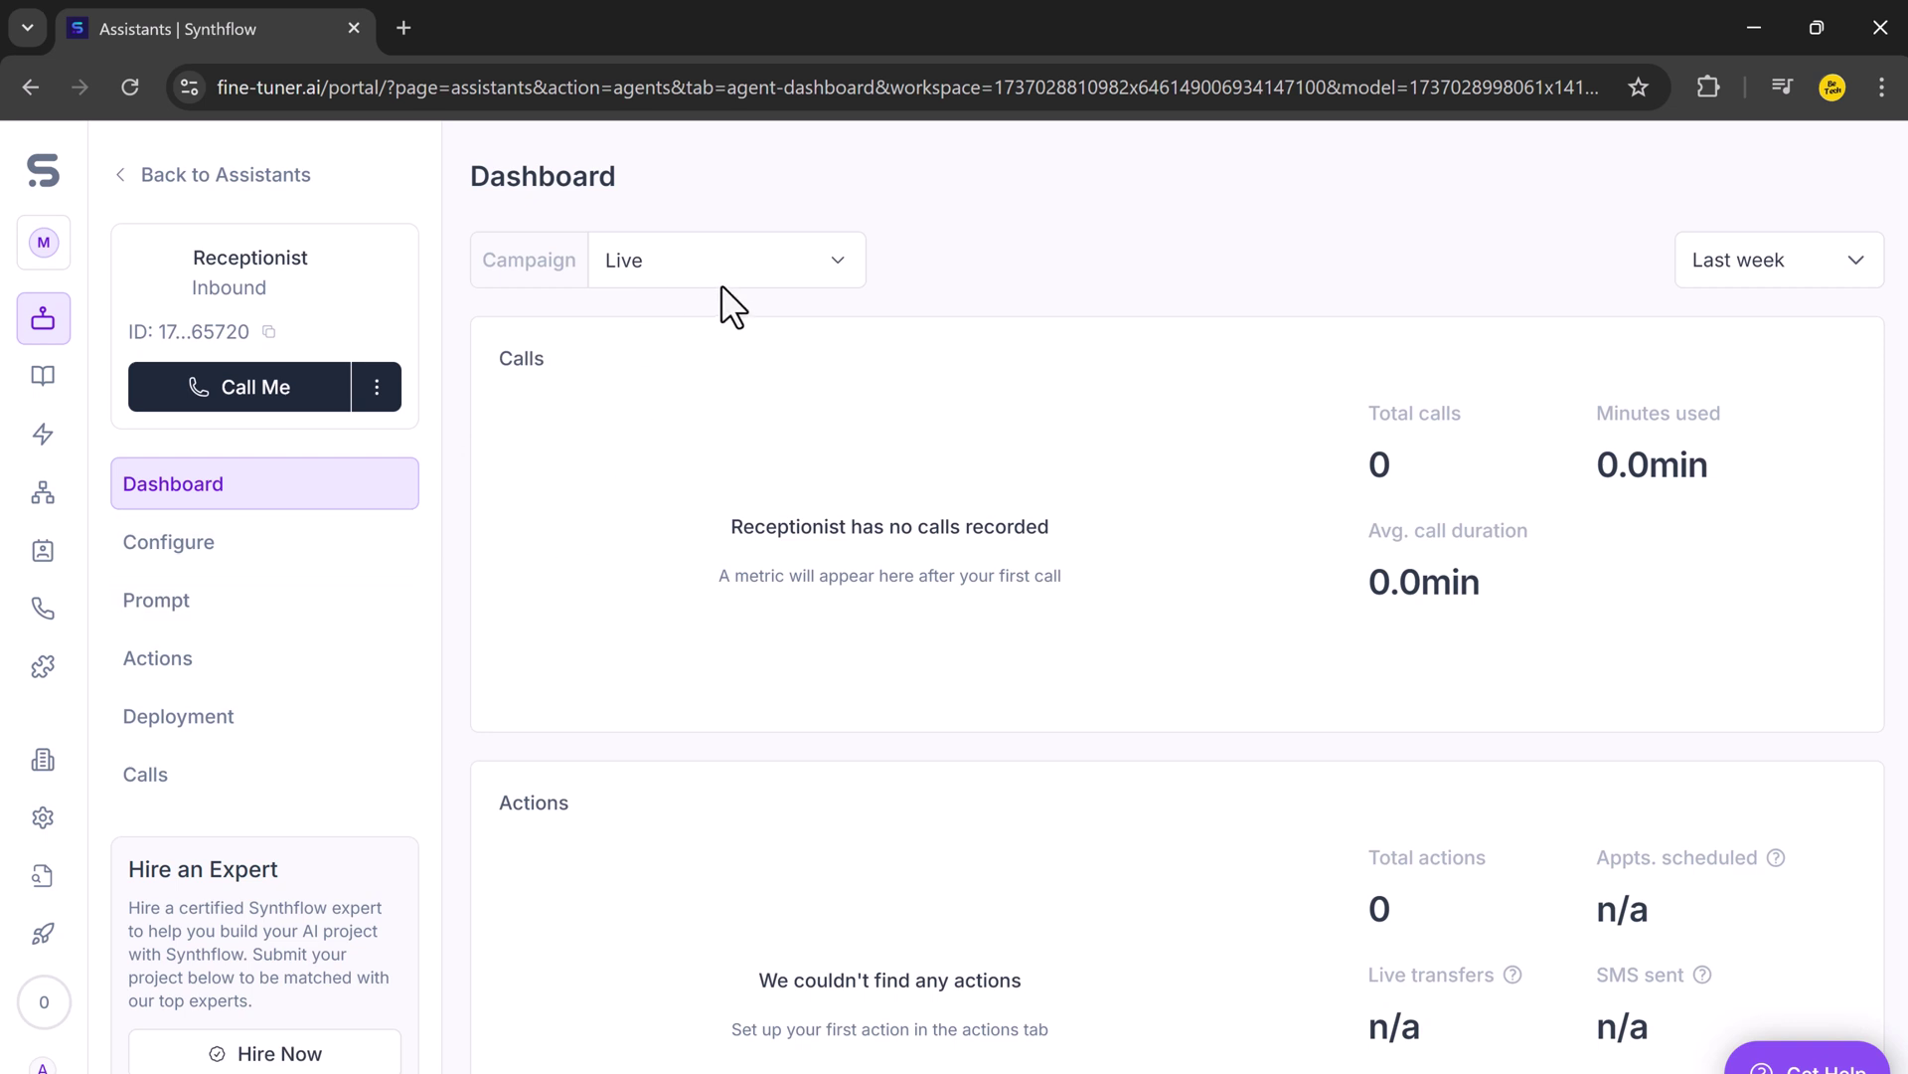
click(790, 263)
click(800, 337)
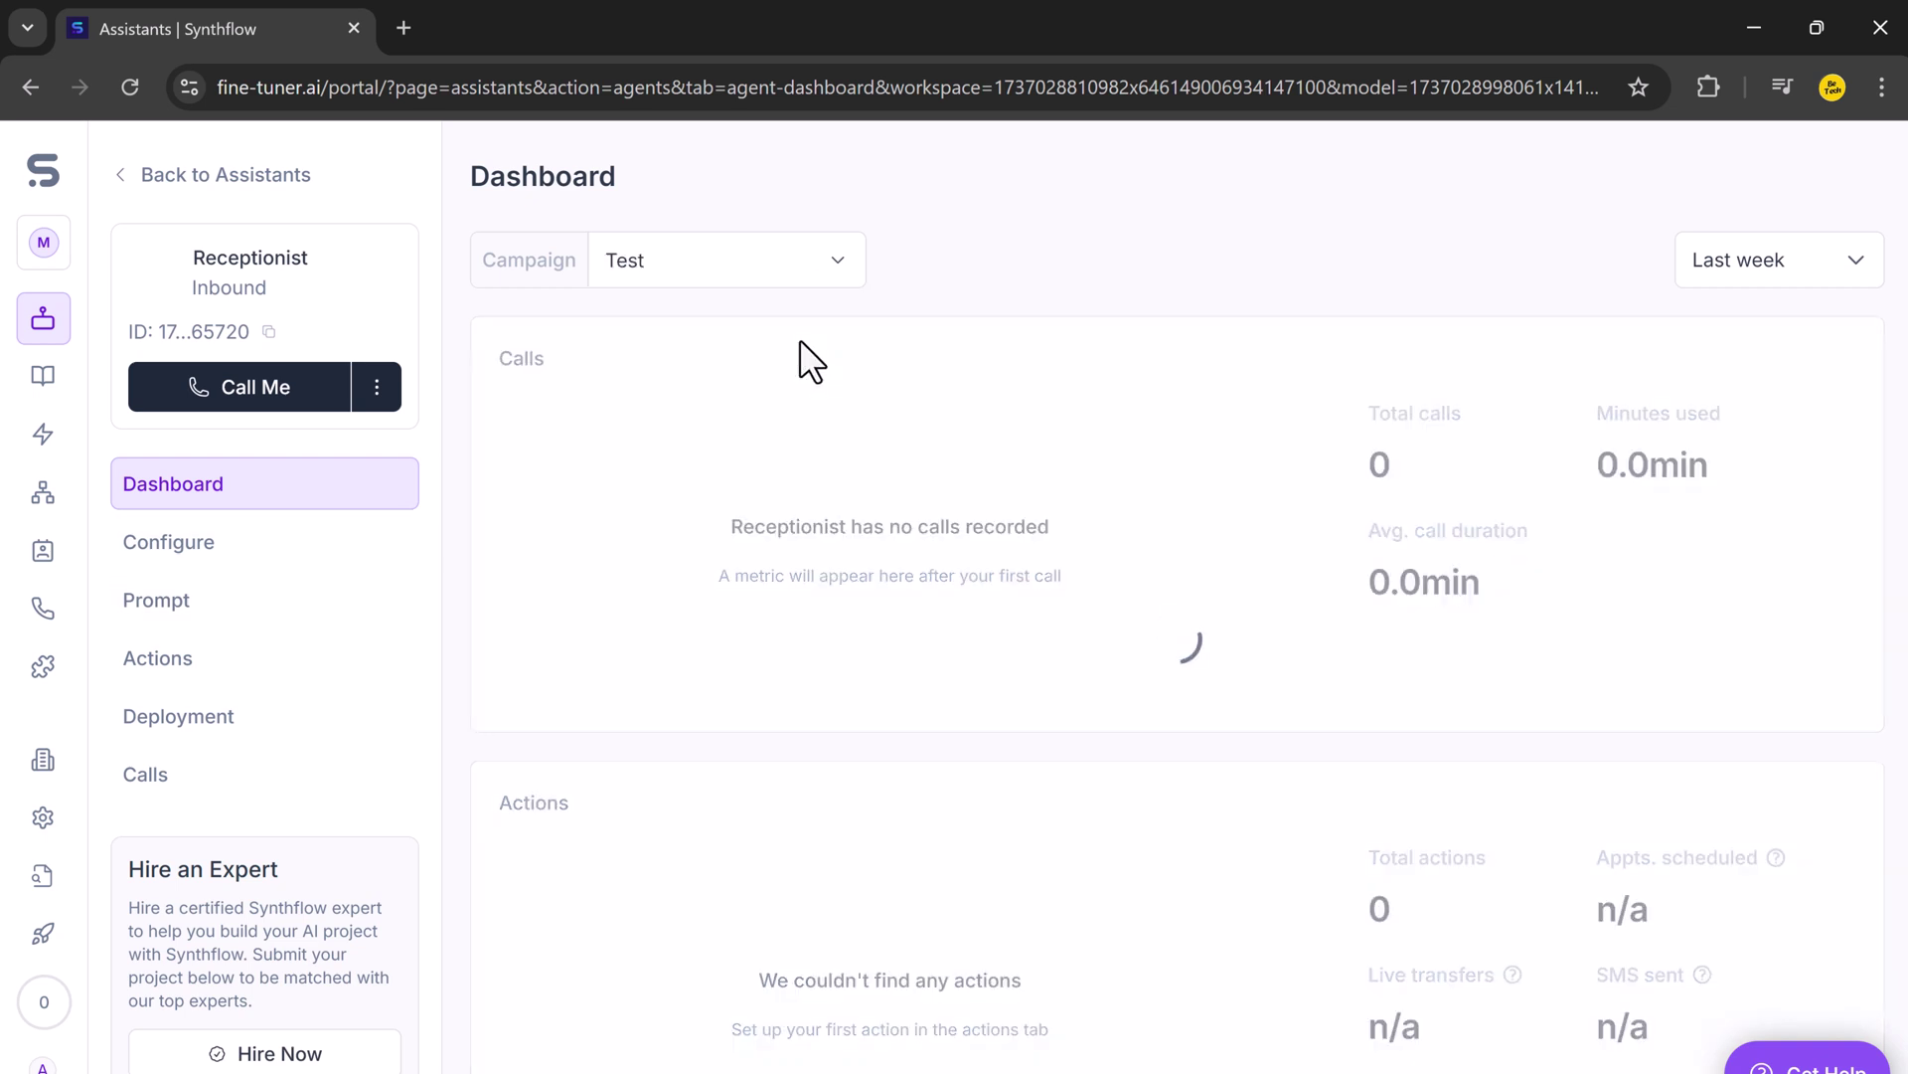
scroll(1155, 432, down, 5)
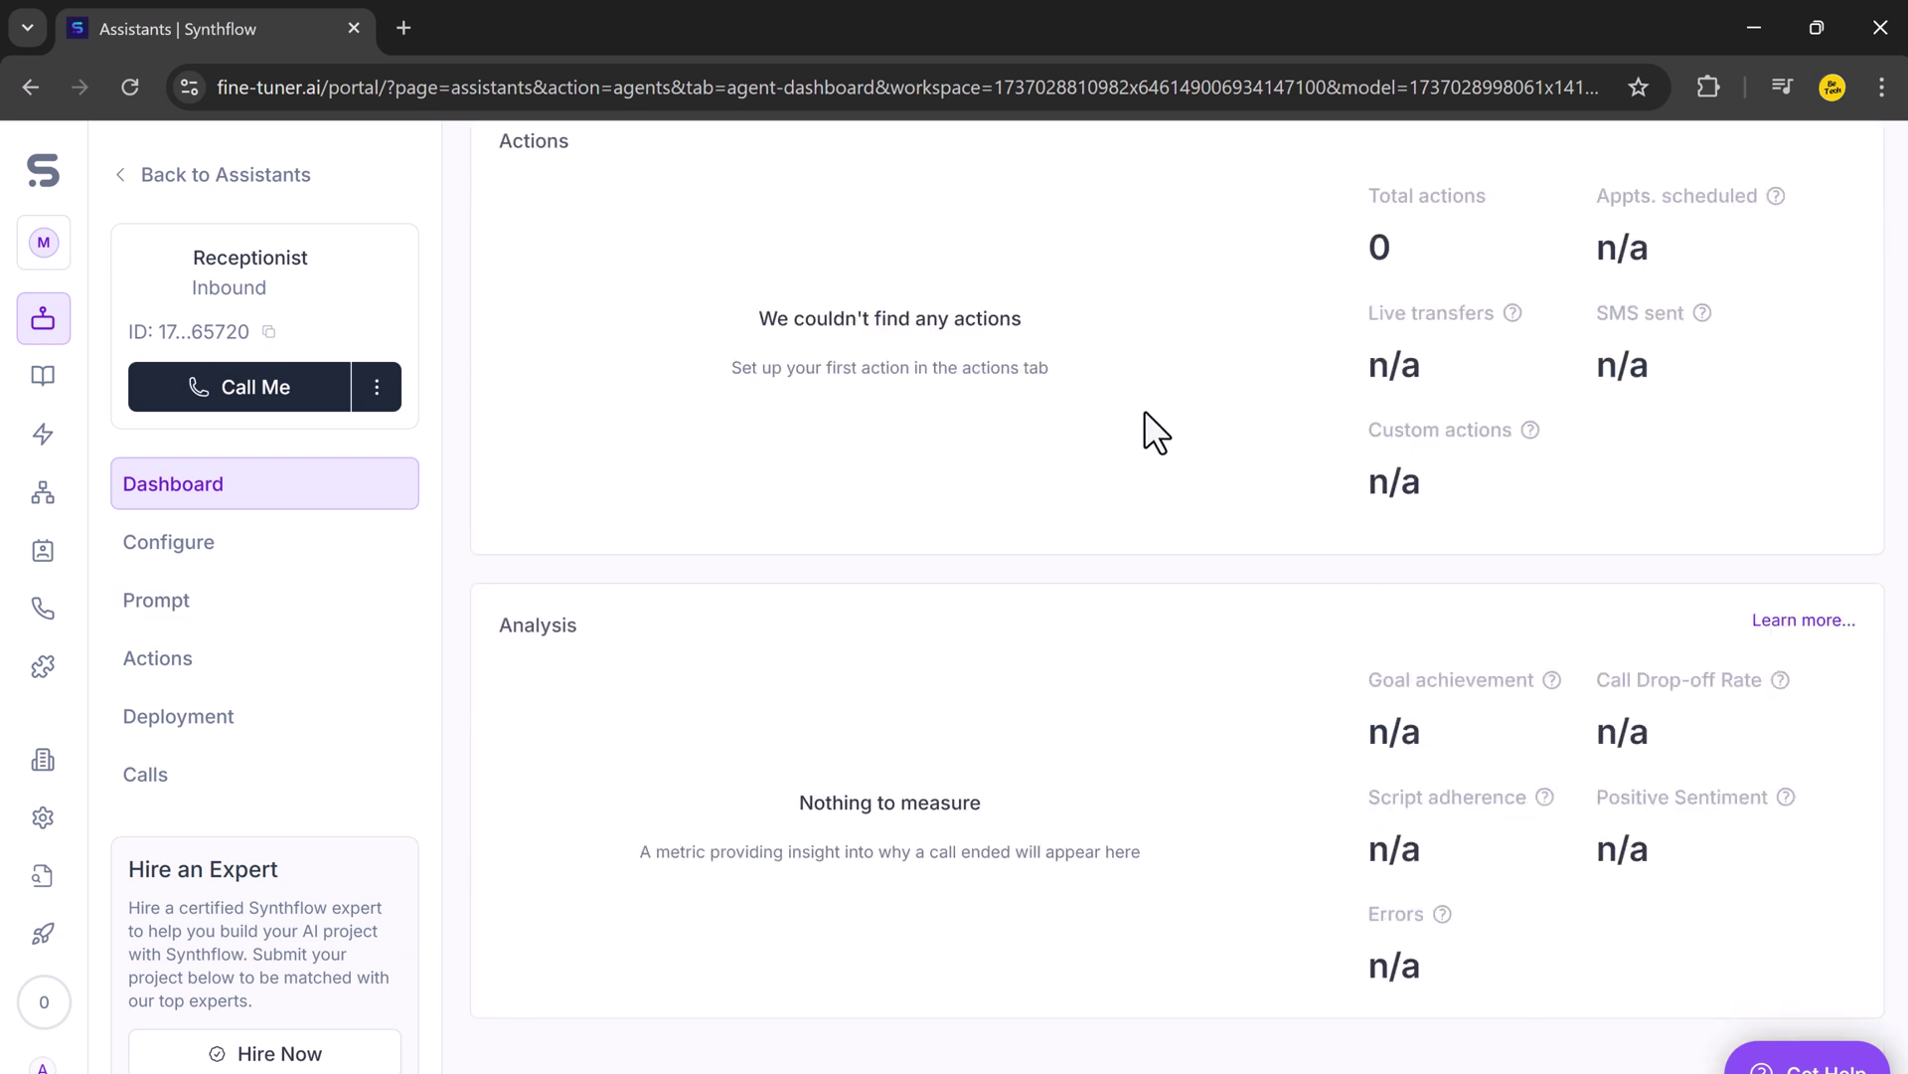
scroll(1144, 413, up, 5)
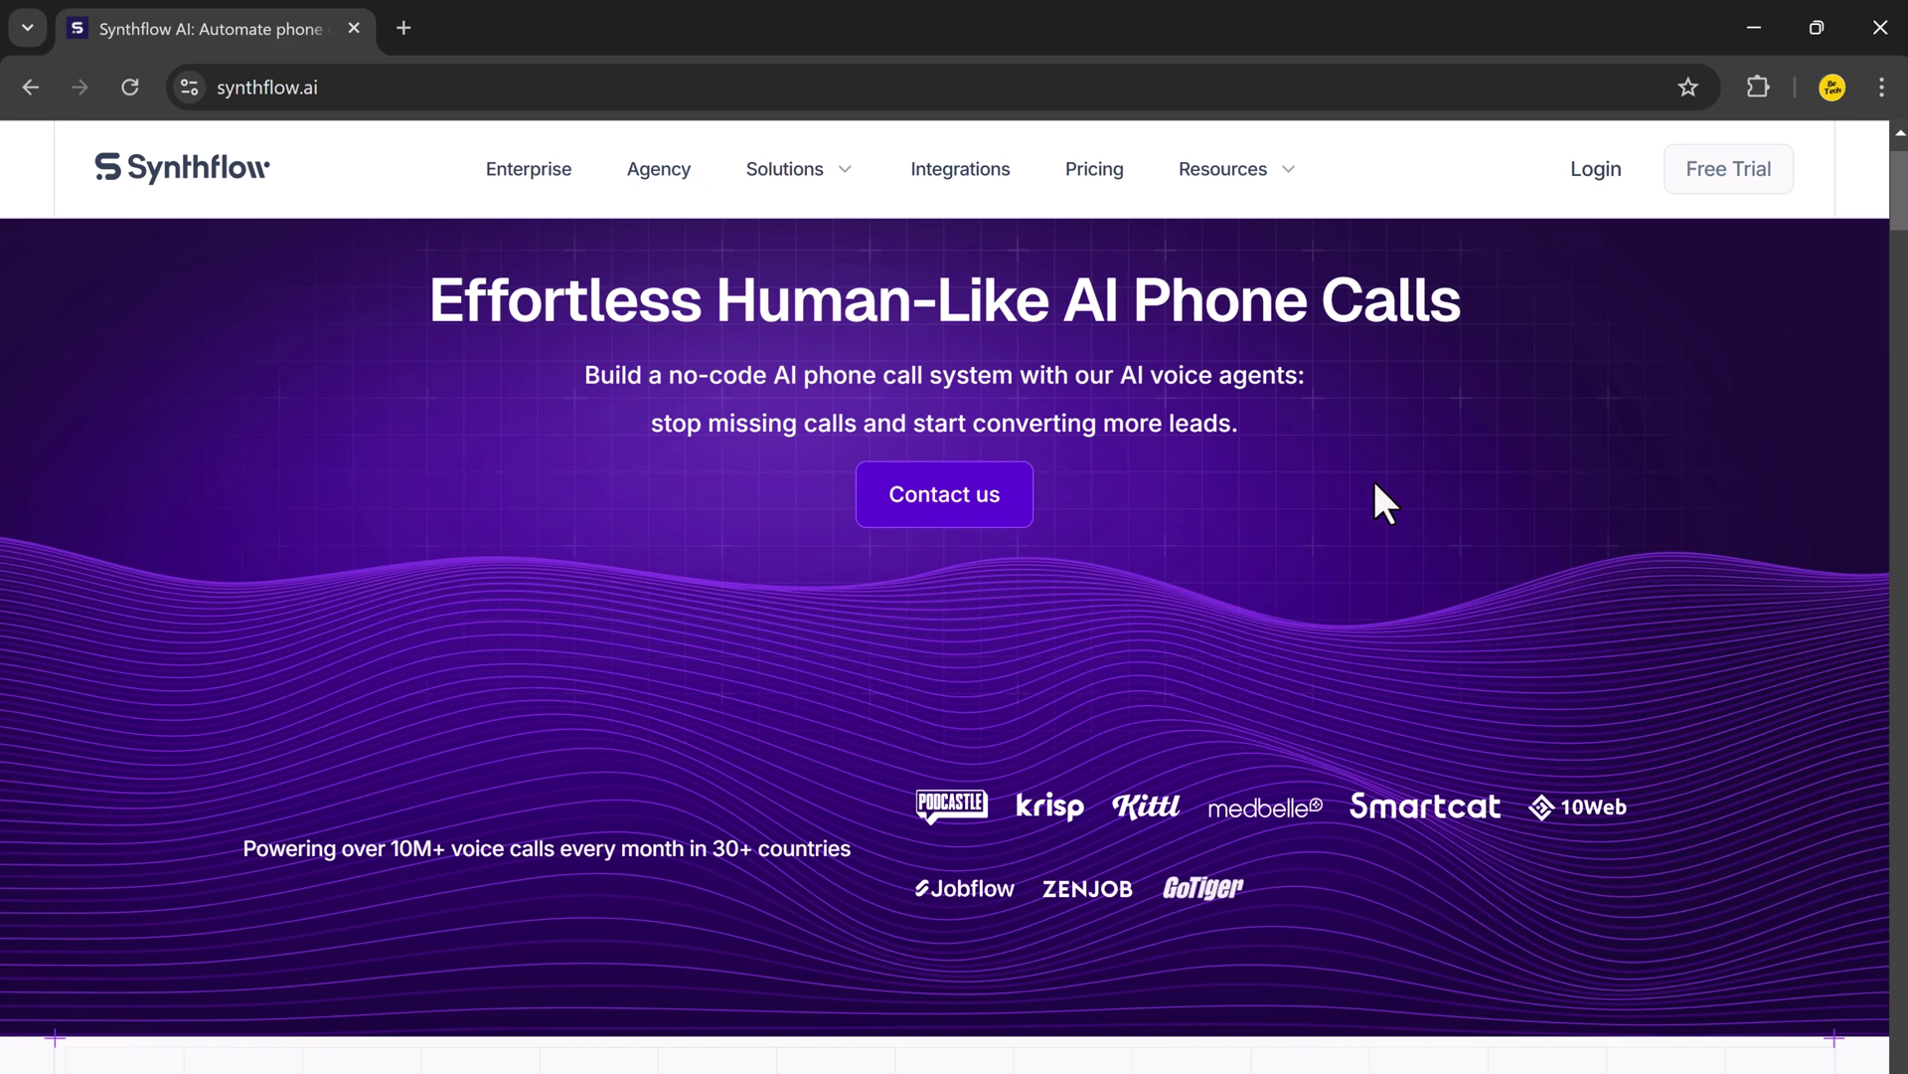
scroll(1373, 481, down, 5)
scroll(1372, 499, down, 1)
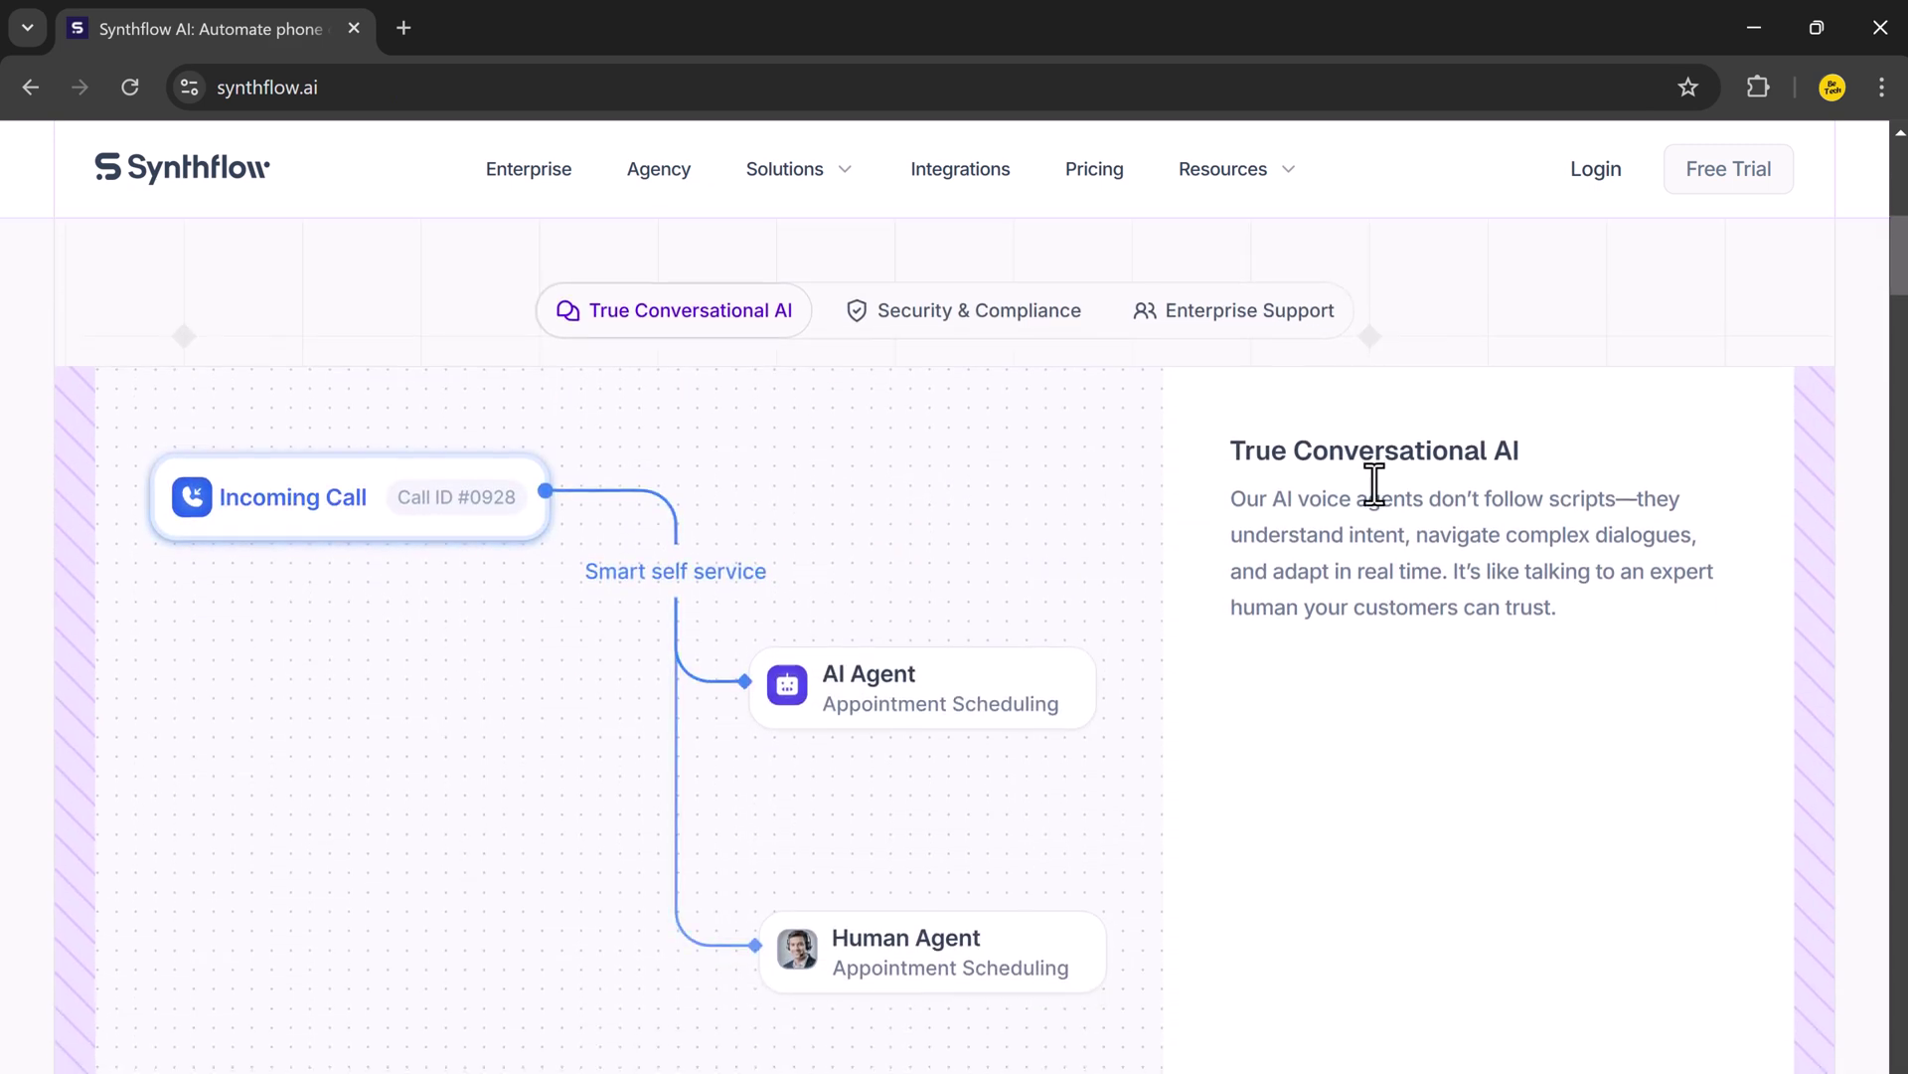
scroll(902, 468, down, 1)
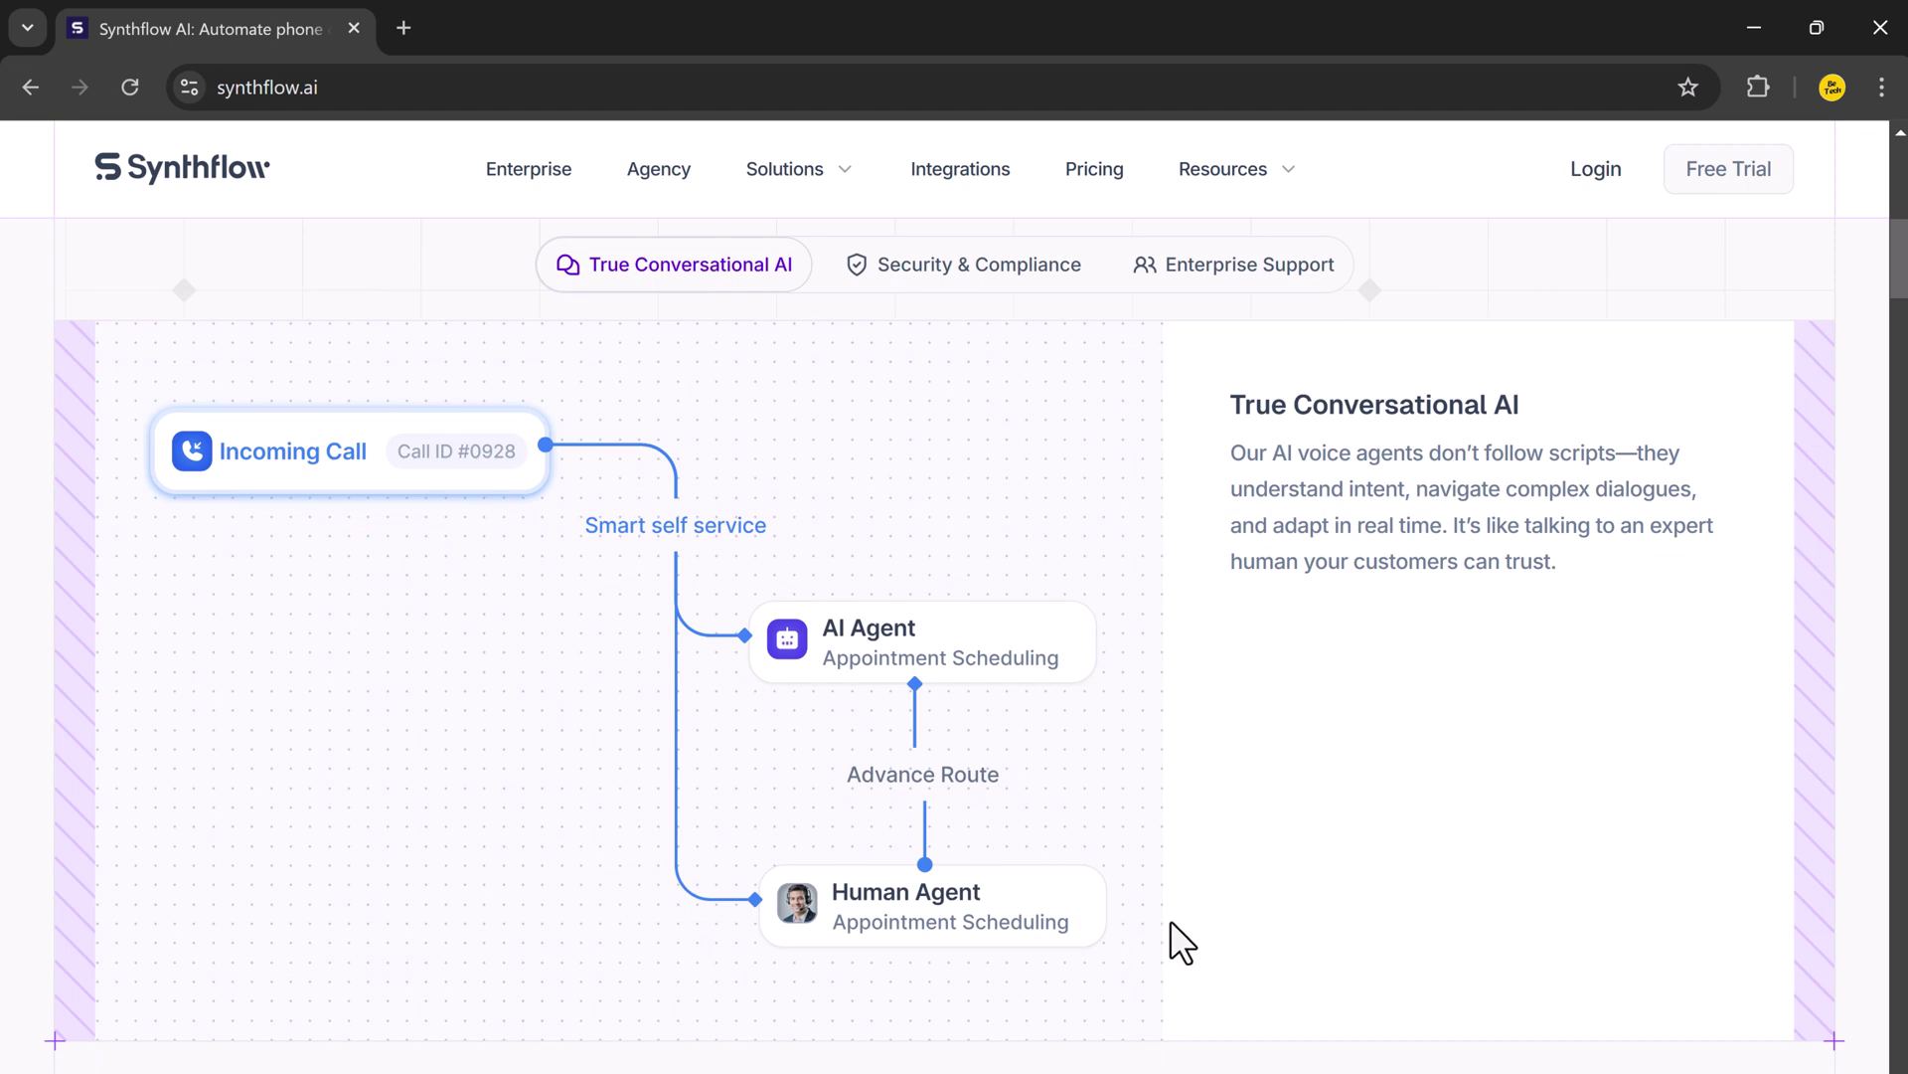
scroll(1170, 920, down, 1)
scroll(1171, 921, down, 6)
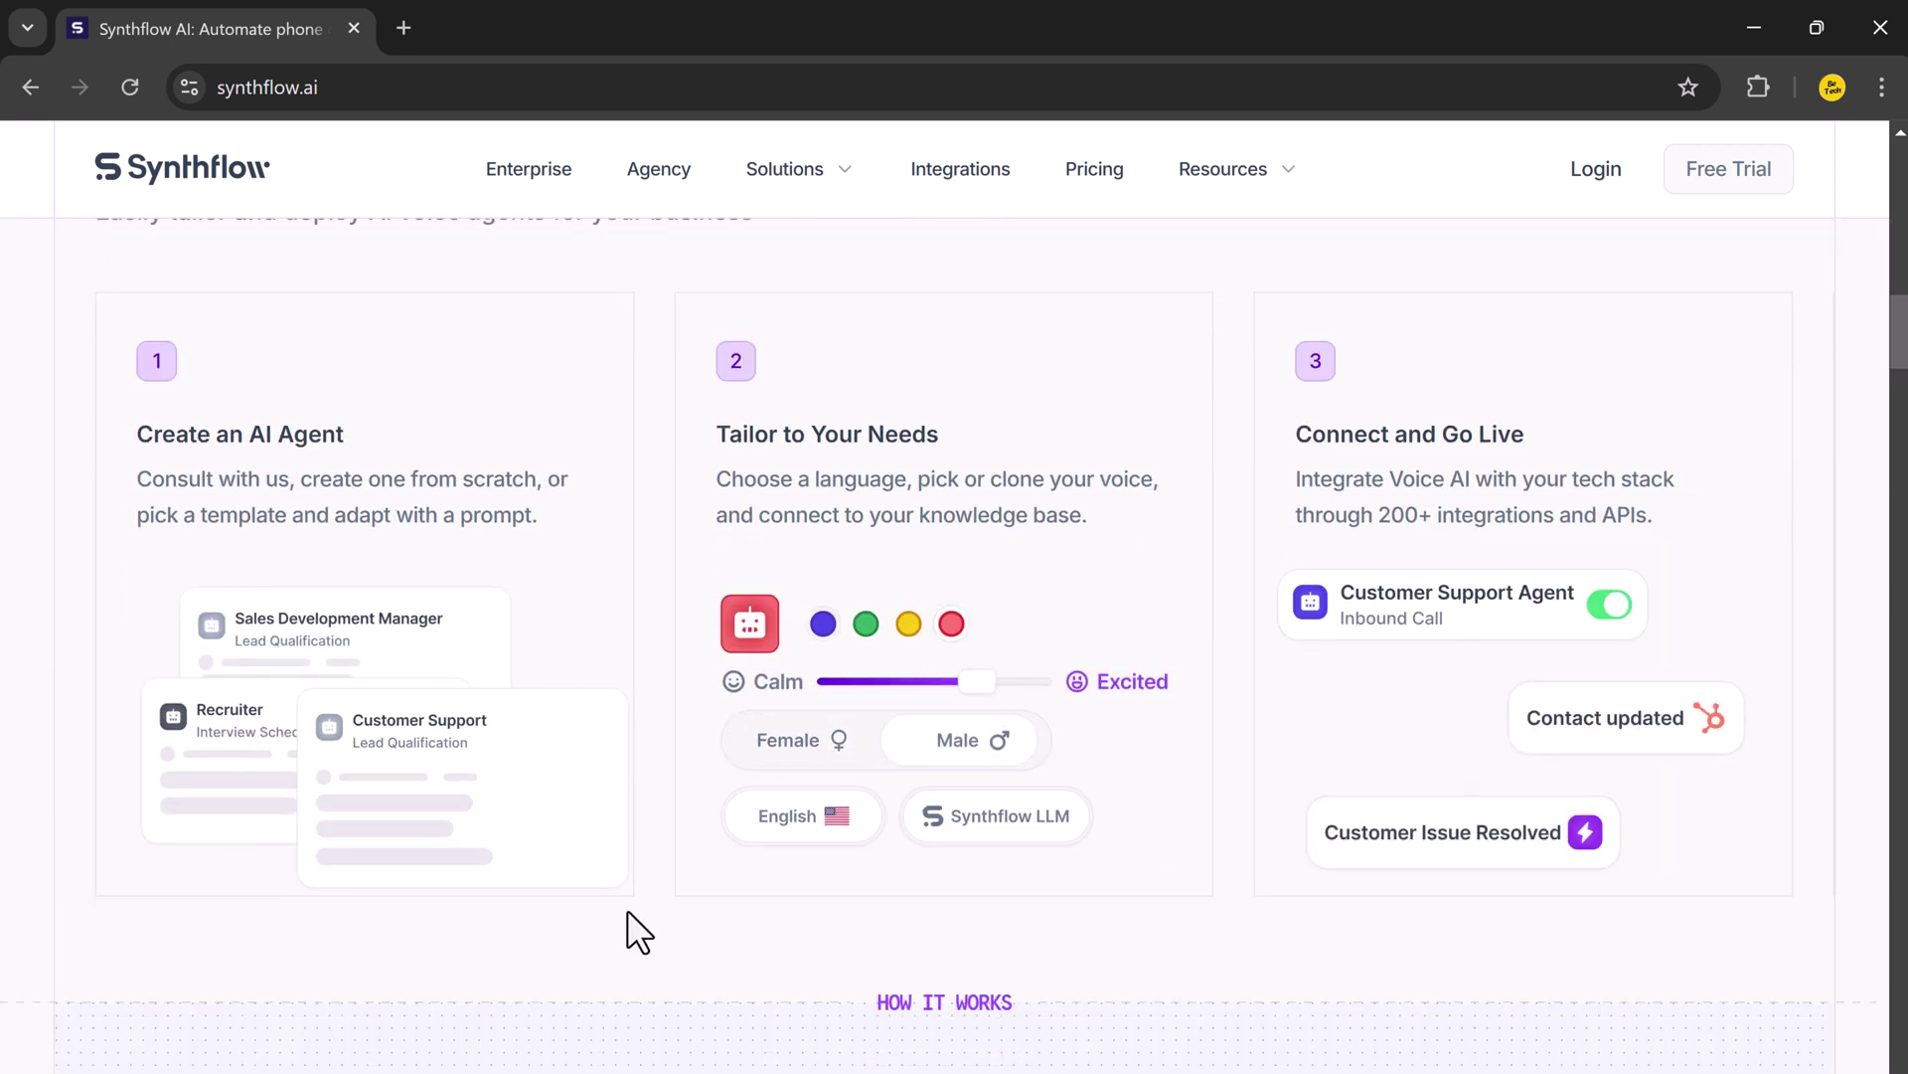